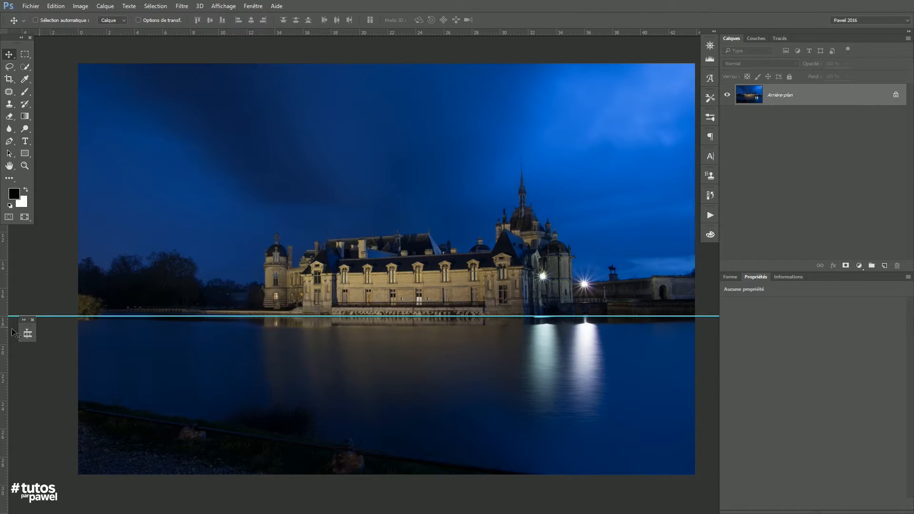
- Place a vertical guide beside the chapel tower's spire and convert the background into an editable layer named Calque 0
drag(3, 306, 528, 245)
drag(619, 269, 580, 266)
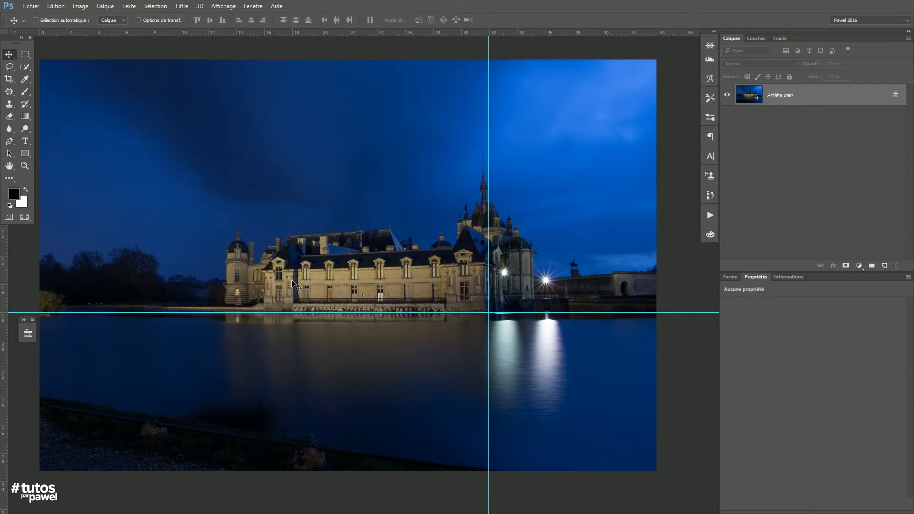
double_click(747, 97)
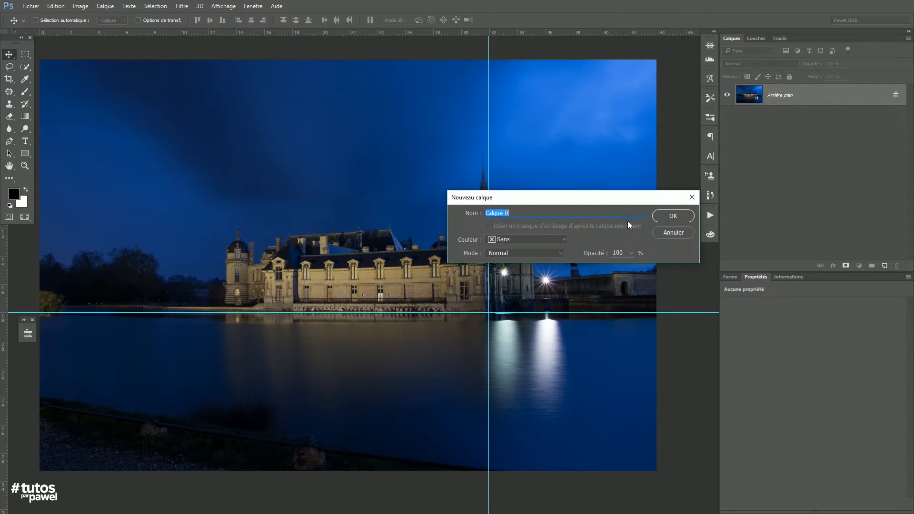
click(673, 215)
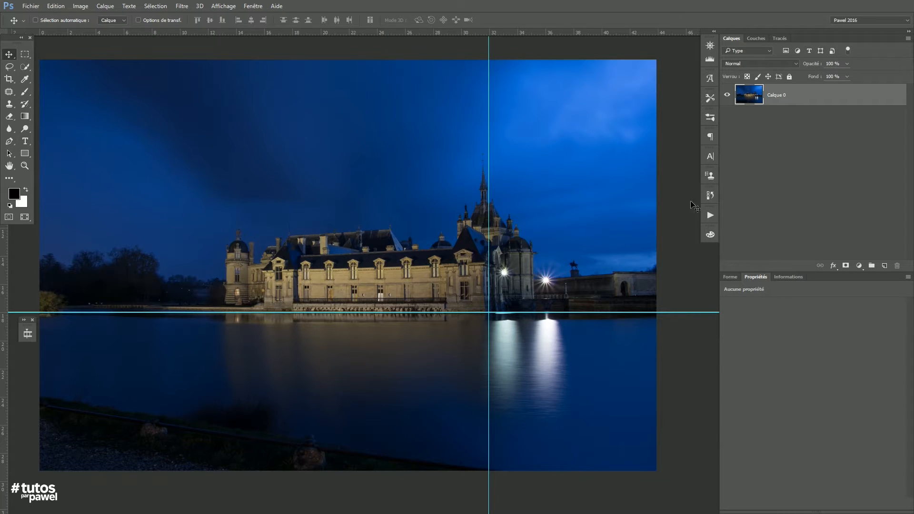
- Free-transform Calque 0, pulling its upper-right corner outward and its upper-left corner slightly up and out to straighten the castle's tower
key(ctrl+t)
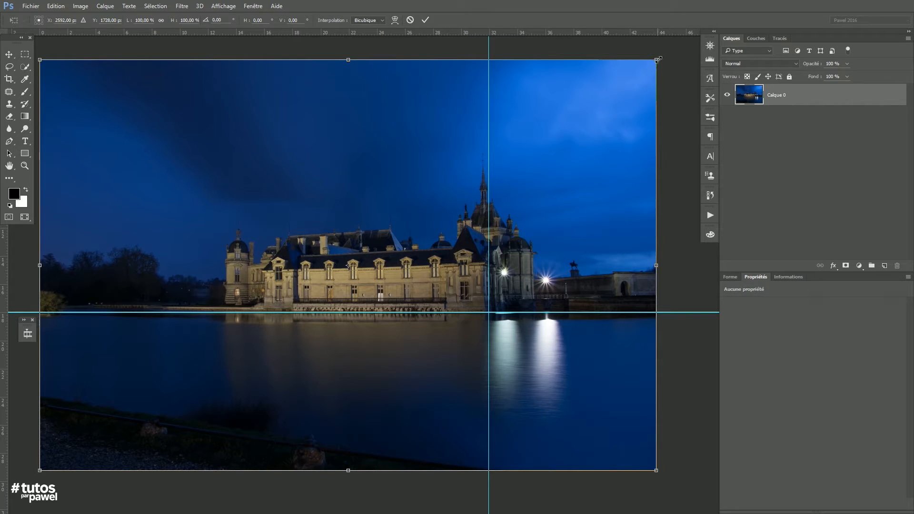
drag(657, 61, 682, 61)
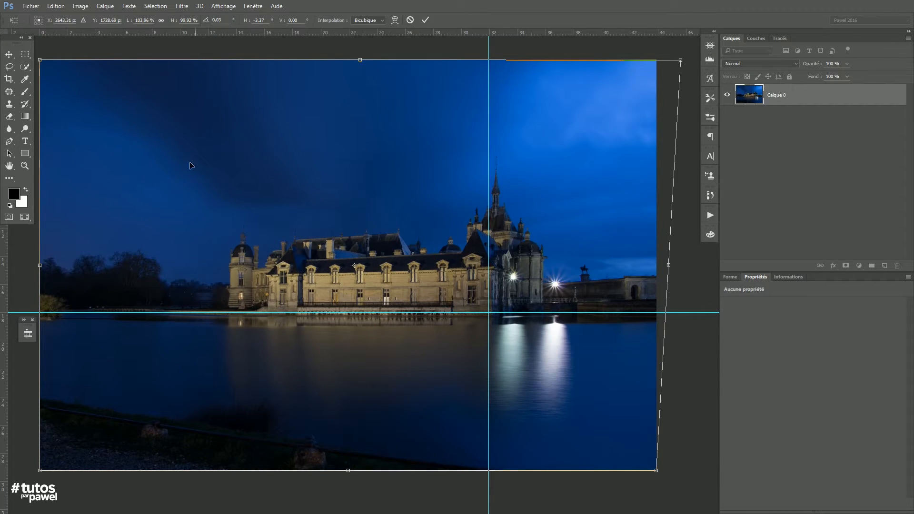
alt+click(163, 210)
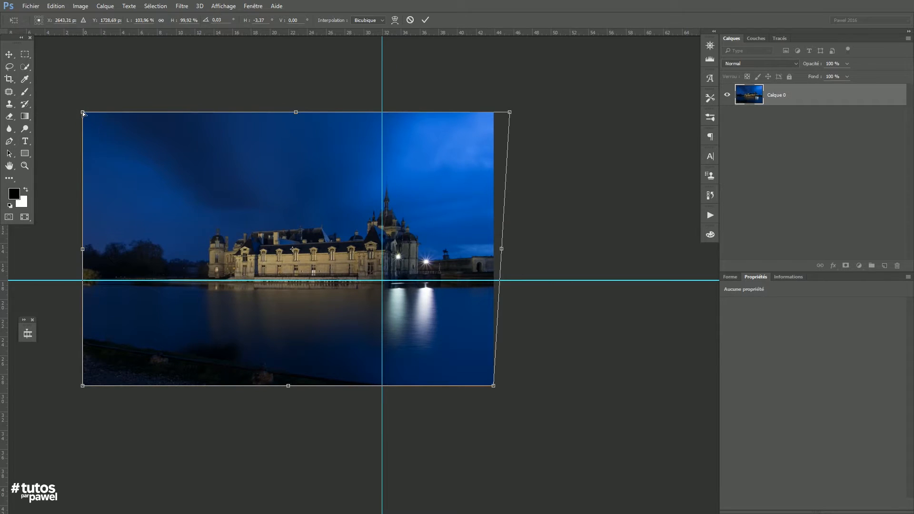
drag(82, 114, 79, 110)
key(Return)
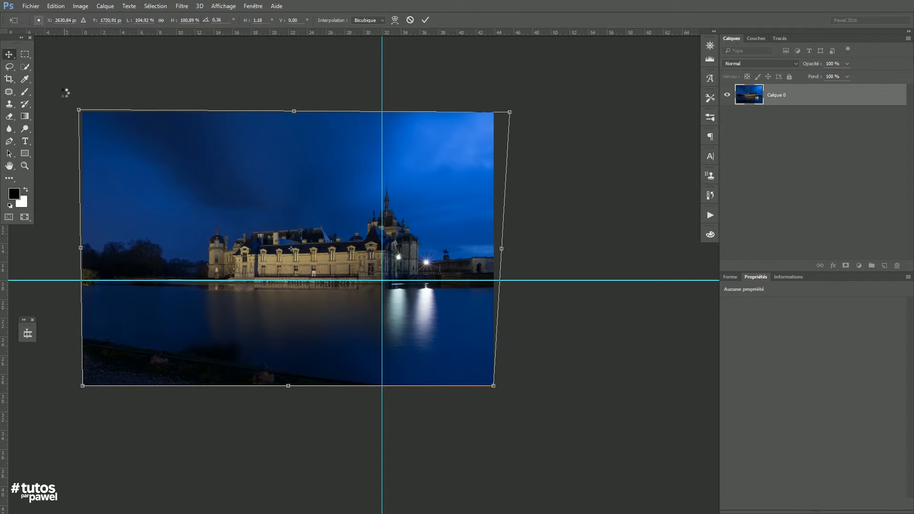
- Align the vertical guide with the tower's spire and lower the horizontal guide slightly to the castle's waterline
scroll(461, 234, up, 4)
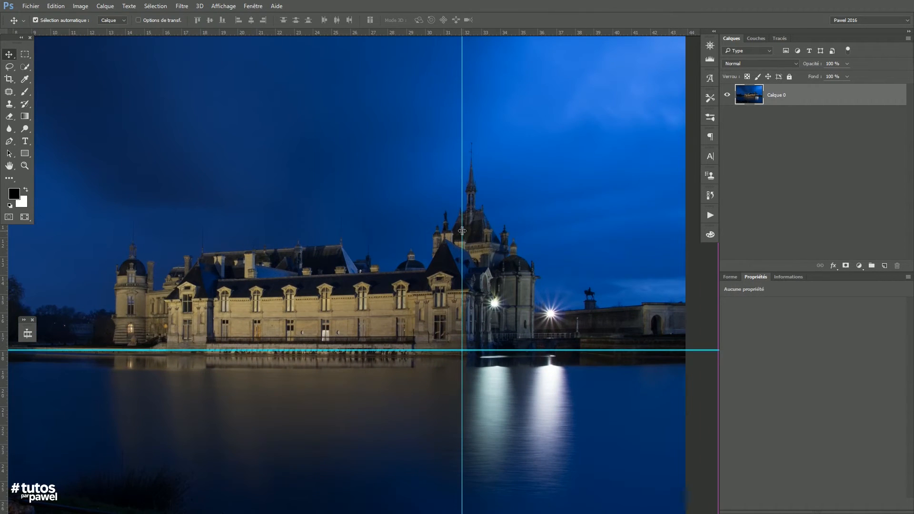
drag(462, 231, 471, 229)
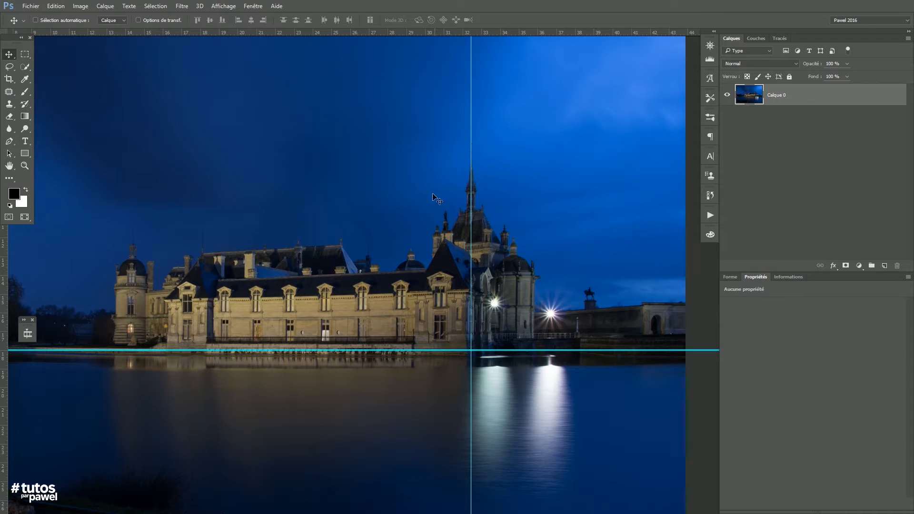
ctrl+alt+click(418, 259)
ctrl+alt+click(418, 260)
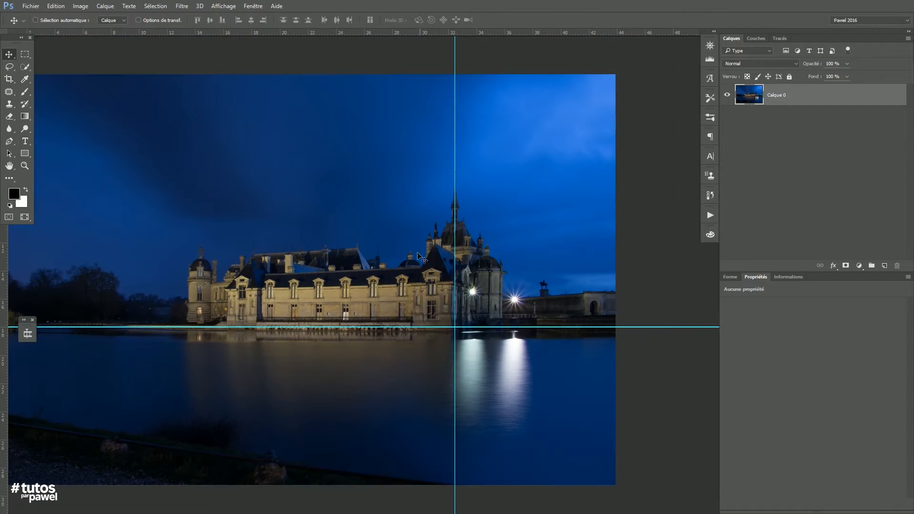
scroll(408, 265, left, 3)
key(ctrl+r)
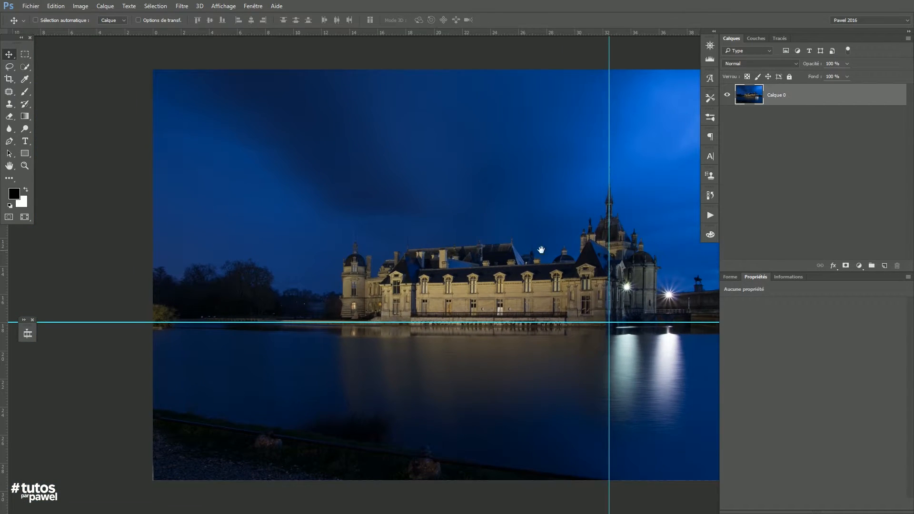
scroll(442, 186, right, 5)
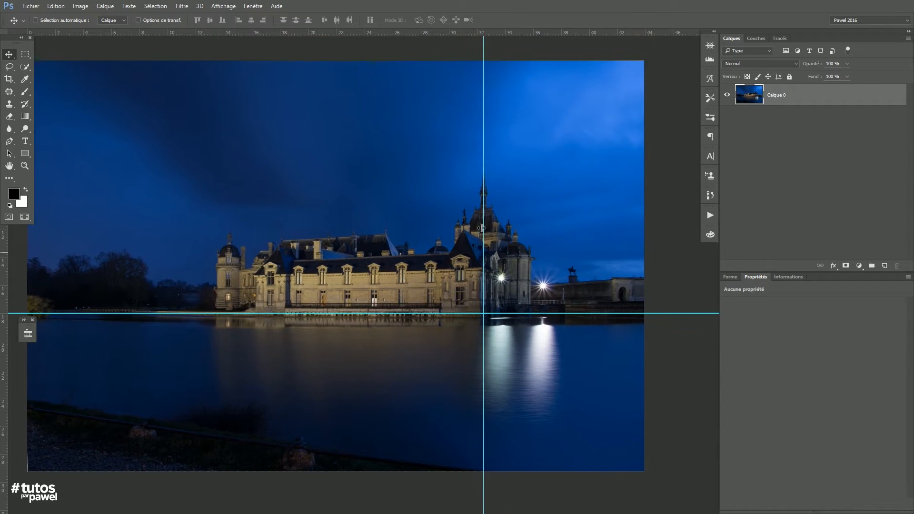
key(ctrl)
drag(406, 314, 407, 316)
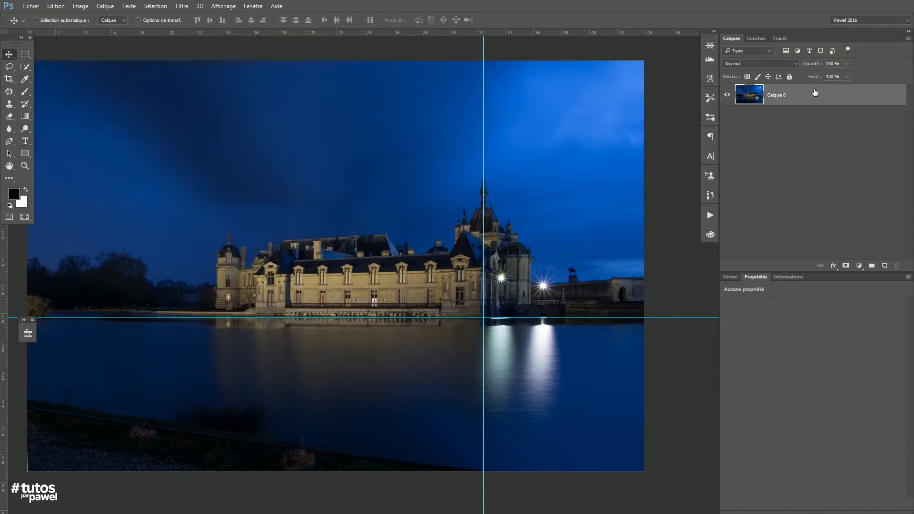
- Flatten the image and duplicate the background layer
click(909, 39)
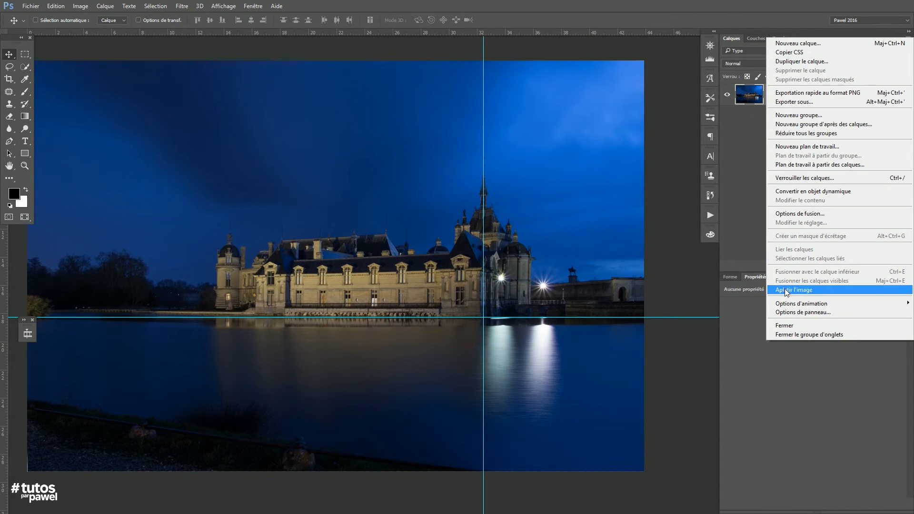
click(792, 290)
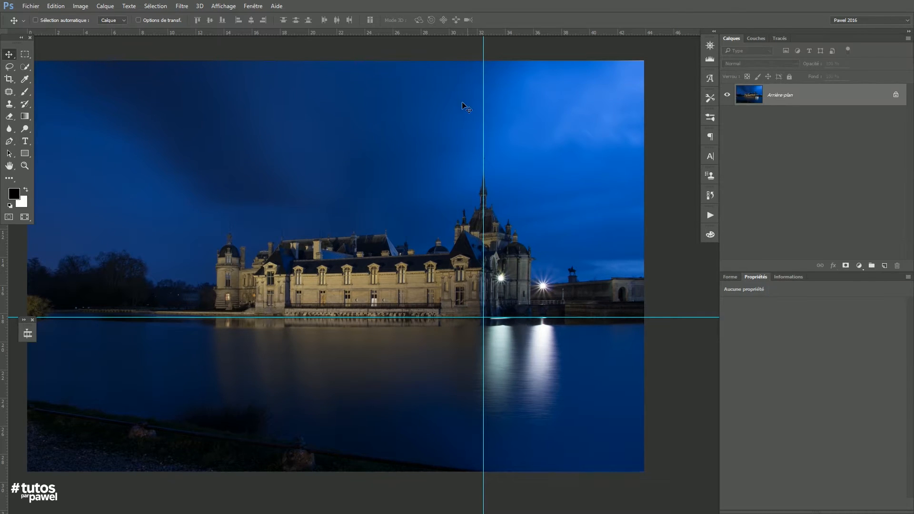
drag(746, 98, 888, 268)
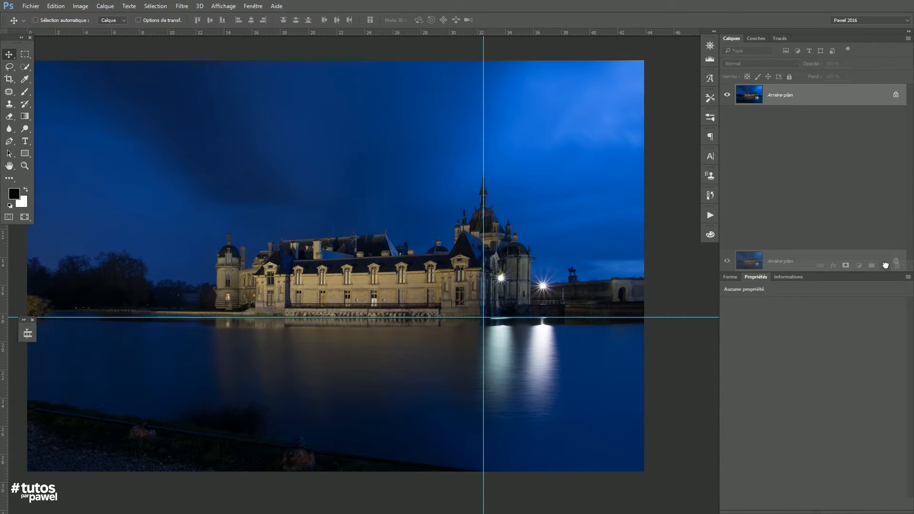
drag(886, 265, 887, 265)
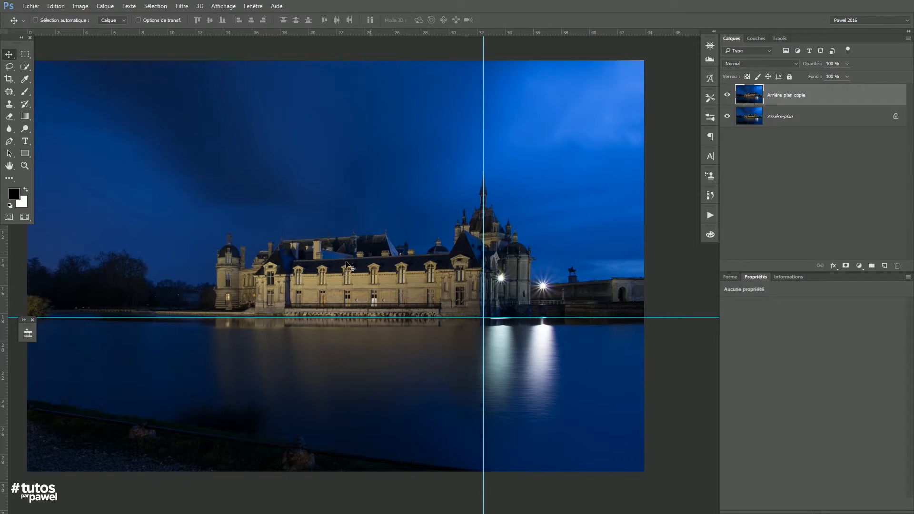
- Convert the Arrière-plan copie layer into a smart object and open its contents for editing
right_click(789, 96)
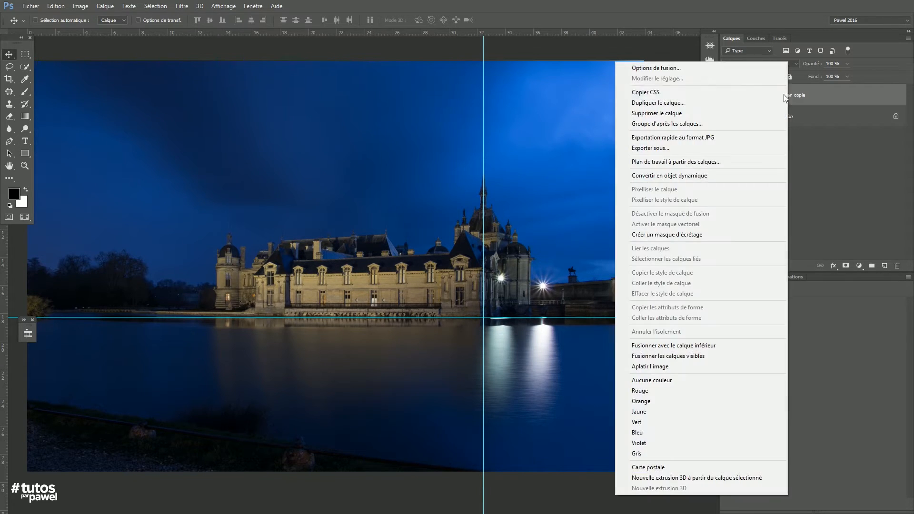
click(706, 180)
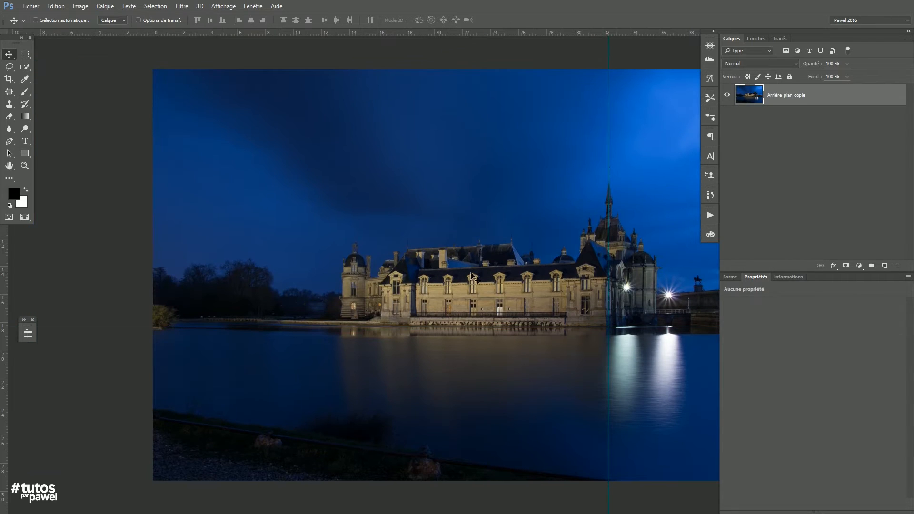
drag(518, 260, 423, 248)
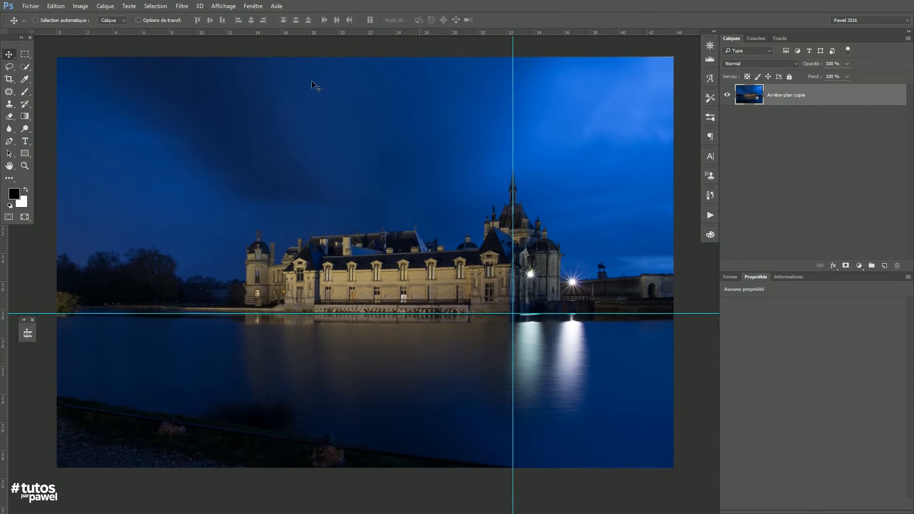
- Check the layers in Reflet_chateau_chantilly.psd, and return to the smart object document Arrière-plan copie.psb
click(254, 7)
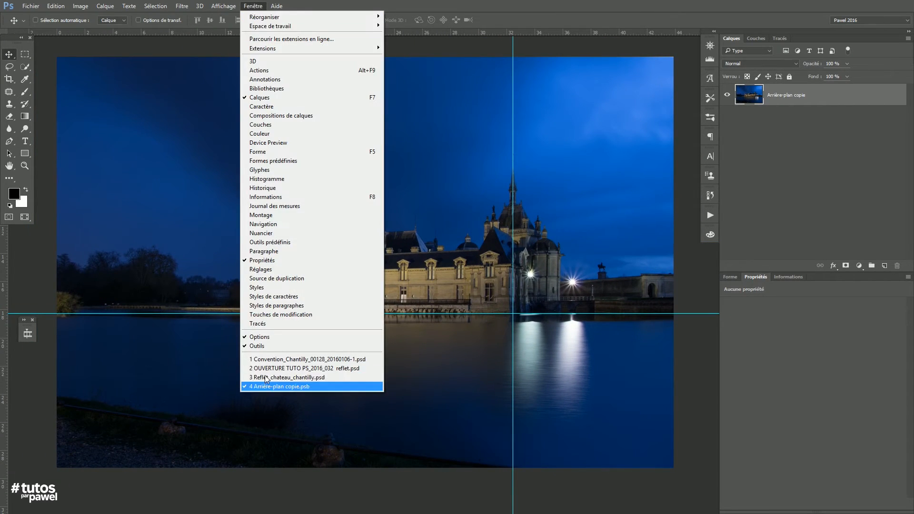
click(266, 379)
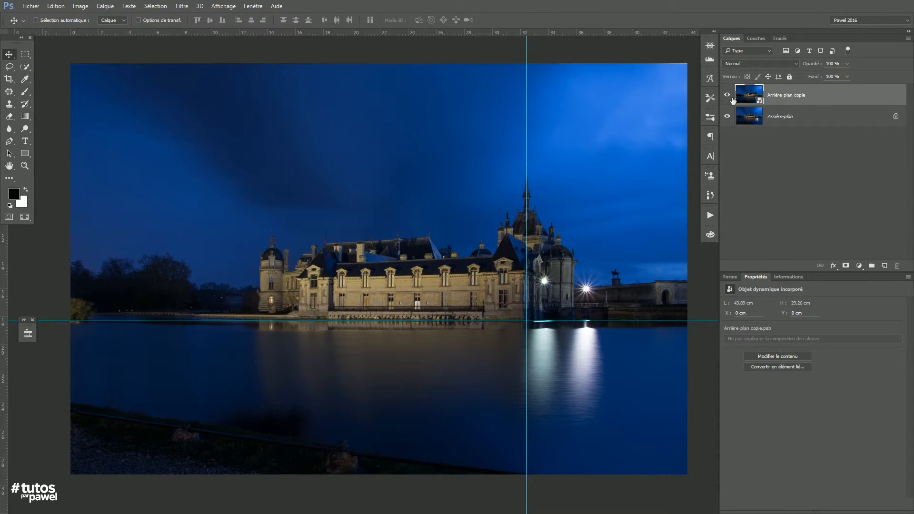
click(253, 6)
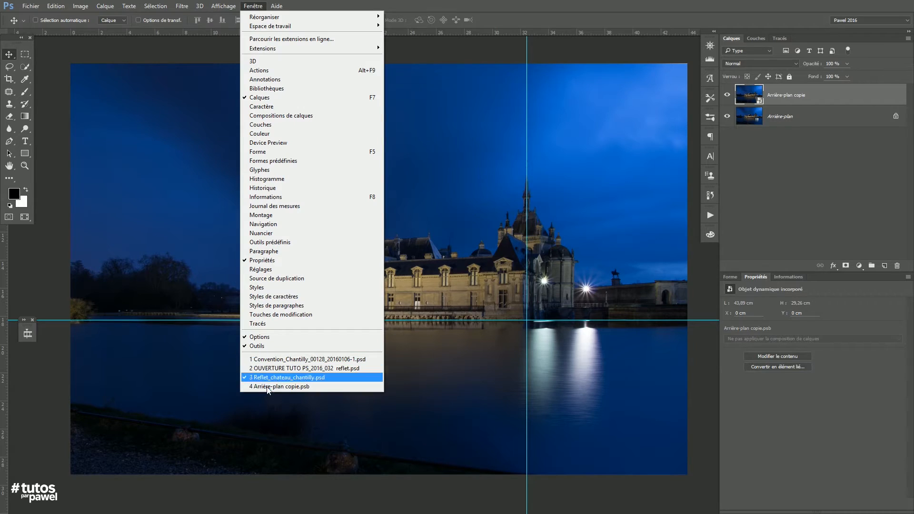
click(311, 387)
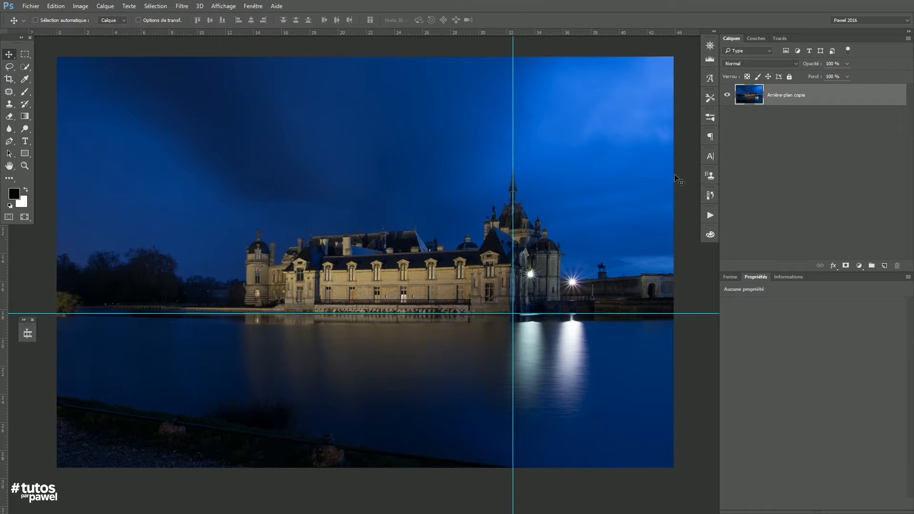
- Duplicate the Arrière-plan copie layer inside the smart object and hide the upper copy
drag(748, 97, 884, 265)
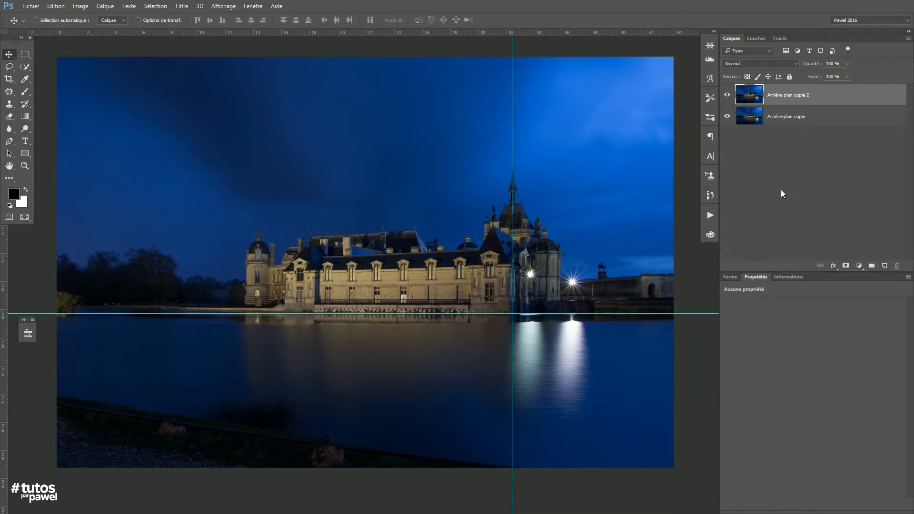
click(728, 94)
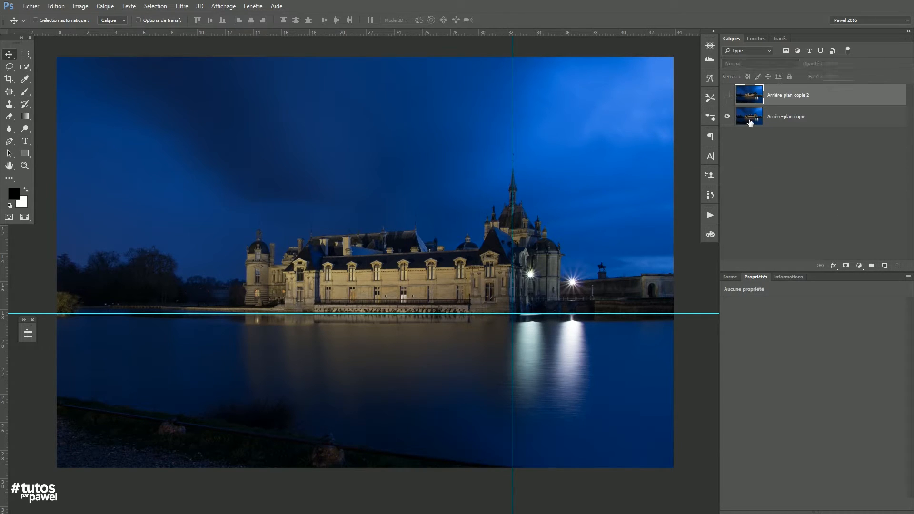
- Convert the lower Arrière-plan copie layer inside this document into a nested smart object
click(749, 114)
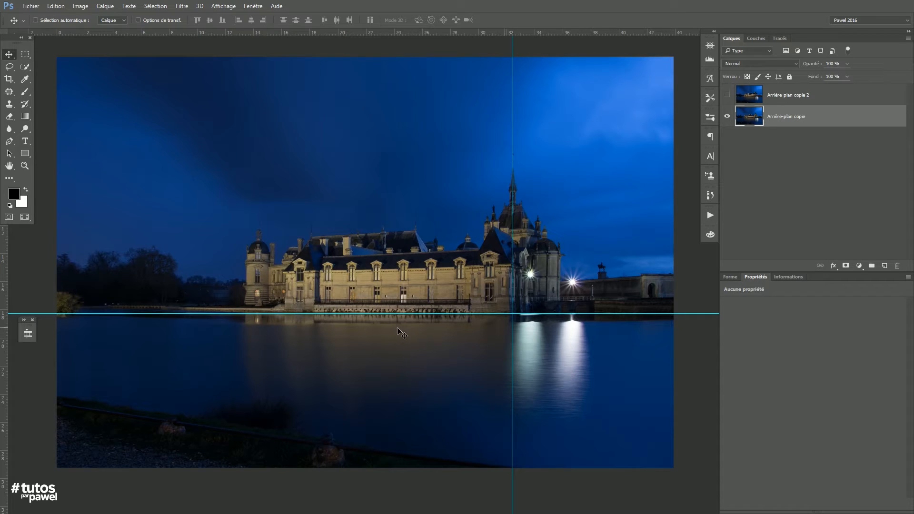
right_click(798, 122)
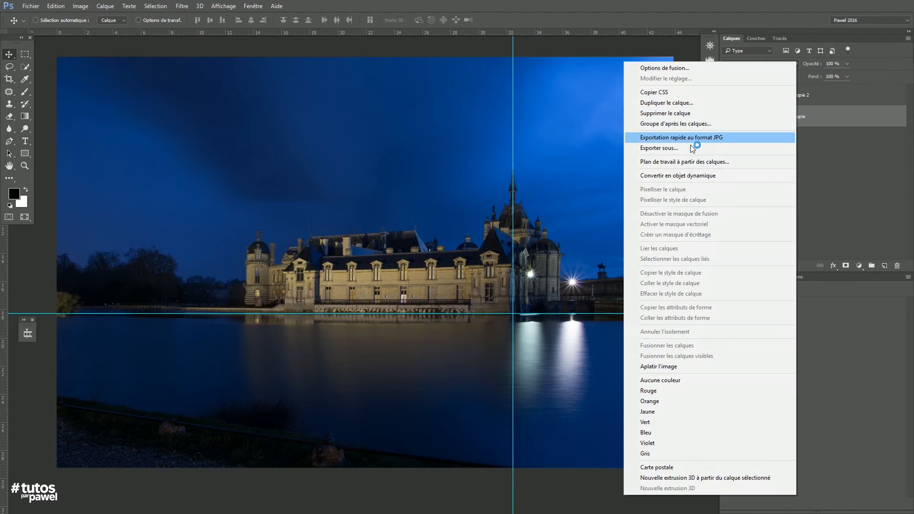
click(679, 178)
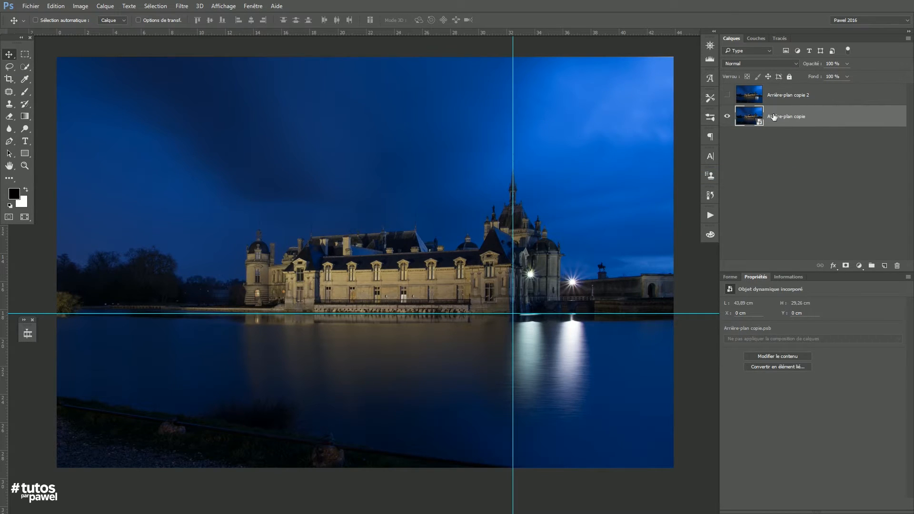
- Open the Verre filter on the Arrière-plan copie layer and set Déformation to 12, Lissage to 7 and Mise à l'échelle to 100 %
click(182, 6)
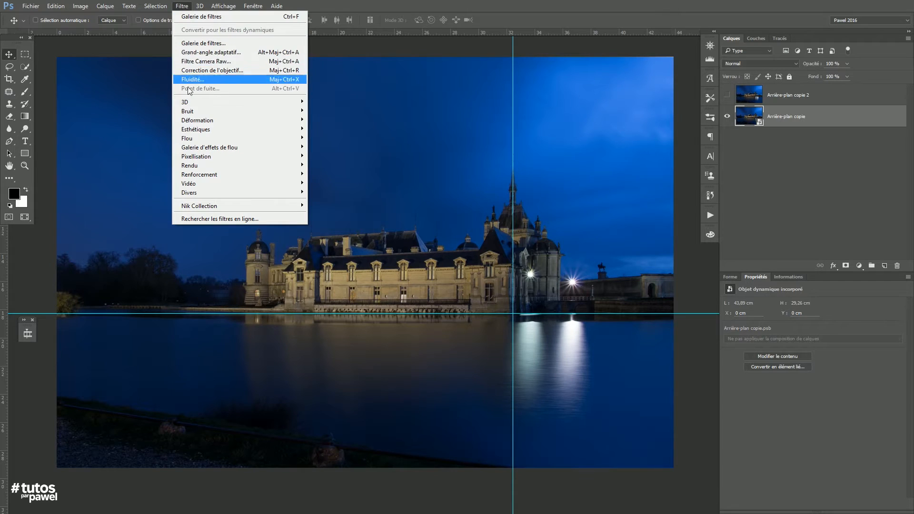
click(191, 46)
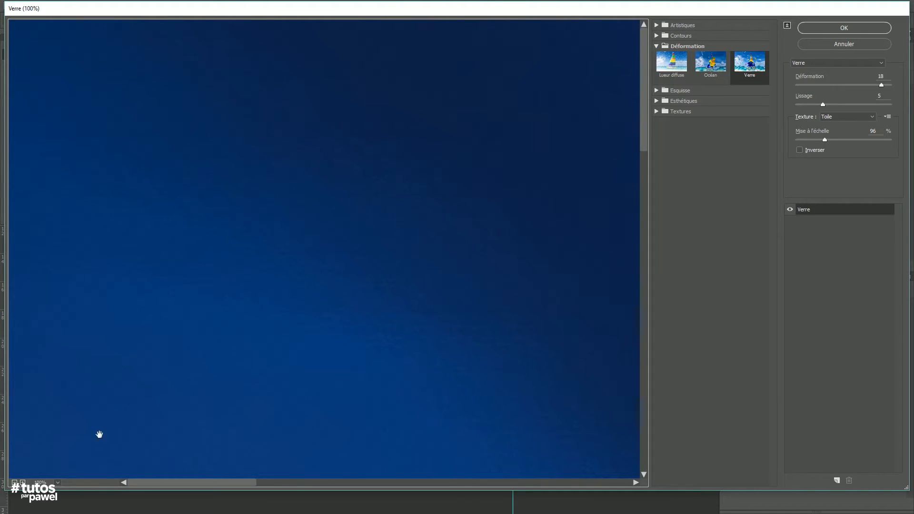
alt+scroll(321, 257, down, 10)
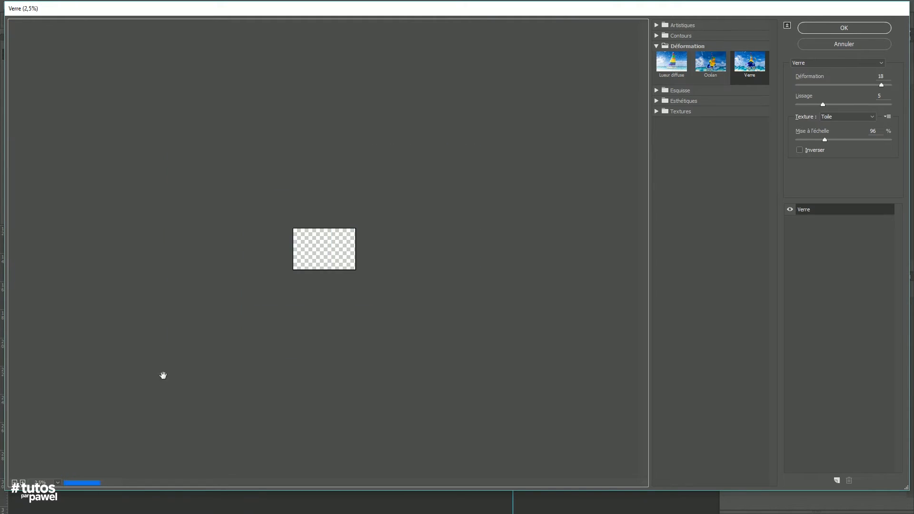
alt+scroll(321, 256, up, 12)
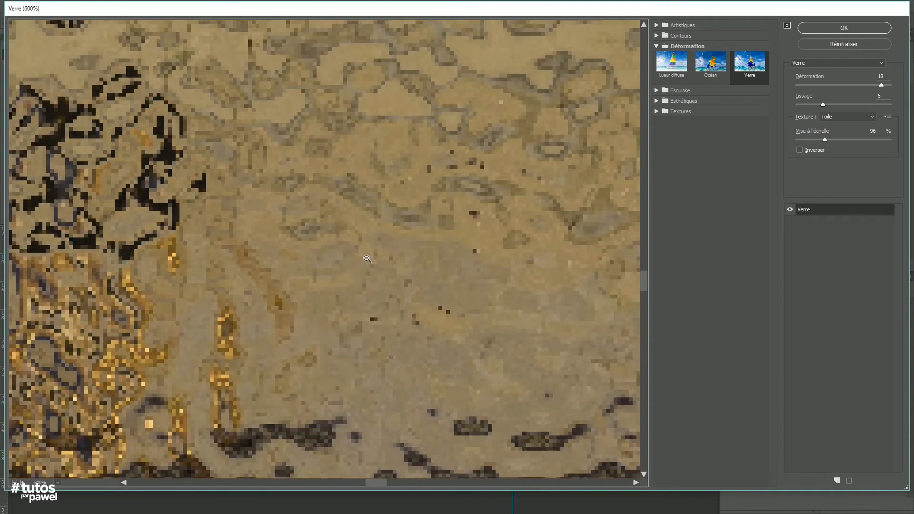
alt+scroll(368, 261, down, 5)
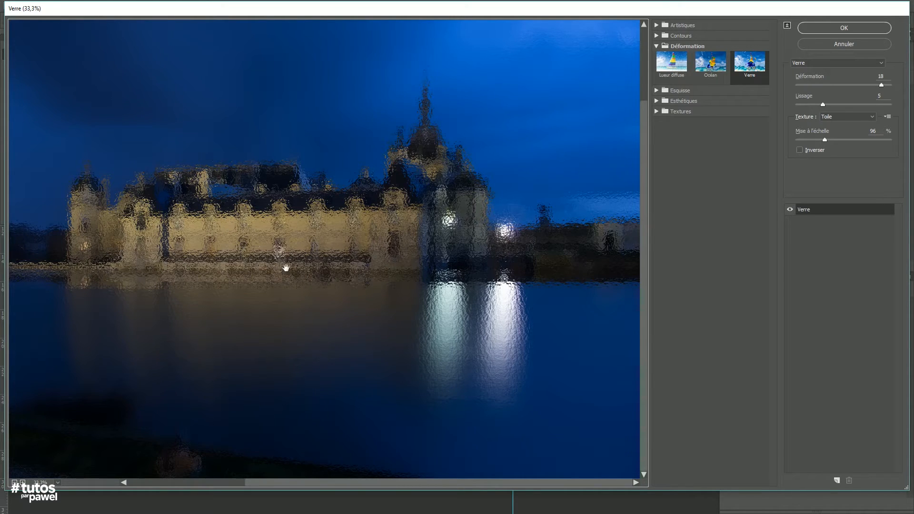
drag(881, 85, 851, 84)
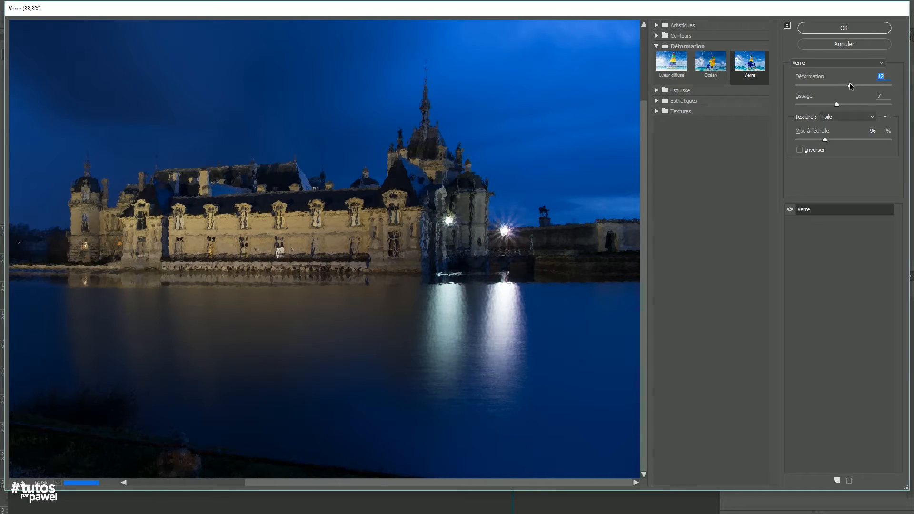
mouse_move(824, 140)
mouse_down()
mouse_move(837, 139)
mouse_move(816, 136)
mouse_up()
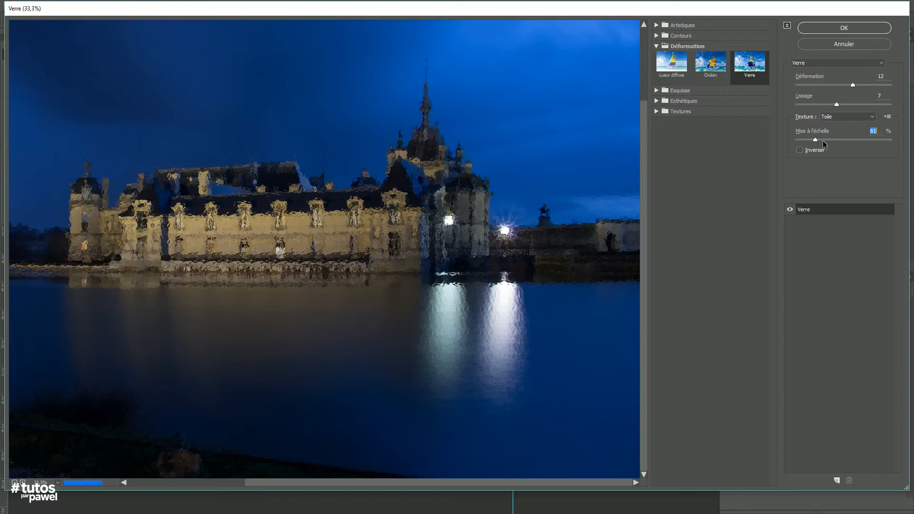
drag(814, 141, 828, 138)
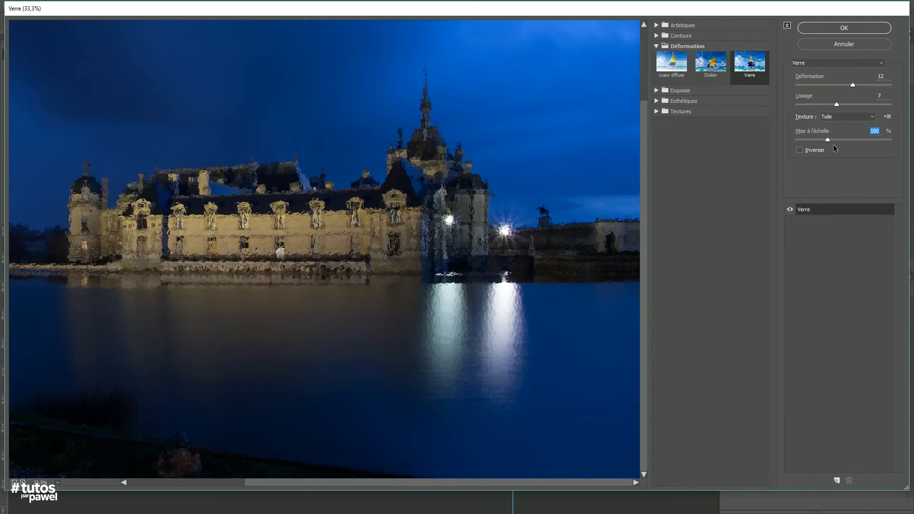
- Compare the Dépolie and Fine textures for the Verre filter, and apply the filter with the Dépolie texture
click(844, 116)
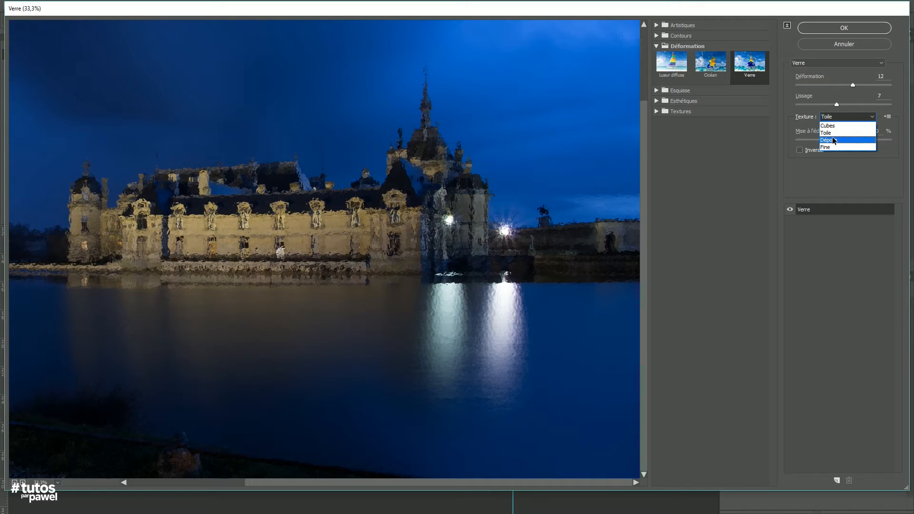
click(832, 141)
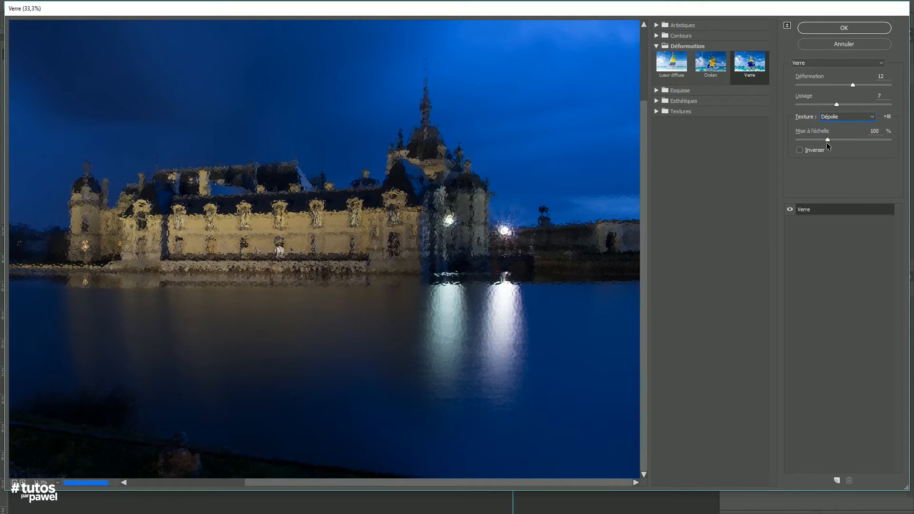
click(842, 117)
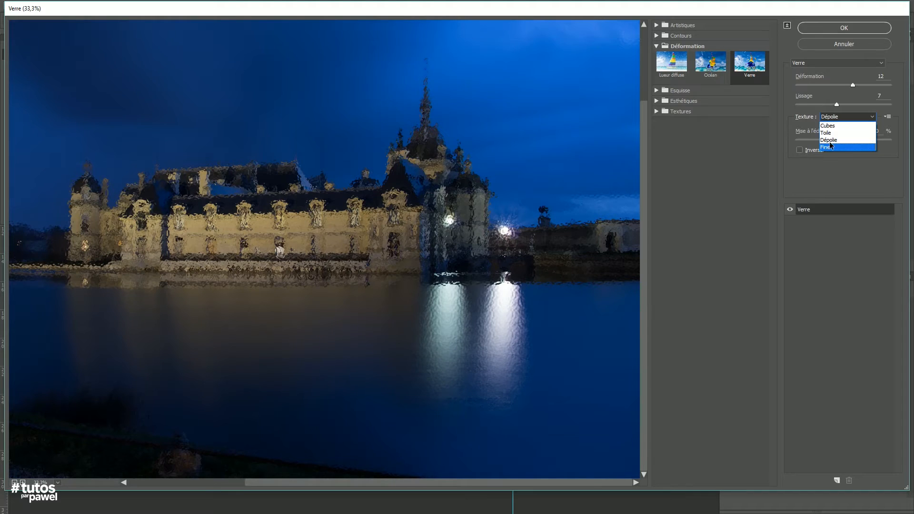
click(830, 149)
key(Down)
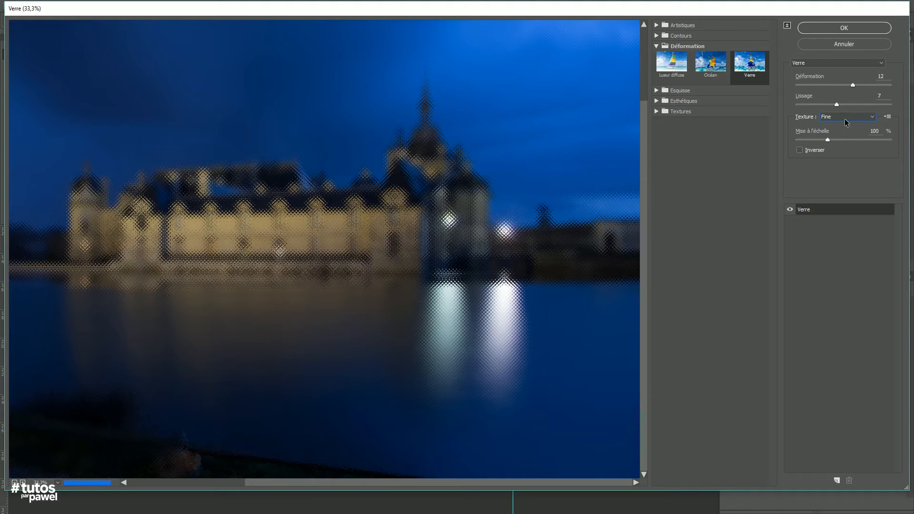
click(841, 117)
click(841, 139)
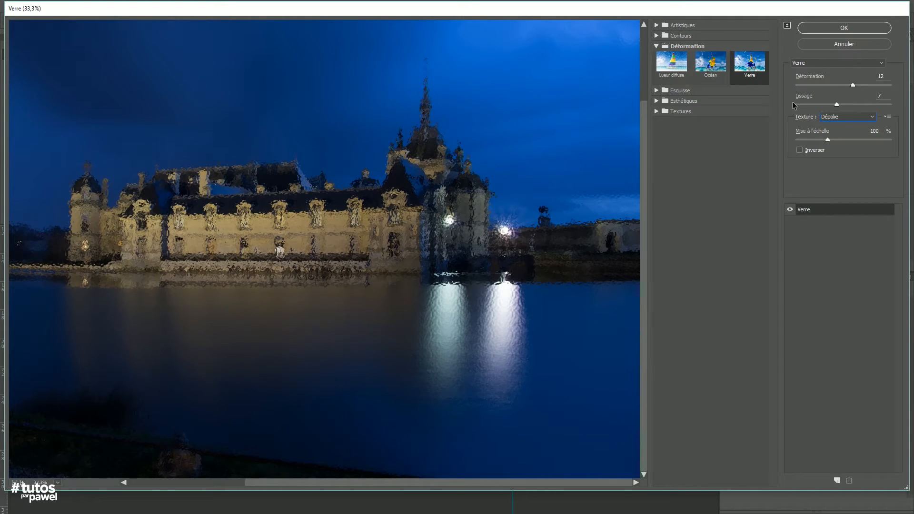
click(834, 25)
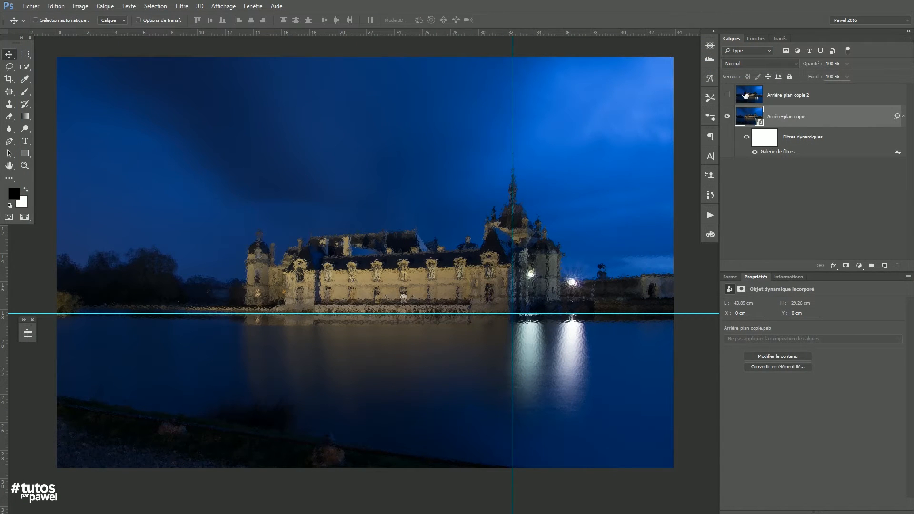
- Show the Arrière-plan copie 2 layer and convert it into a smart object
click(745, 95)
click(728, 95)
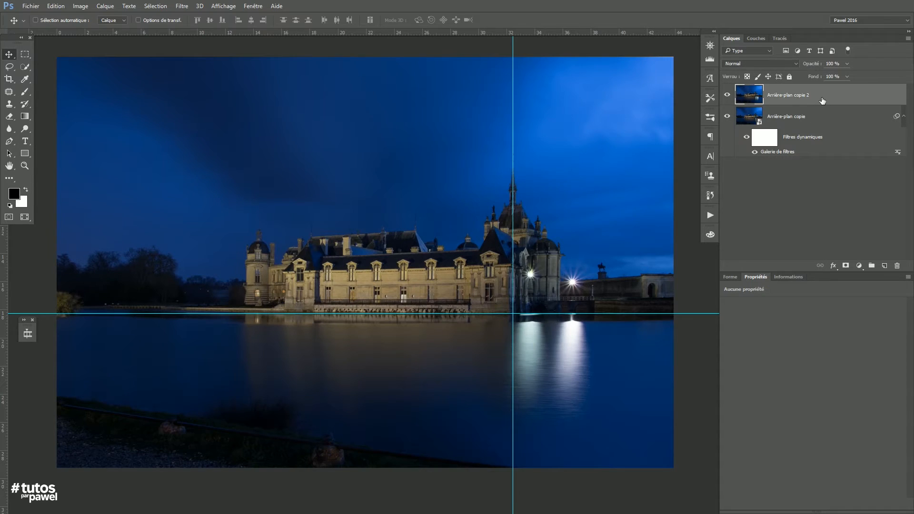
right_click(788, 99)
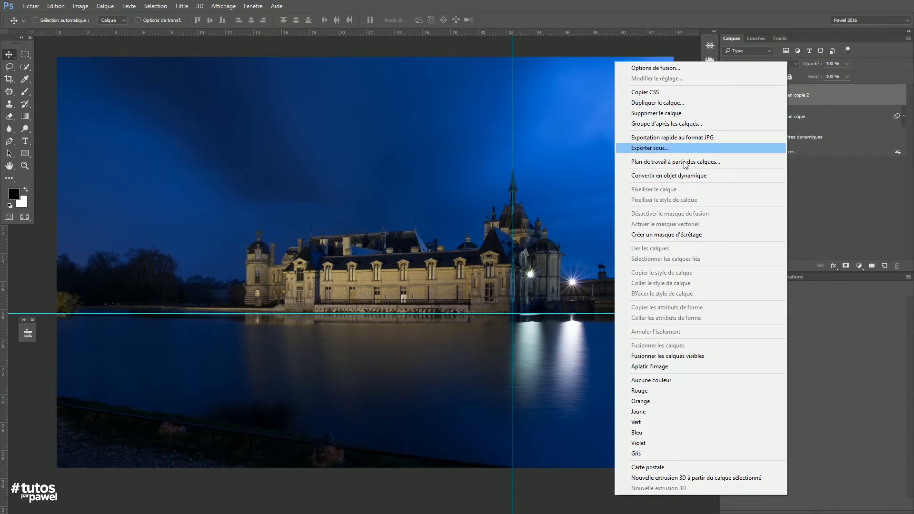
click(662, 176)
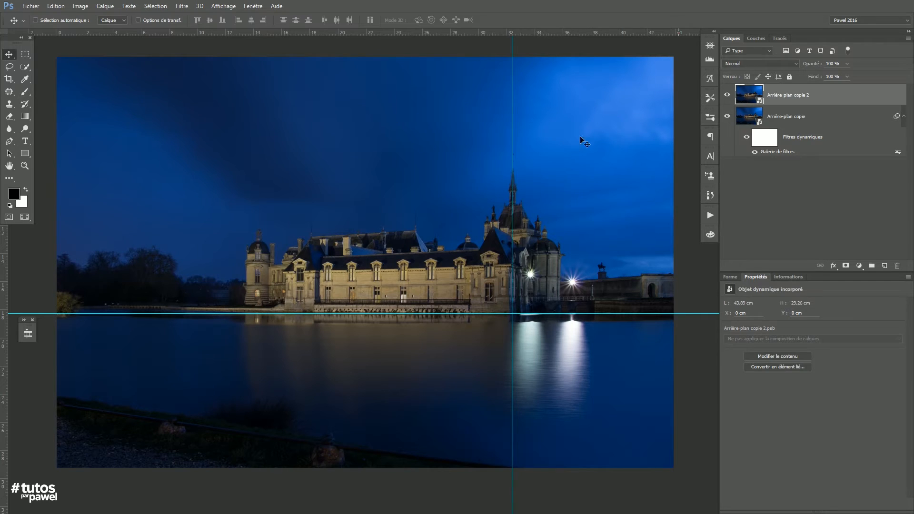
- Apply a stronger Verre filter to Arrière-plan copie 2, with Déformation 19, Lissage 9, Dépolie texture and 100 % scaling
click(179, 7)
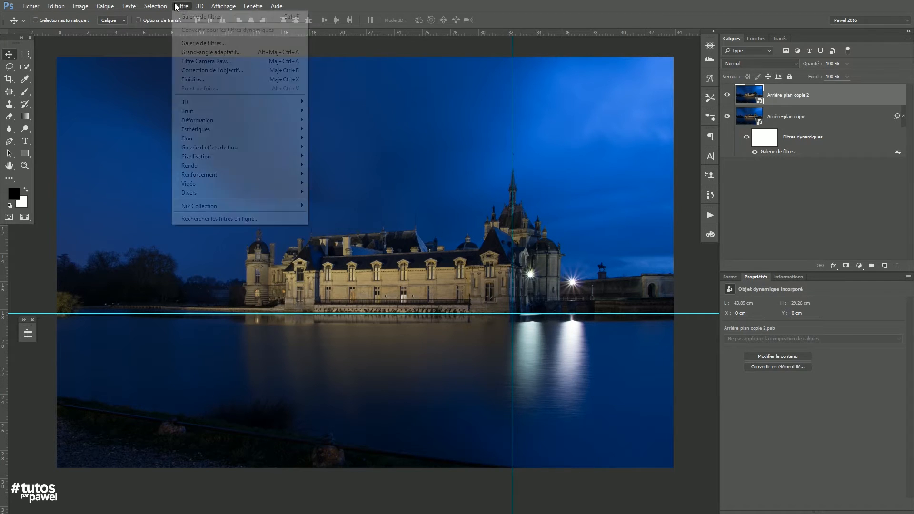
click(200, 43)
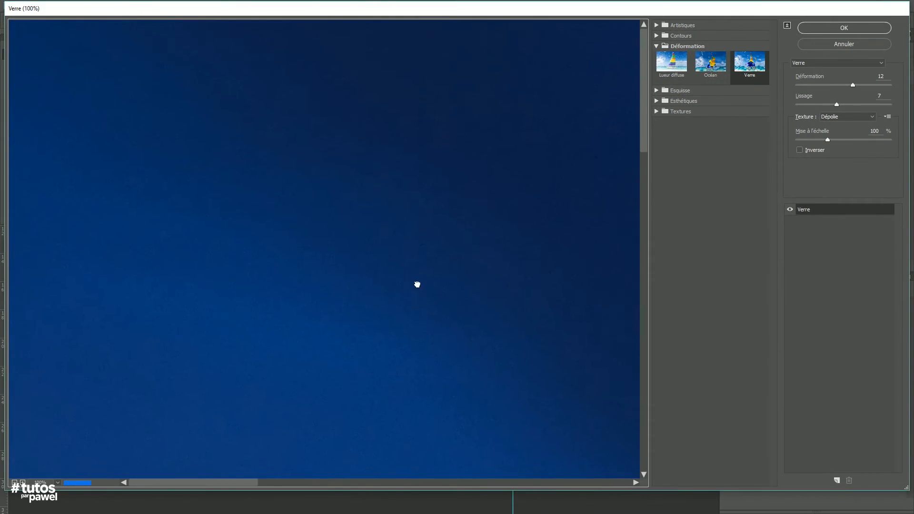
drag(418, 285, 4, 451)
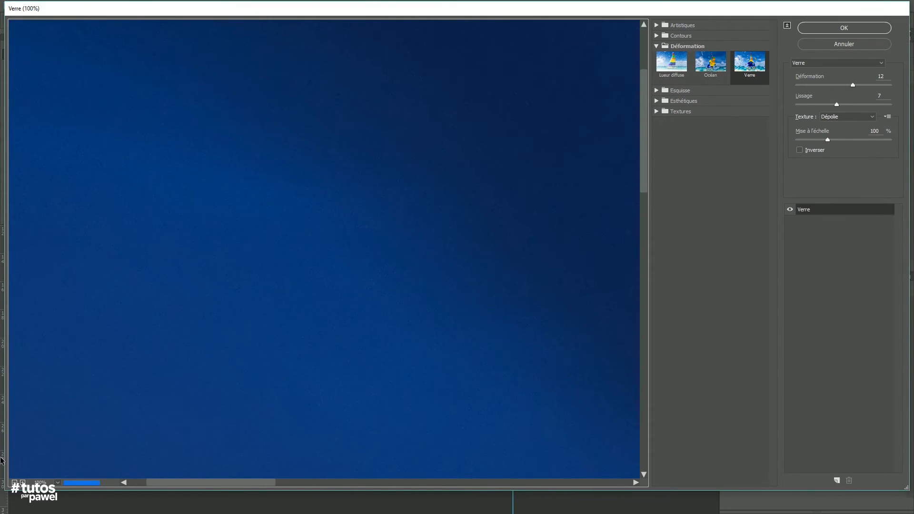
key(ctrl+0)
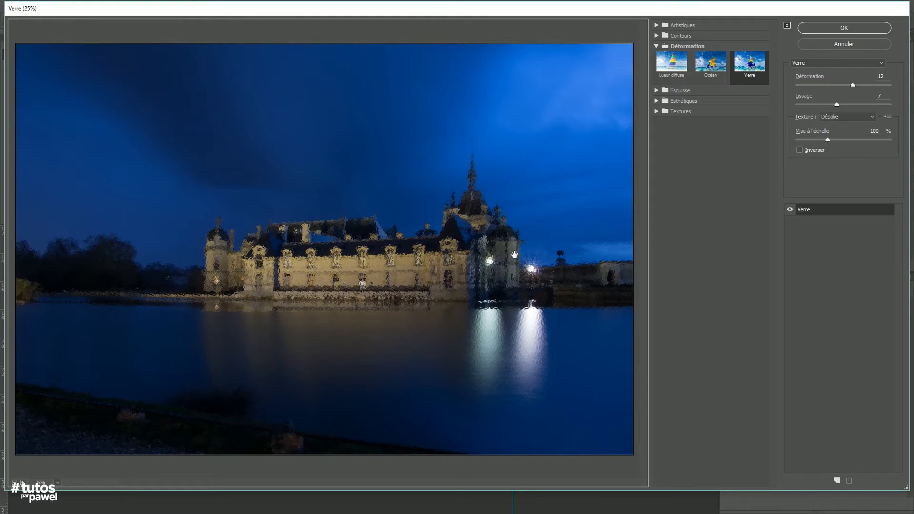
drag(852, 84, 885, 87)
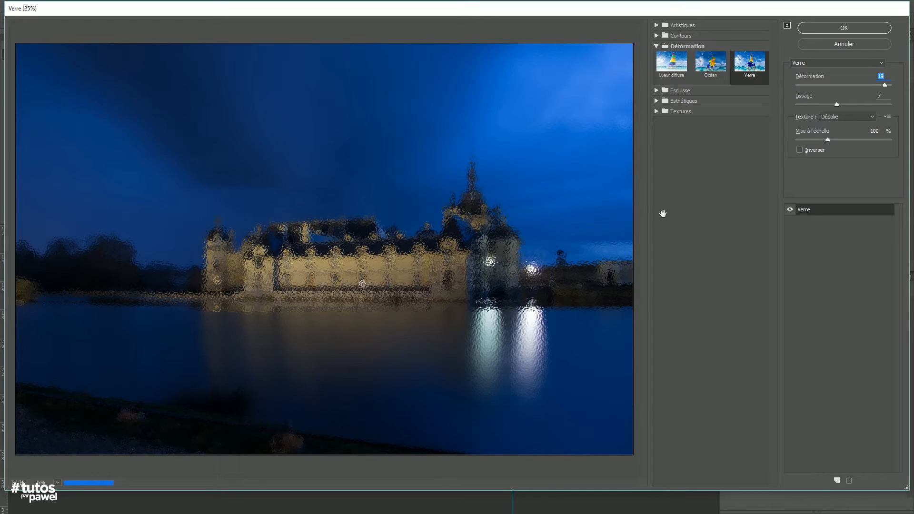
click(848, 105)
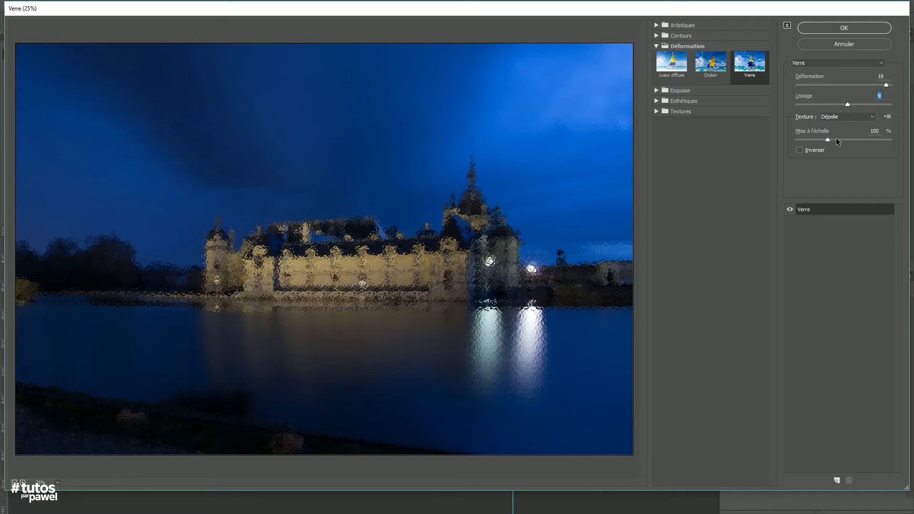
click(820, 32)
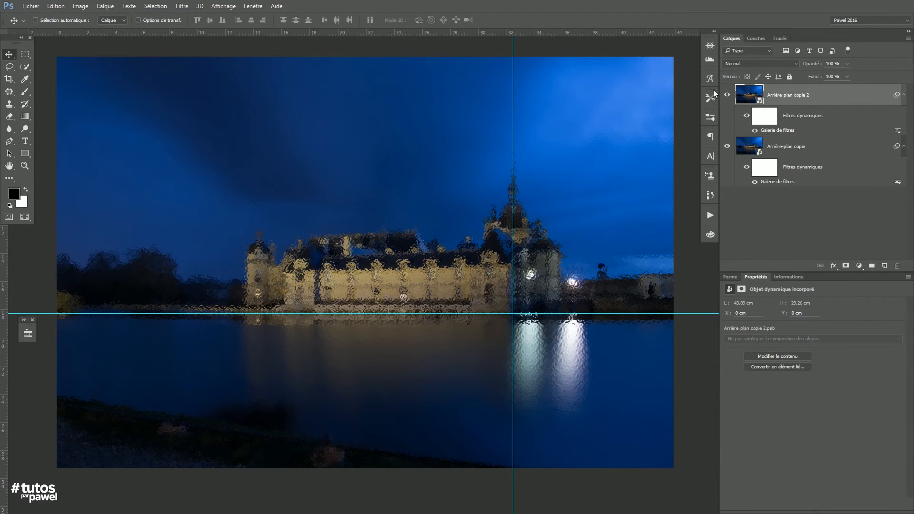
- Compare the distortion of the two filtered layers by toggling the visibility of Arrière-plan copie 2
click(727, 95)
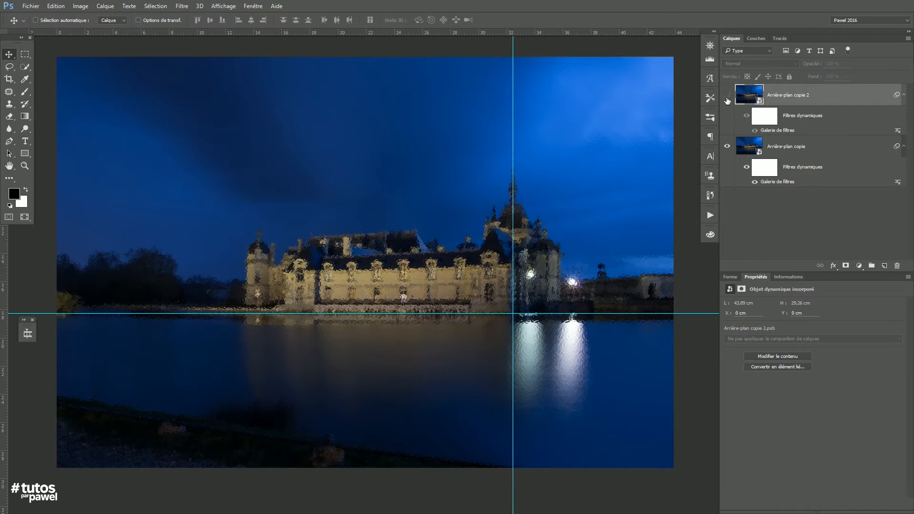
click(728, 94)
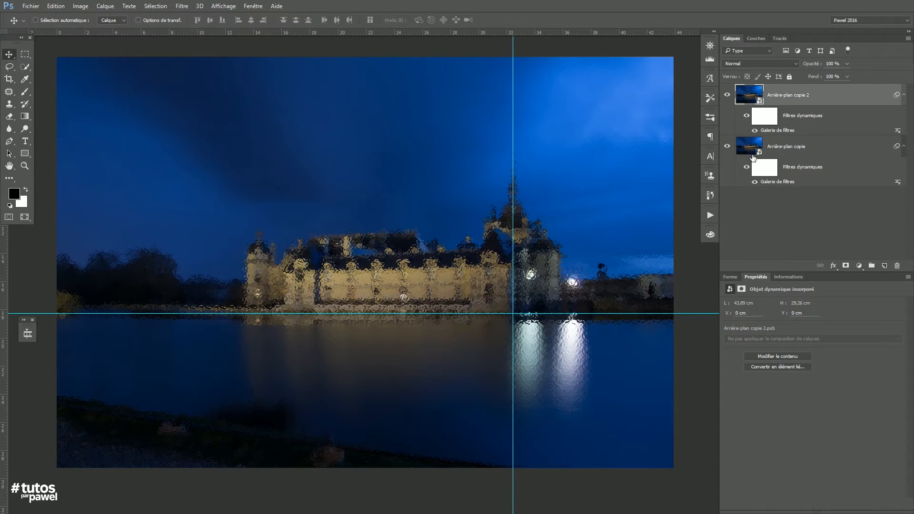
click(732, 156)
click(728, 147)
click(728, 148)
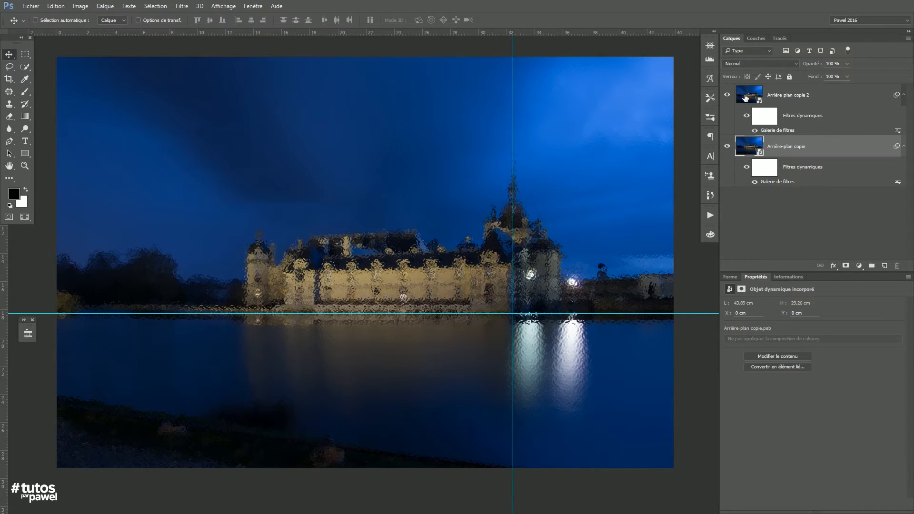
click(745, 98)
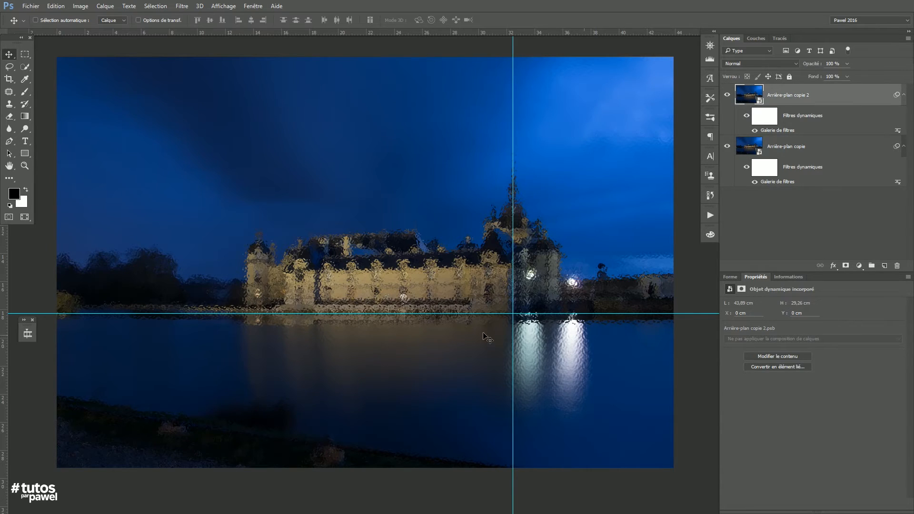
click(728, 94)
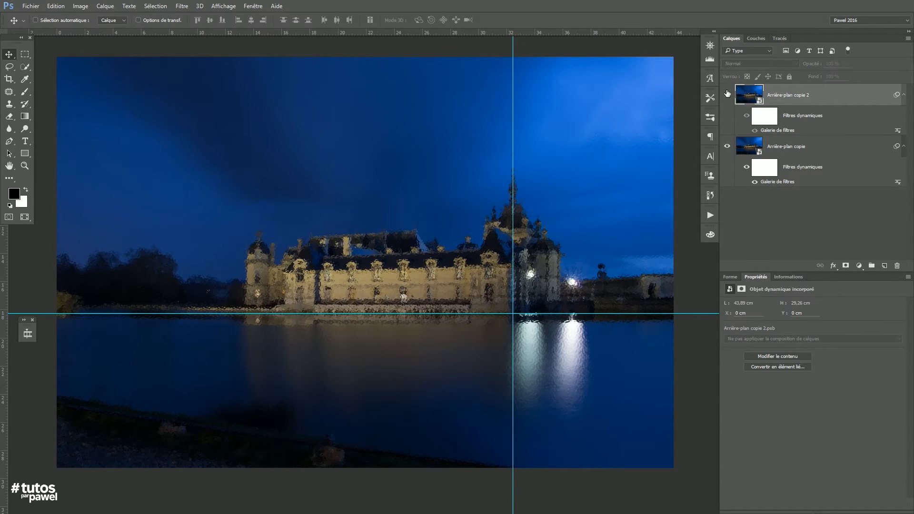
click(727, 94)
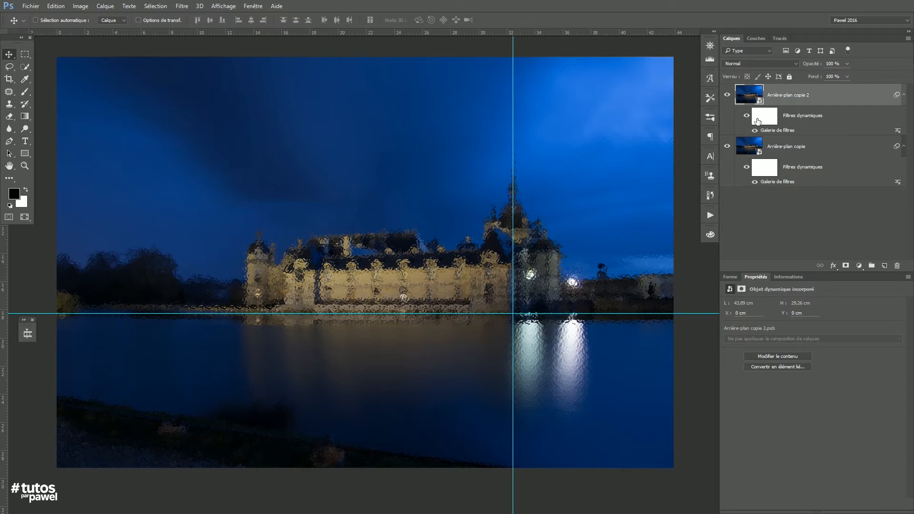
- Add a layer mask to Arrière-plan copie 2 and fill it with a vertical white-to-black linear gradient starting at the waterline
click(845, 266)
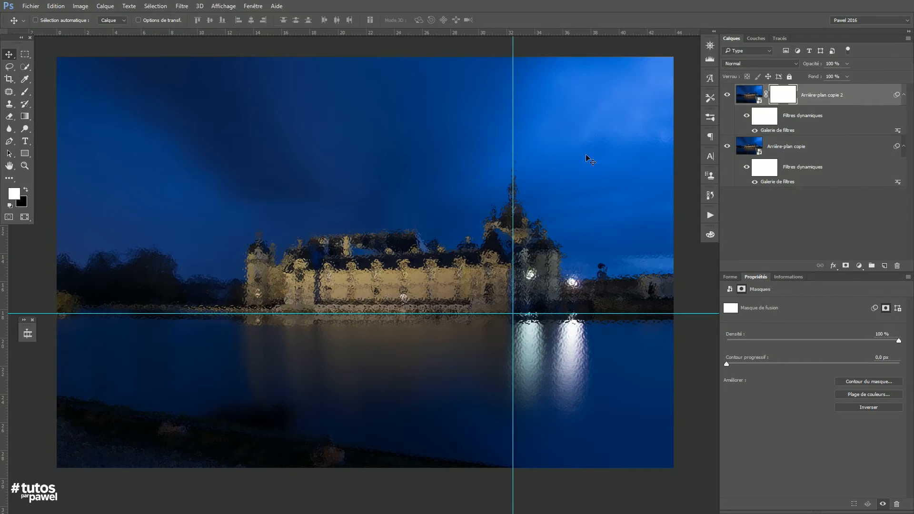
click(28, 116)
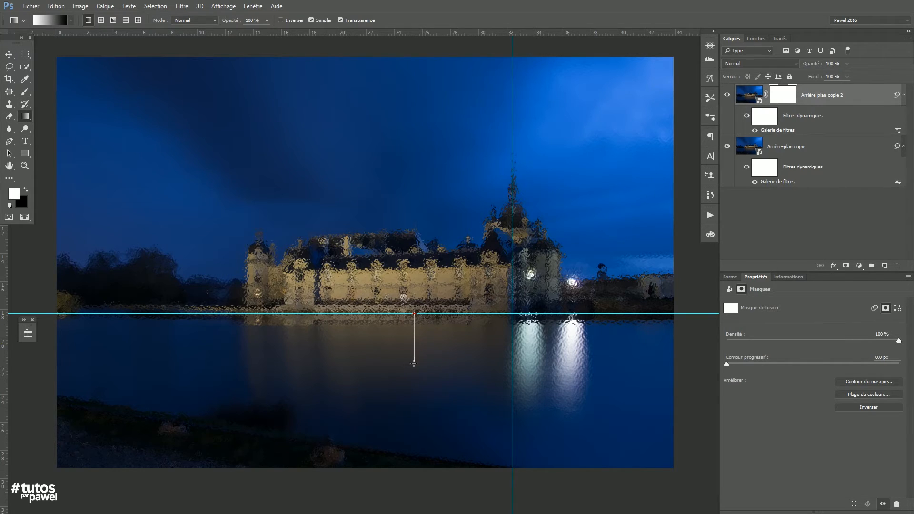
drag(414, 386, 414, 387)
click(9, 53)
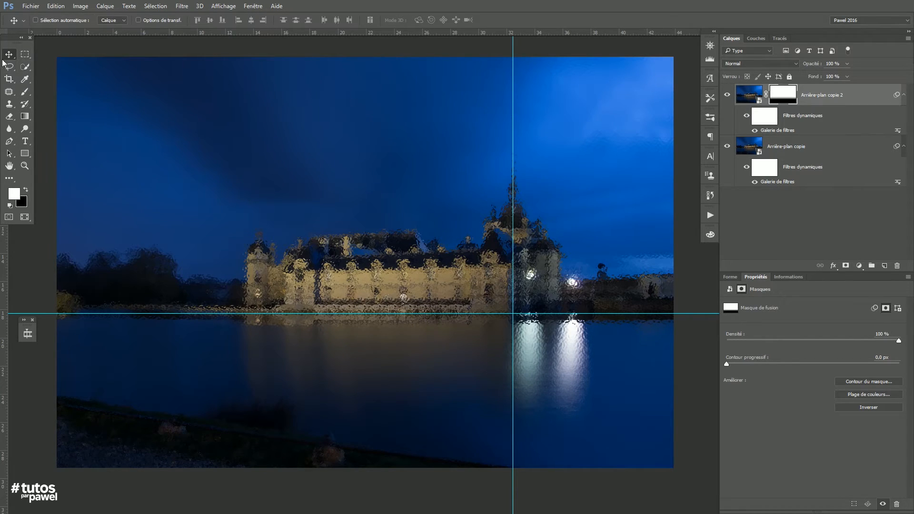
- Unlink the mask of Arrière-plan copie 2 from its layer, and shift the mask's gradient up and down, leaving it above the waterline
click(764, 96)
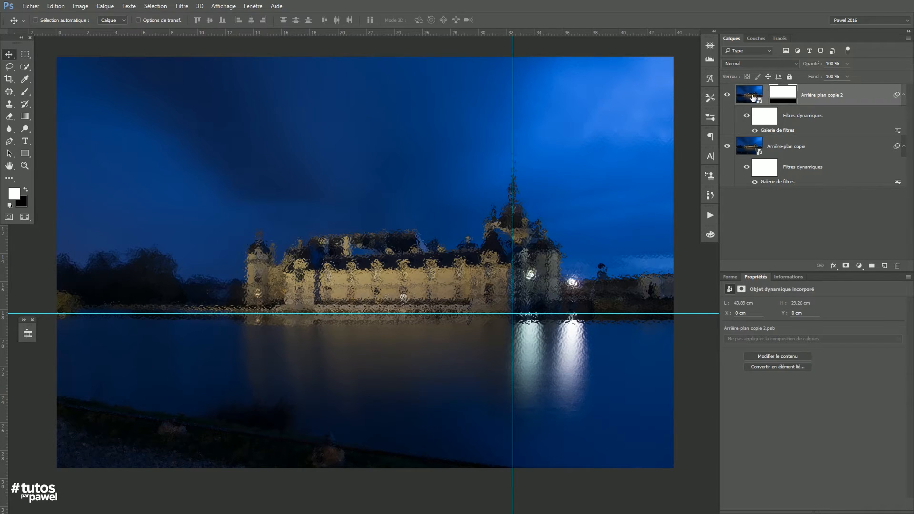
key(d)
click(785, 98)
drag(413, 337, 414, 410)
drag(449, 369, 448, 285)
drag(423, 347, 424, 227)
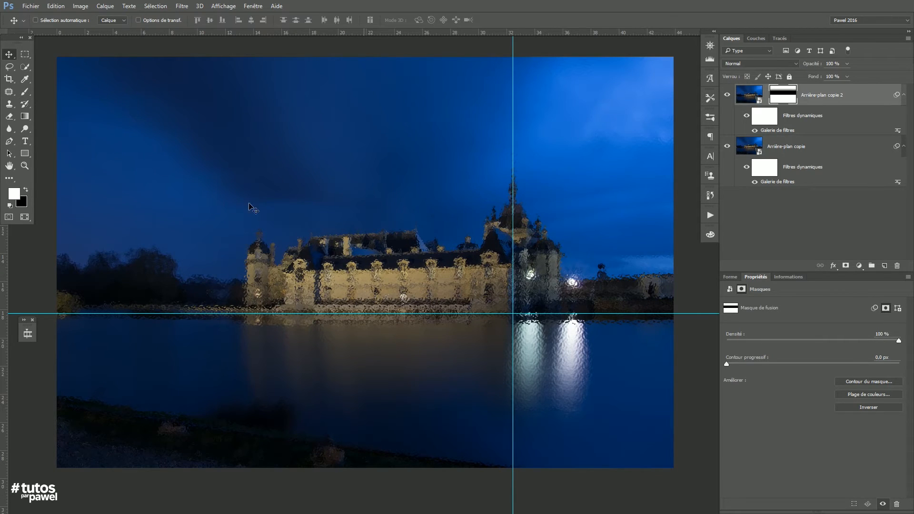
- Hide the guides and stretch the mask of Arrière-plan copie 2 vertically to about 161 % so its gradient spreads further
key(ctrl)
key(ctrl+h)
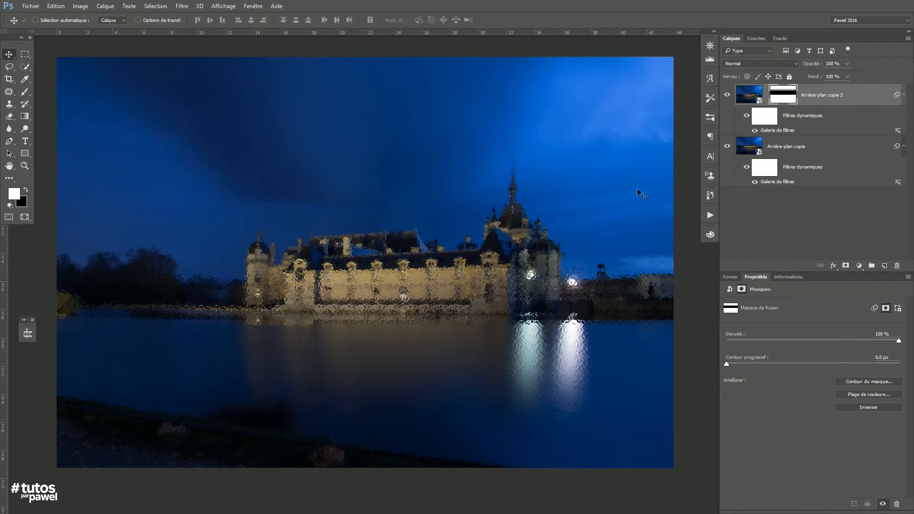
key(ctrl+t)
key(ctrl+minus)
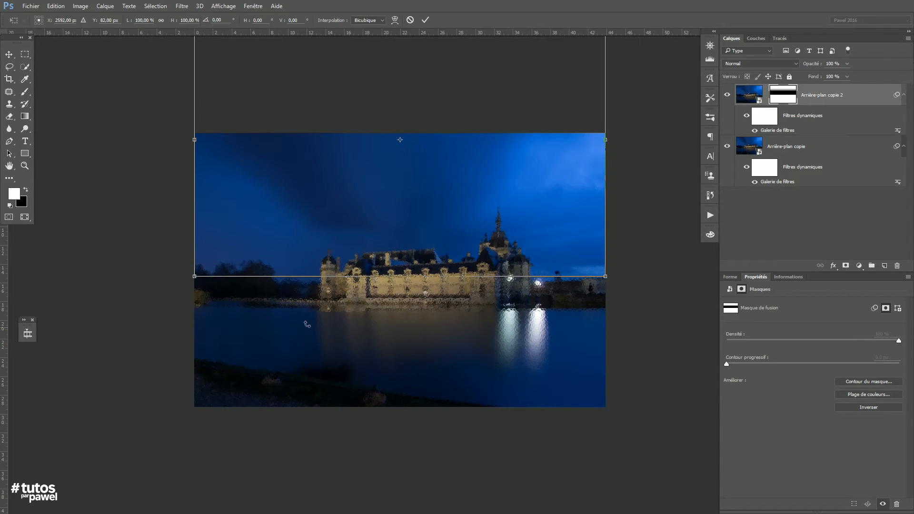
drag(395, 281, 394, 444)
drag(442, 326, 469, 286)
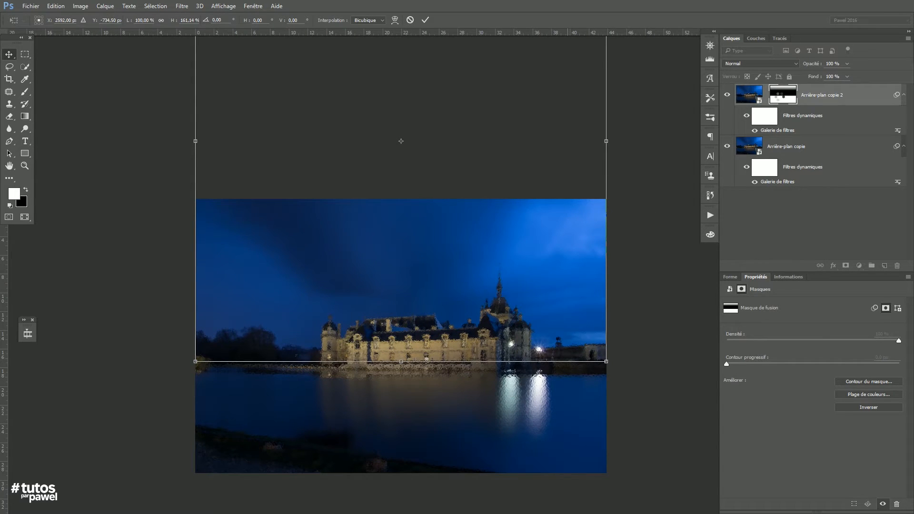
key(Return)
- Display the mask of Arrière-plan copie 2 on its own to check its gradient, and shift the mask down in the image
alt+click(782, 98)
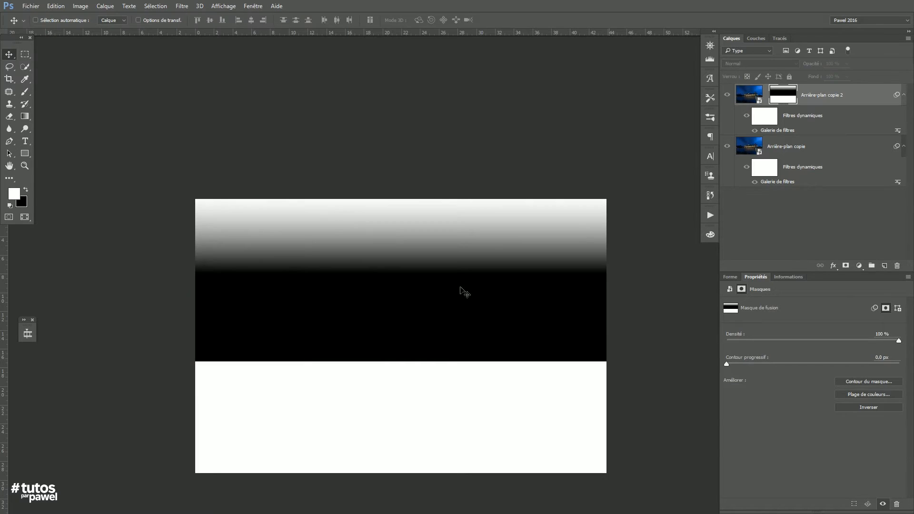
alt+click(791, 92)
drag(436, 289, 436, 339)
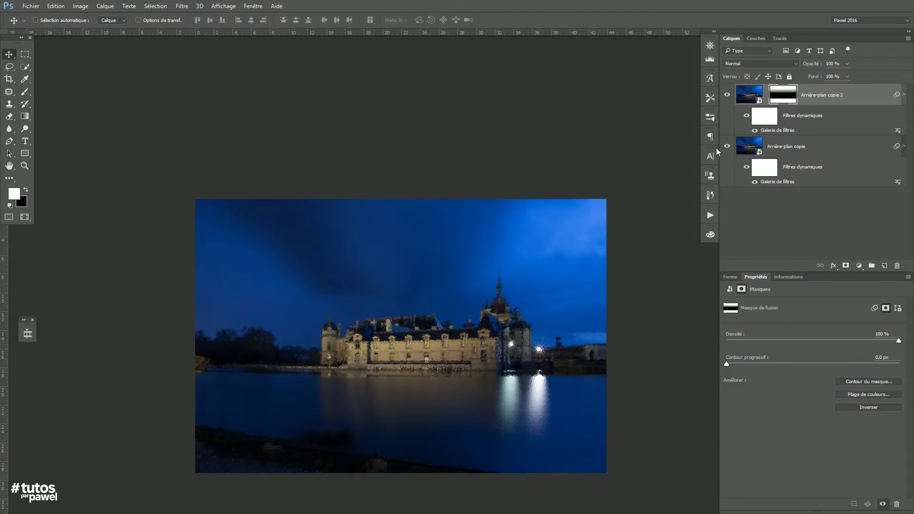
alt+click(777, 92)
alt+click(778, 92)
- Compare the castle's distortion with and without Arrière-plan copie 2 by toggling that layer's visibility
ctrl+click(422, 346)
ctrl+click(426, 347)
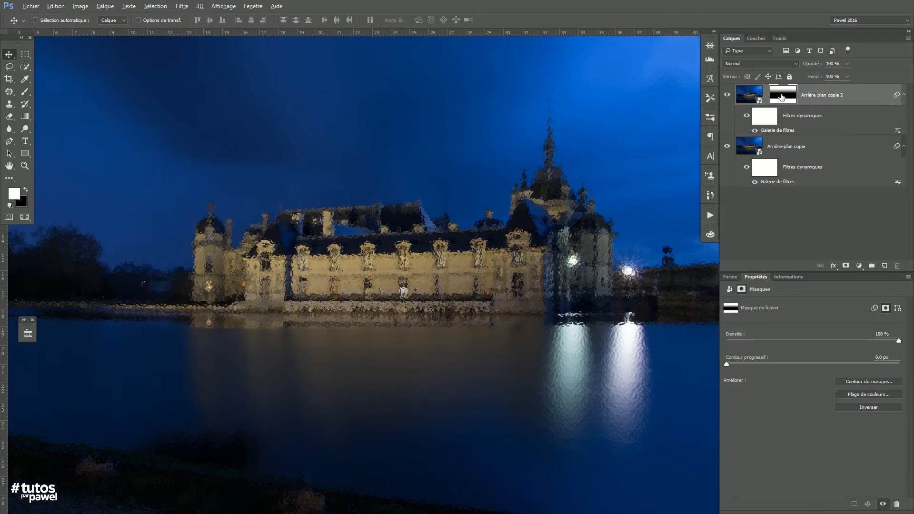
click(727, 96)
click(727, 95)
click(727, 95)
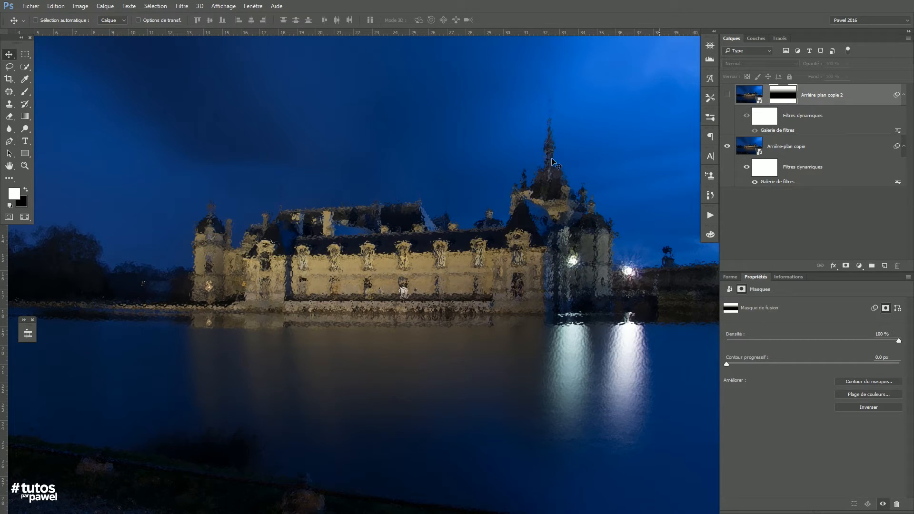
click(727, 95)
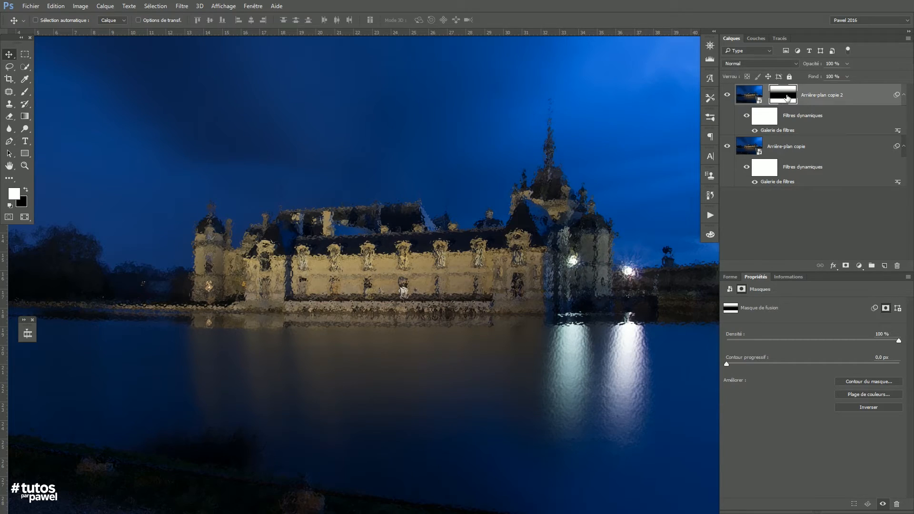
- Shift the mask's gradient further down over the castle and check the effect by toggling the visibility of Arrière-plan copie 2
drag(568, 141, 567, 224)
click(727, 95)
click(728, 95)
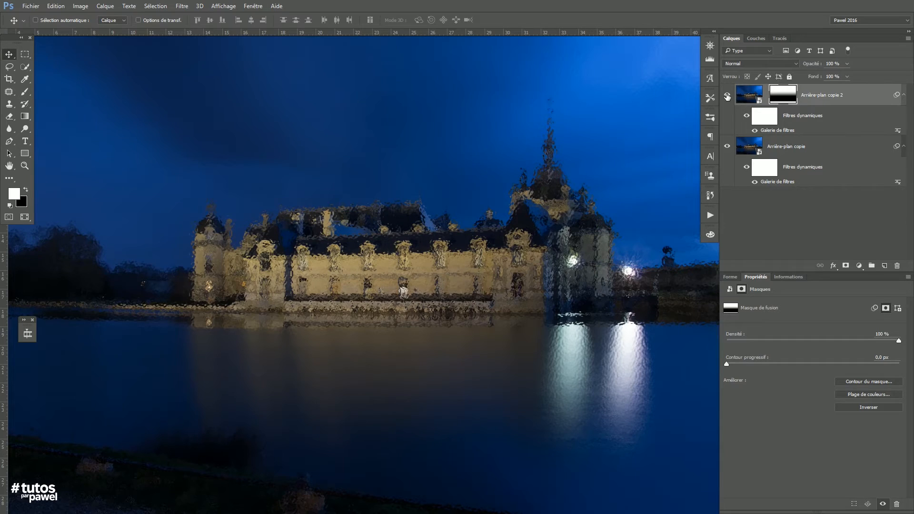
click(728, 95)
click(728, 96)
key(ctrl+minus)
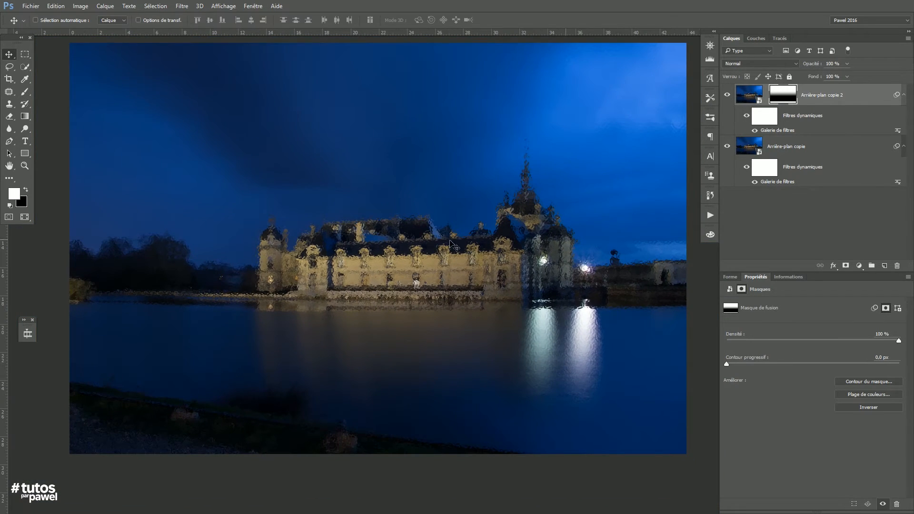
- Save the smart object Arrière-plan copie.psb, close it and return to Reflet_chateau_chantilly.psd
click(30, 6)
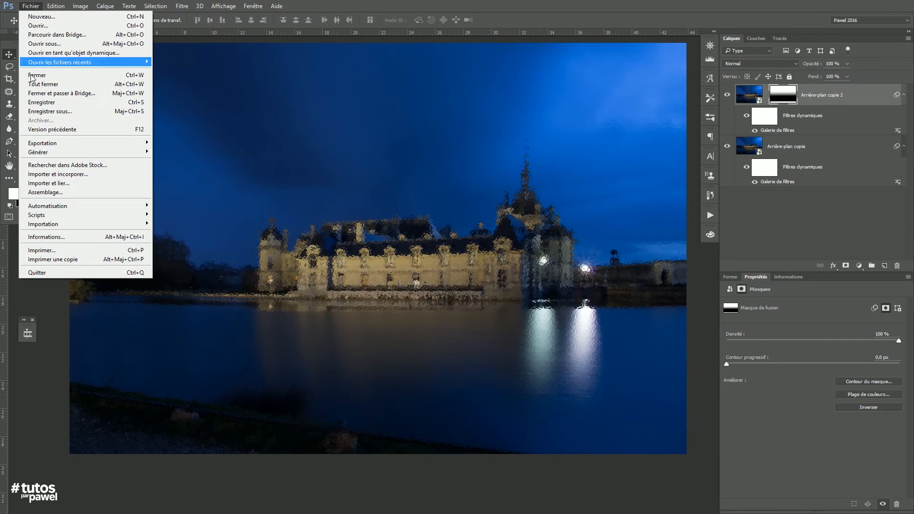
click(90, 103)
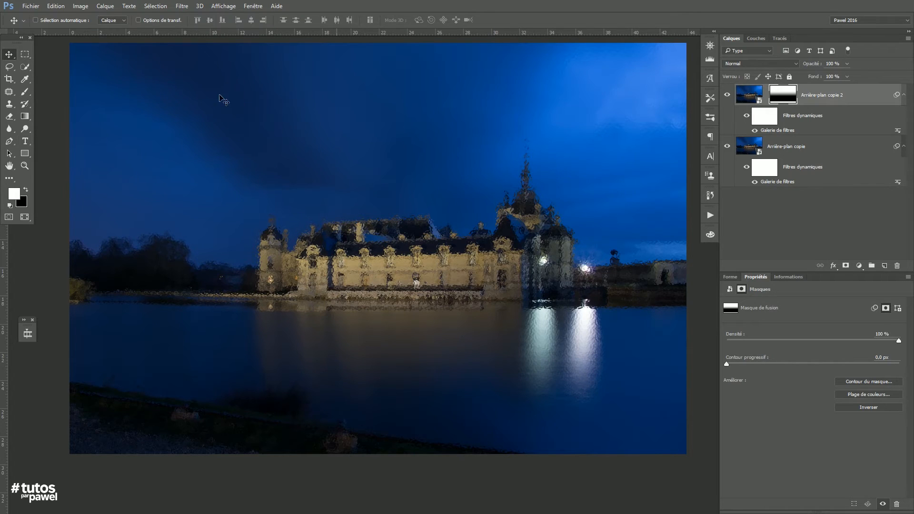
click(28, 7)
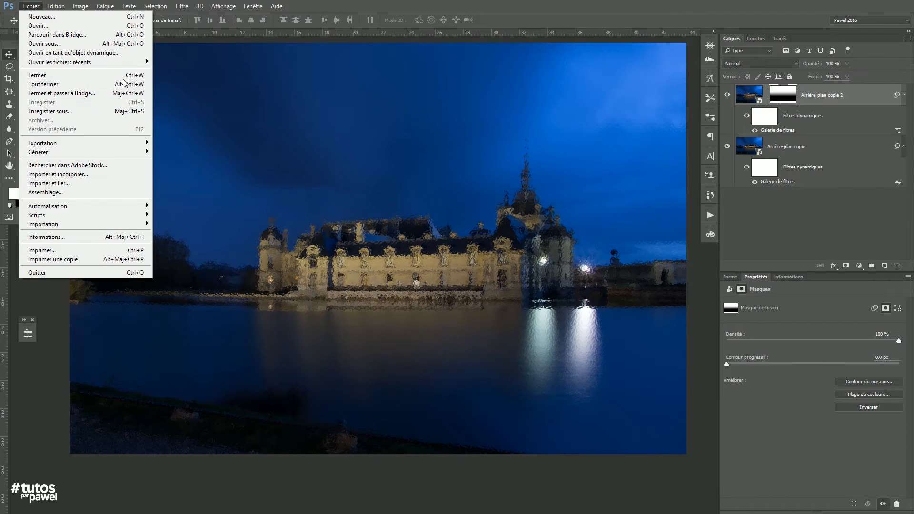
key(Escape)
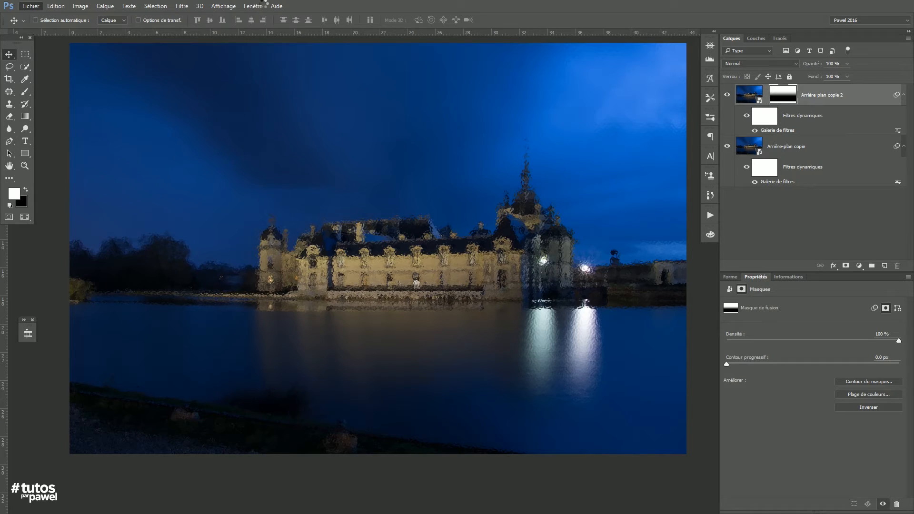
click(253, 6)
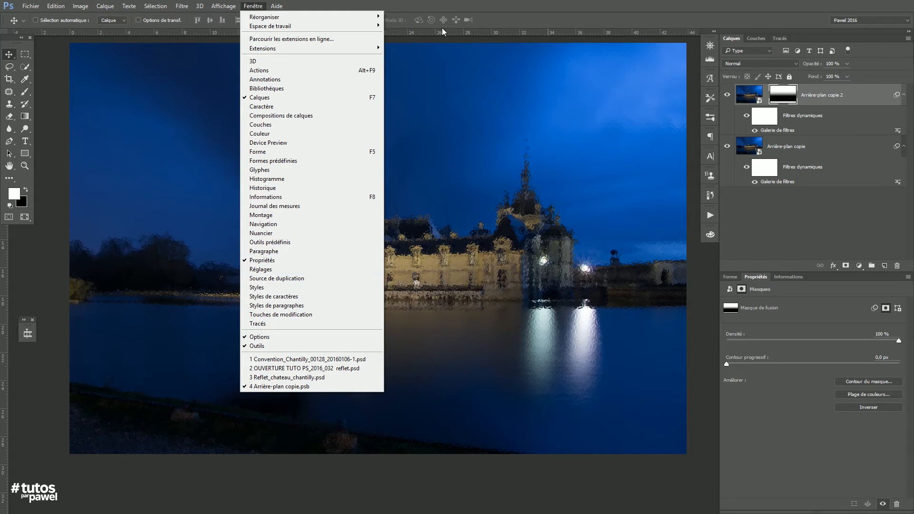
click(253, 5)
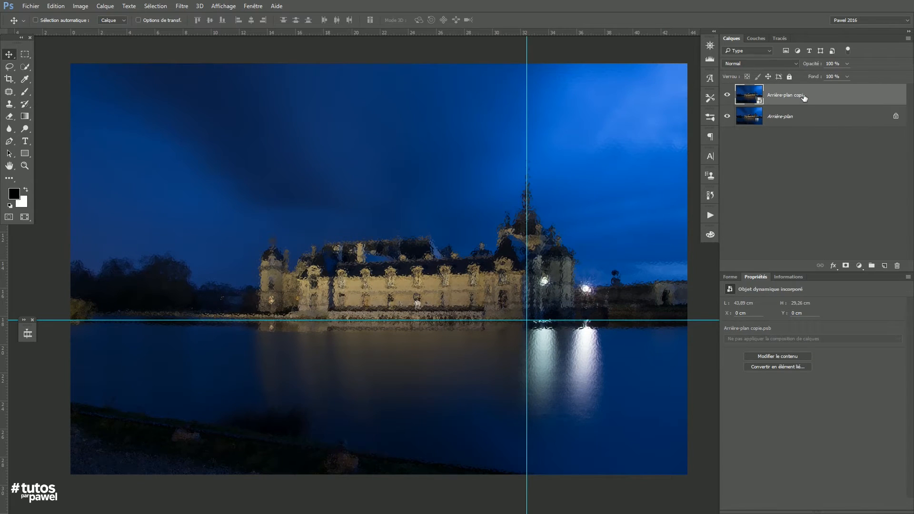
- Check the updated smart object Arrière-plan copie against the original photo by toggling its visibility
click(253, 6)
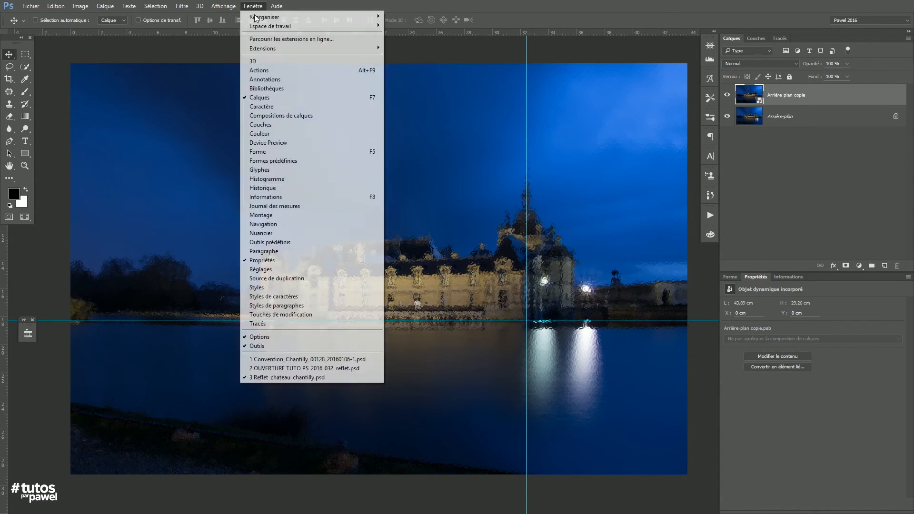
click(811, 146)
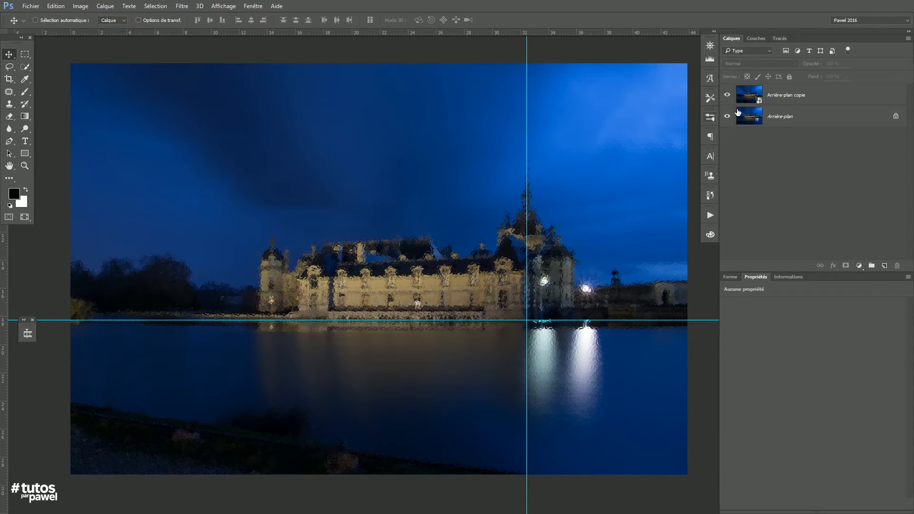
click(749, 98)
click(727, 97)
click(729, 95)
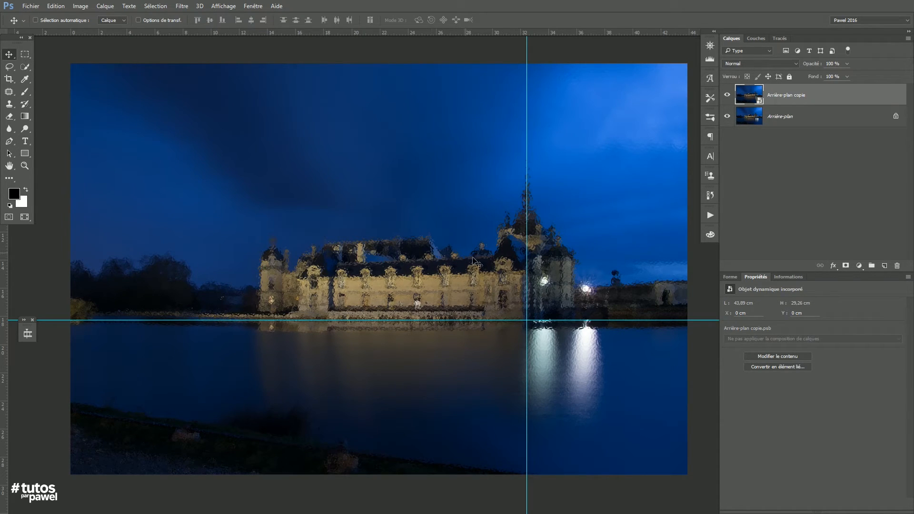
- Flip Arrière-plan copie vertically and move it straight down to Y 8,03 cm, aligning its waterline with the horizontal guide
key(ctrl)
key(ctrl+t)
key(Escape)
key(ctrl+t)
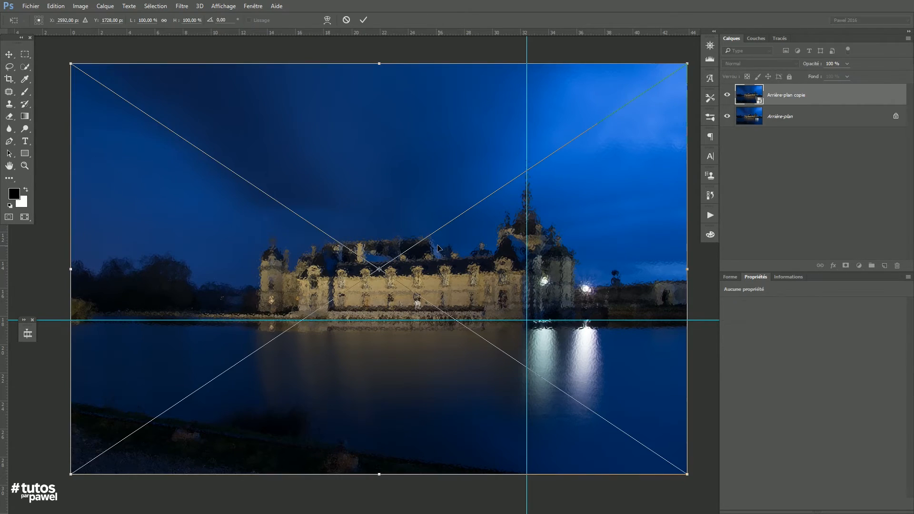
right_click(430, 258)
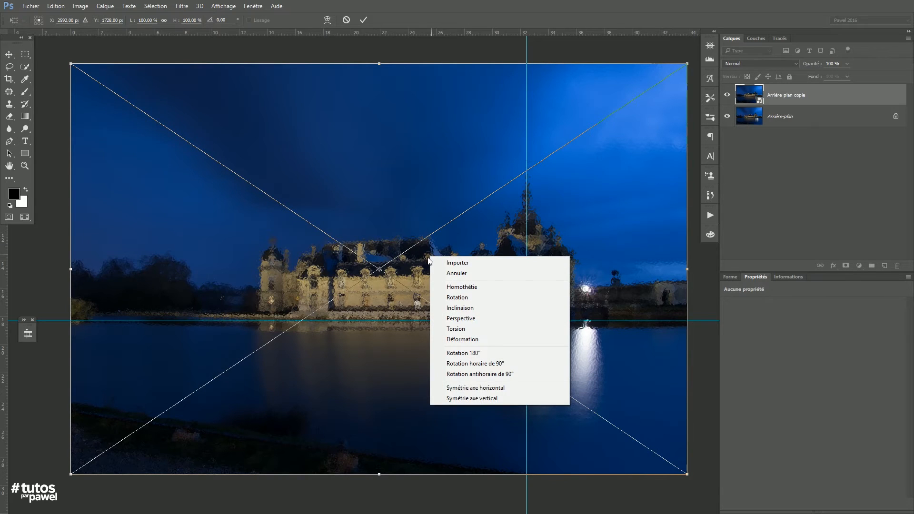
click(459, 398)
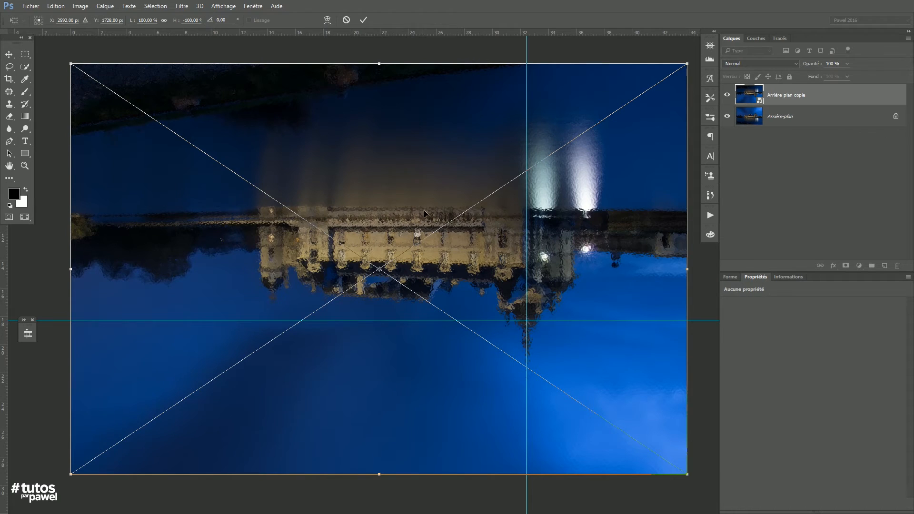
drag(426, 207, 424, 323)
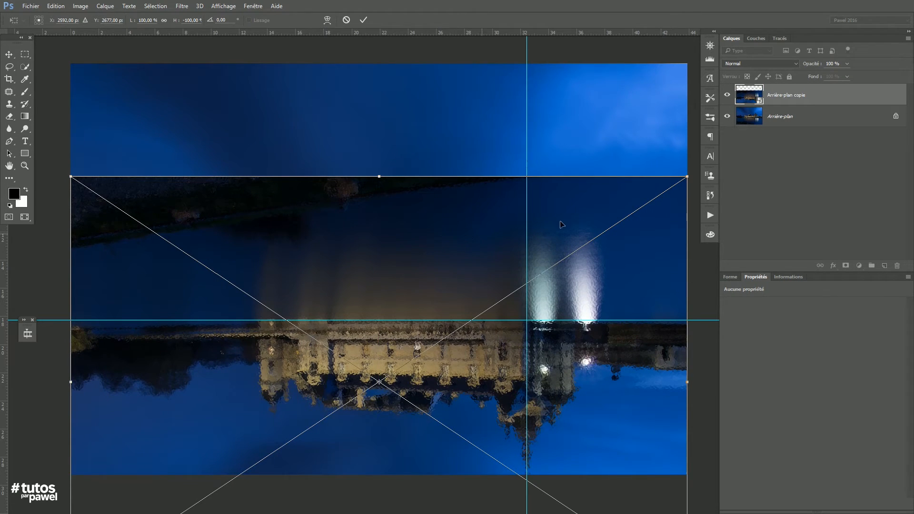
key(Return)
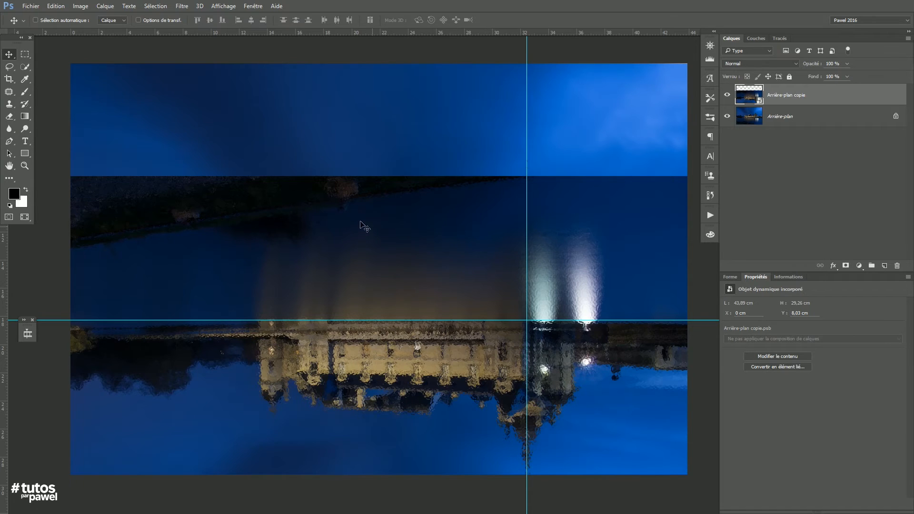
- Mask Arrière-plan copie from a rectangular selection above the horizontal guide, invert the mask to keep only the lower part, and hide the guides
click(25, 54)
drag(59, 47, 696, 320)
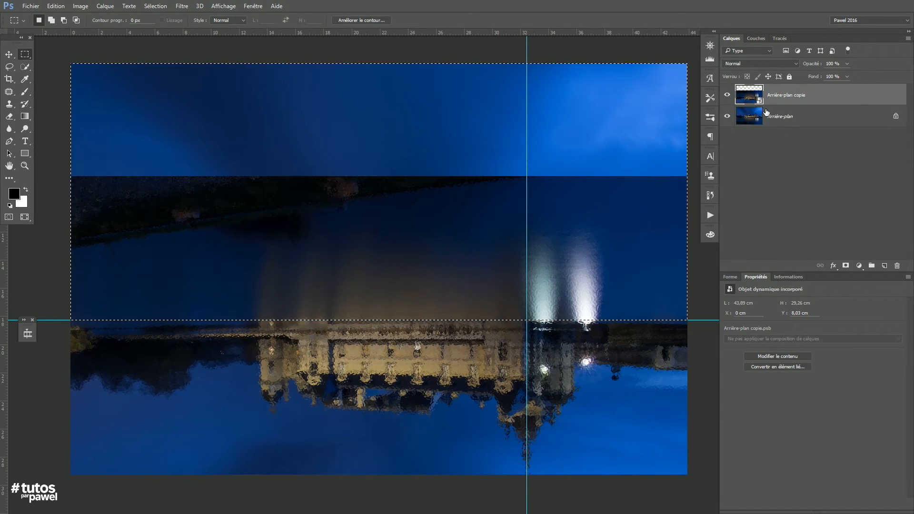
click(846, 265)
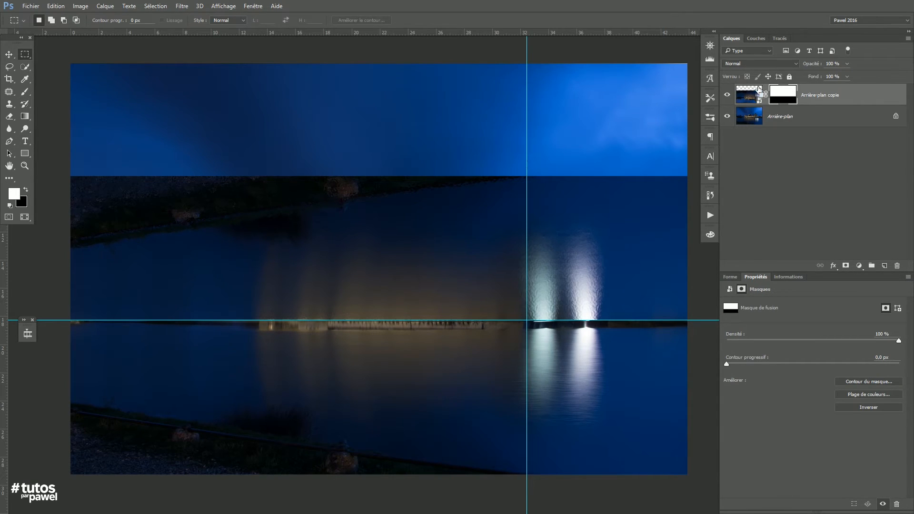
key(ctrl+i)
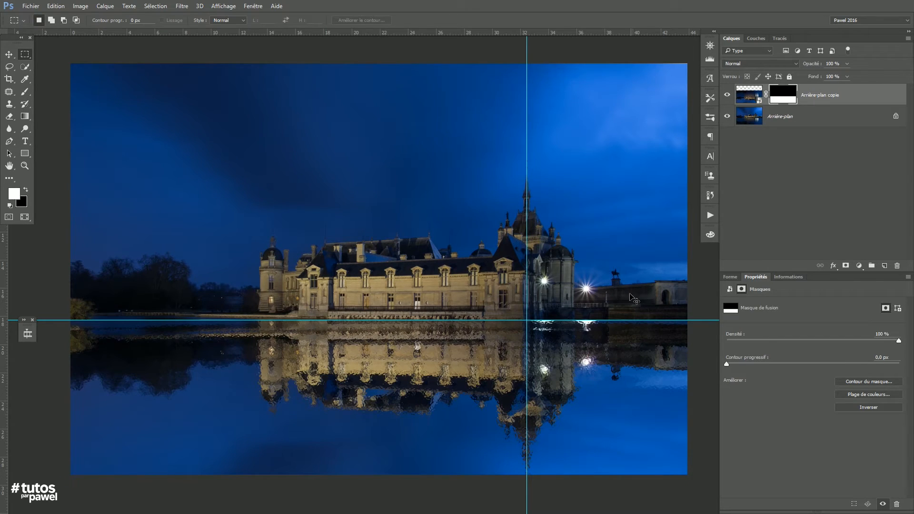
key(ctrl+h)
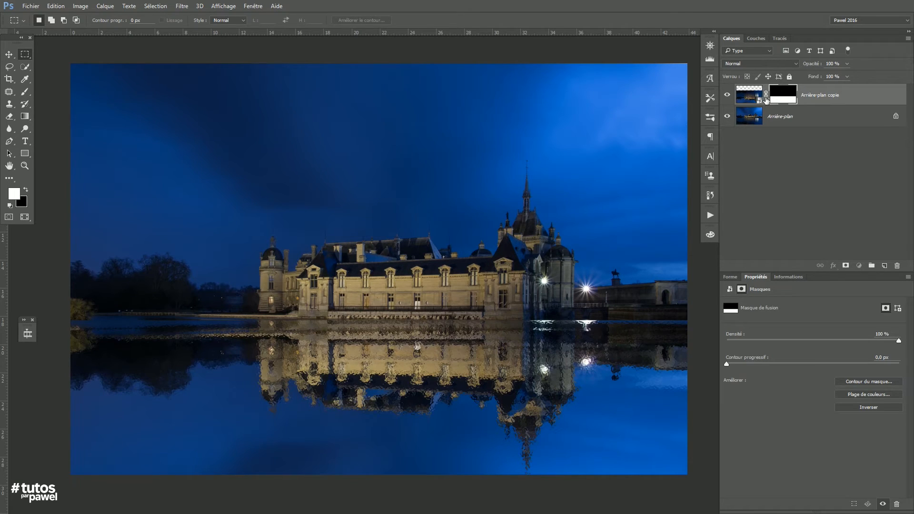
- Open the Flou gaussien filter on the mask of Arrière-plan copie, with the waterline in close view
click(760, 99)
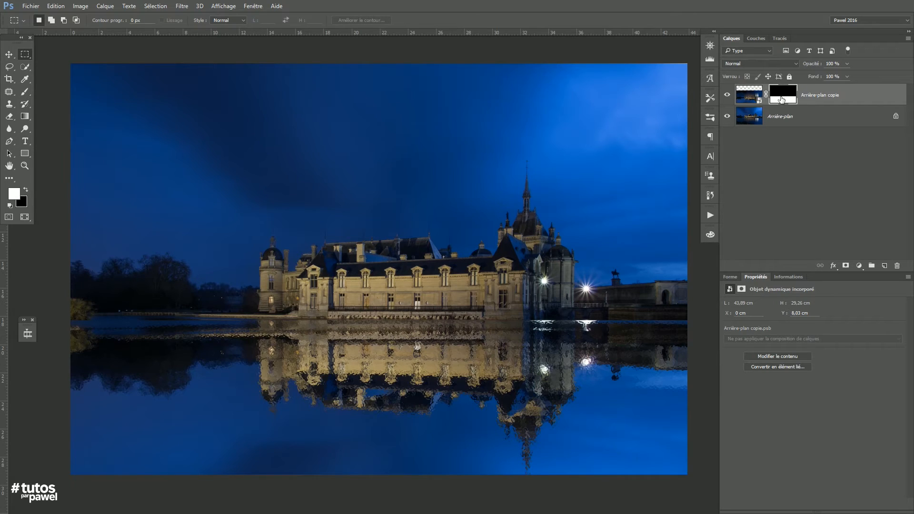
click(781, 97)
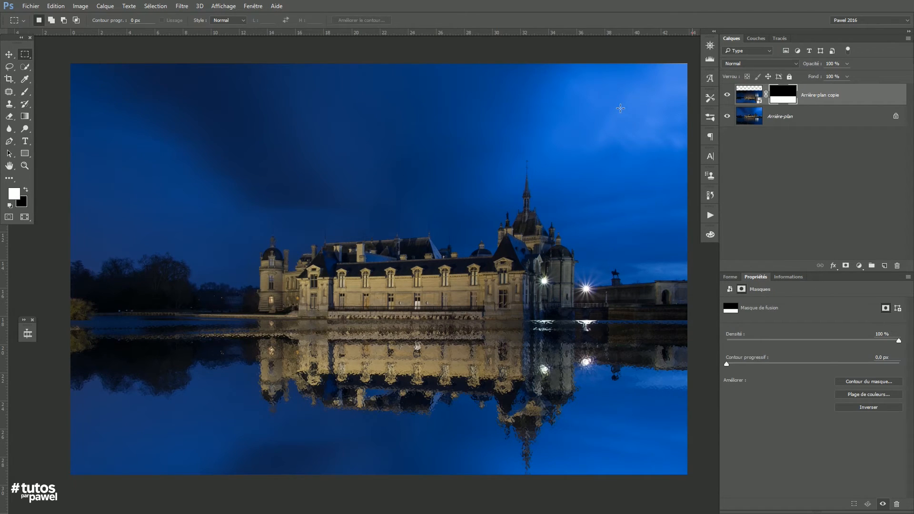
click(182, 6)
mouse_move(187, 141)
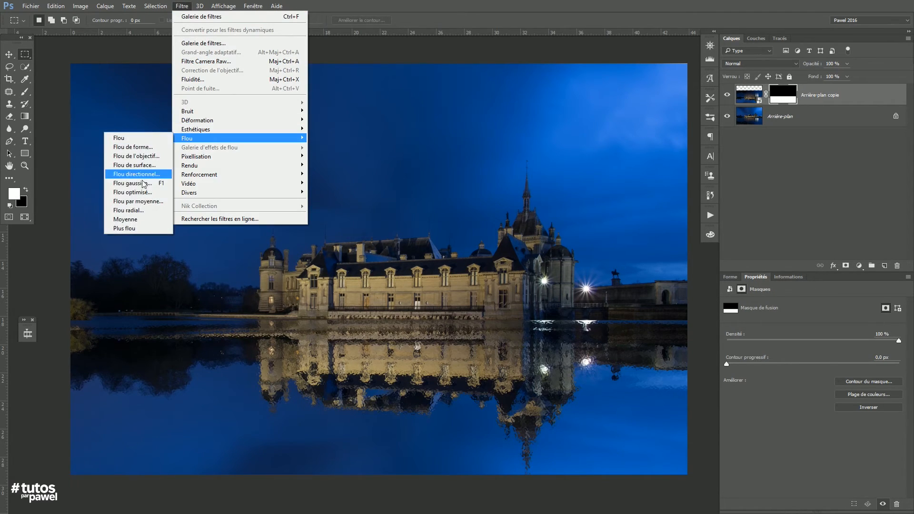
click(142, 183)
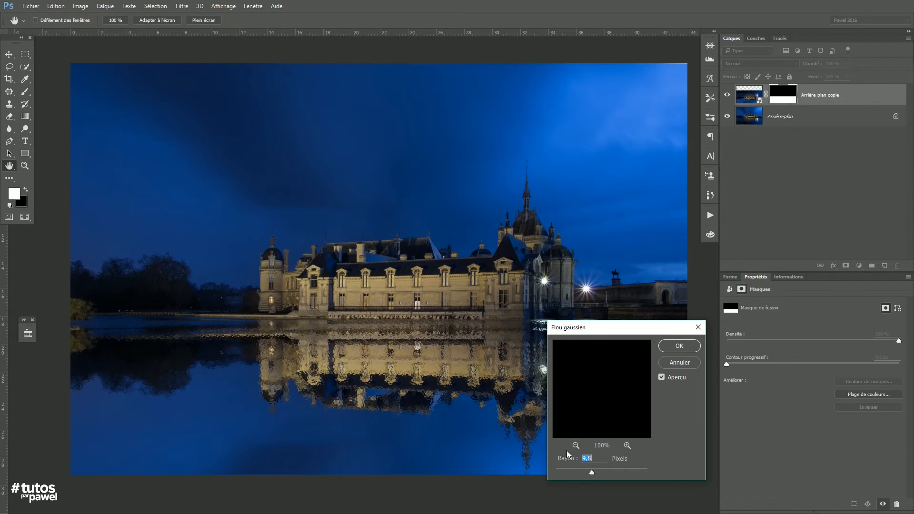
drag(589, 333, 626, 282)
scroll(372, 326, up, 5)
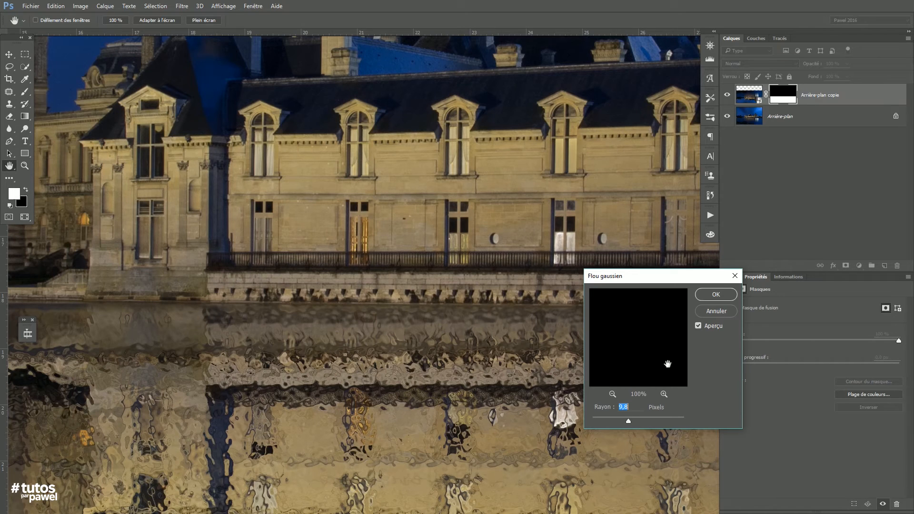
- Soften the waterline by applying a Flou gaussien of 45,6 pixels to the mask of Arrière-plan copie
click(612, 394)
click(613, 394)
click(613, 394)
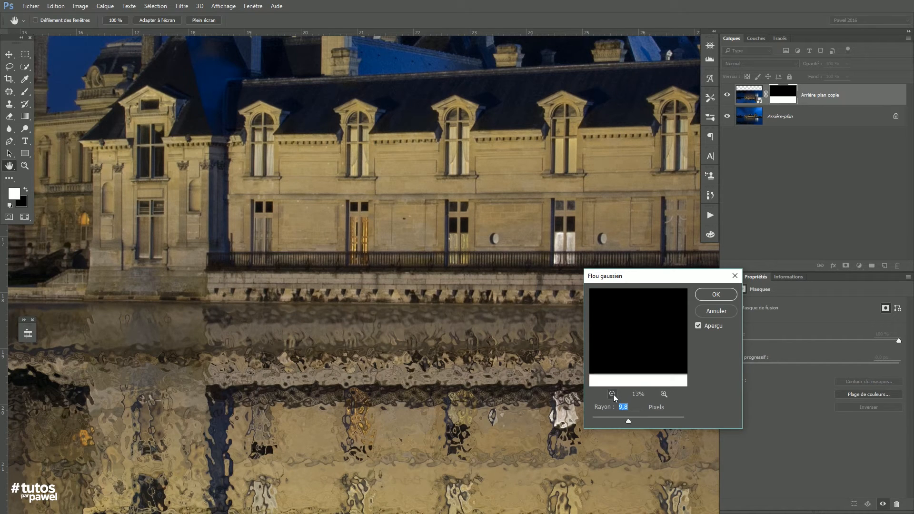
click(613, 395)
click(613, 395)
drag(647, 364, 634, 320)
drag(628, 289, 633, 379)
click(612, 394)
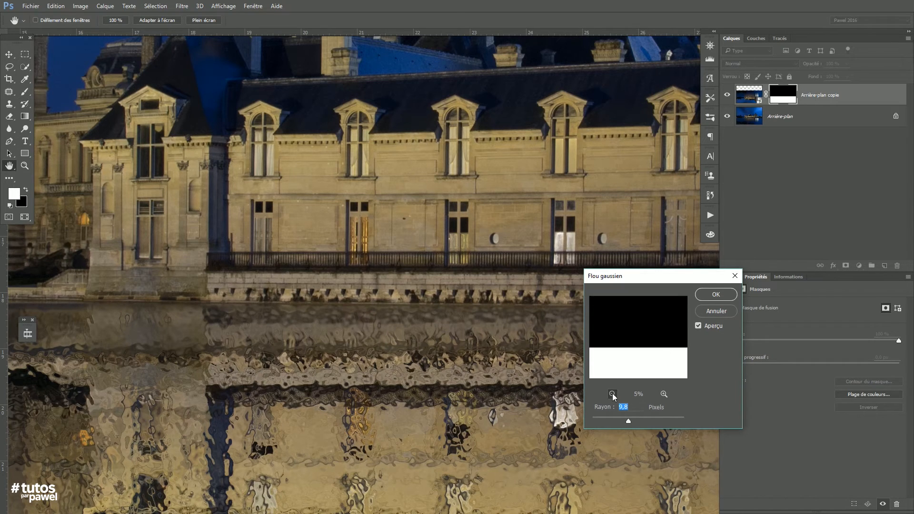
click(663, 395)
click(664, 395)
click(665, 395)
click(664, 395)
click(664, 395)
drag(662, 379, 637, 324)
drag(626, 423, 643, 423)
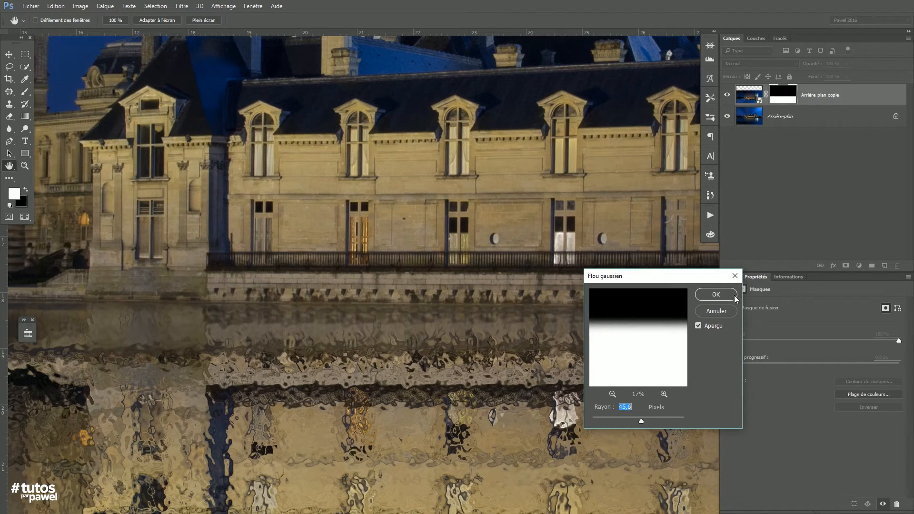
click(716, 294)
alt+click(364, 316)
alt+click(373, 310)
drag(367, 355, 410, 290)
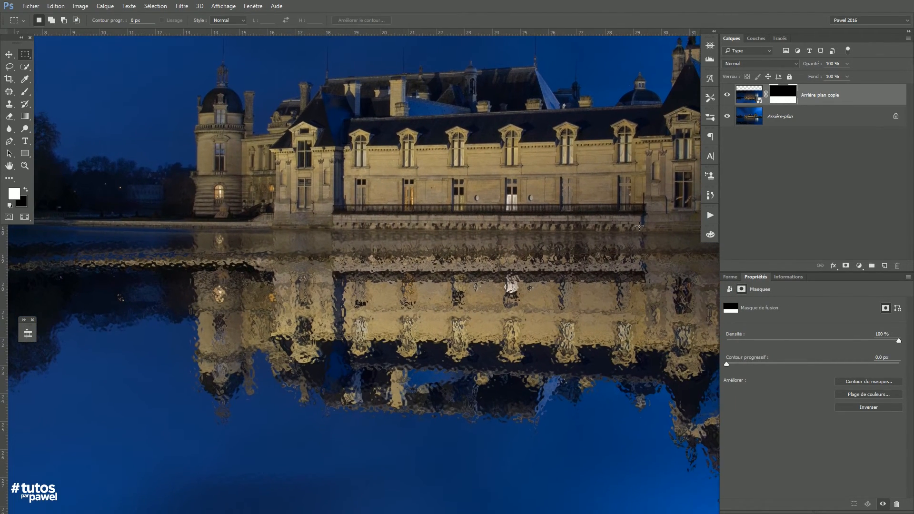
- Transform Arrière-plan copie to 82,20 % height, lower it back onto the waterline at Y 9,99 cm and skew it vertically by -0,05°
click(747, 98)
alt+click(395, 298)
drag(581, 355, 454, 240)
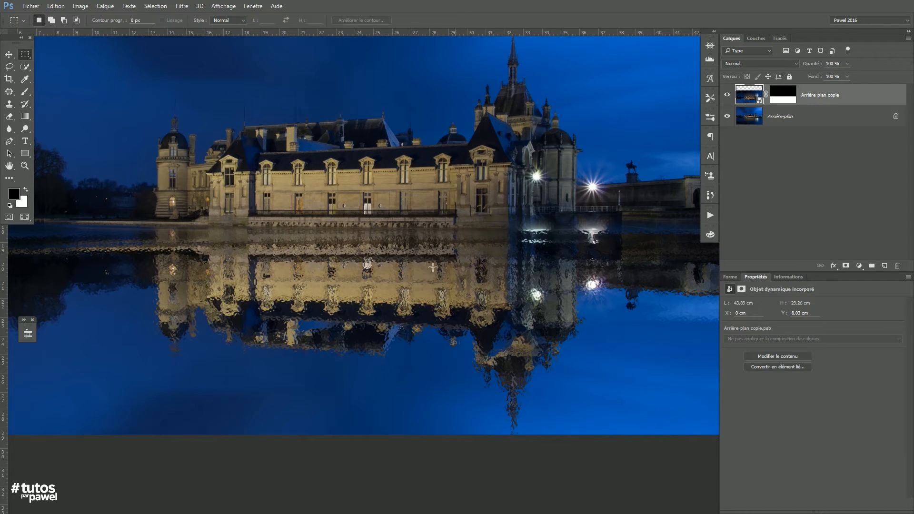
alt+click(466, 255)
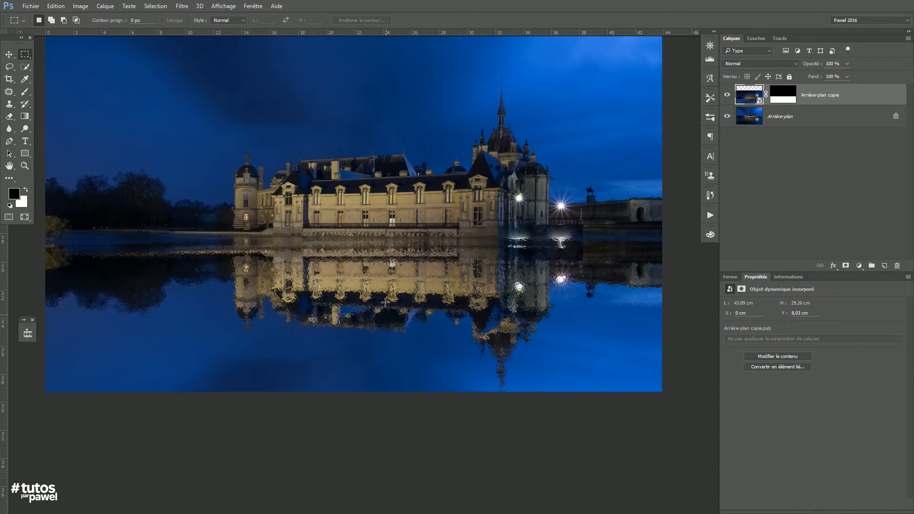
click(8, 54)
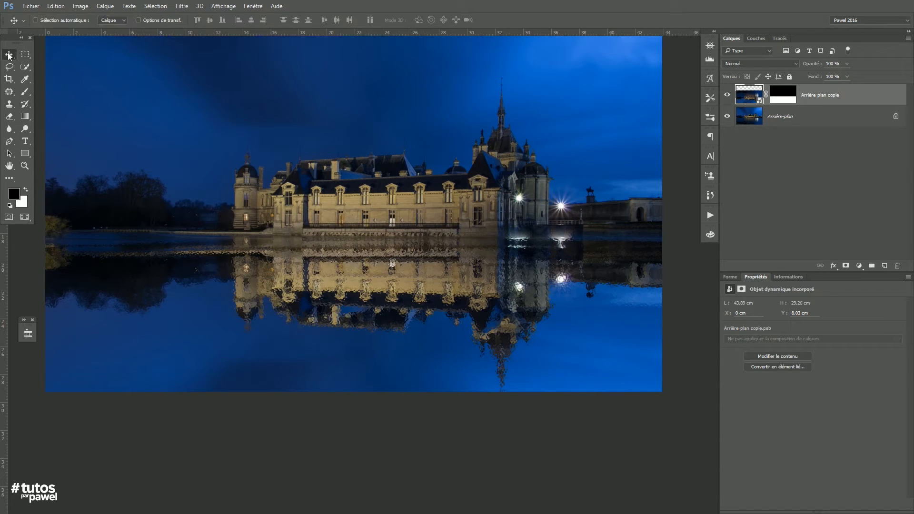
key(ctrl+t)
drag(353, 506, 348, 429)
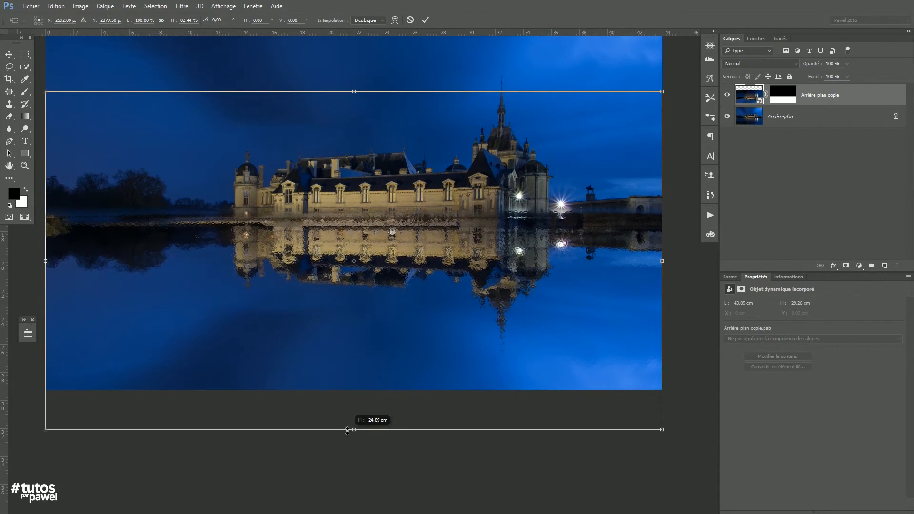
drag(453, 232, 453, 260)
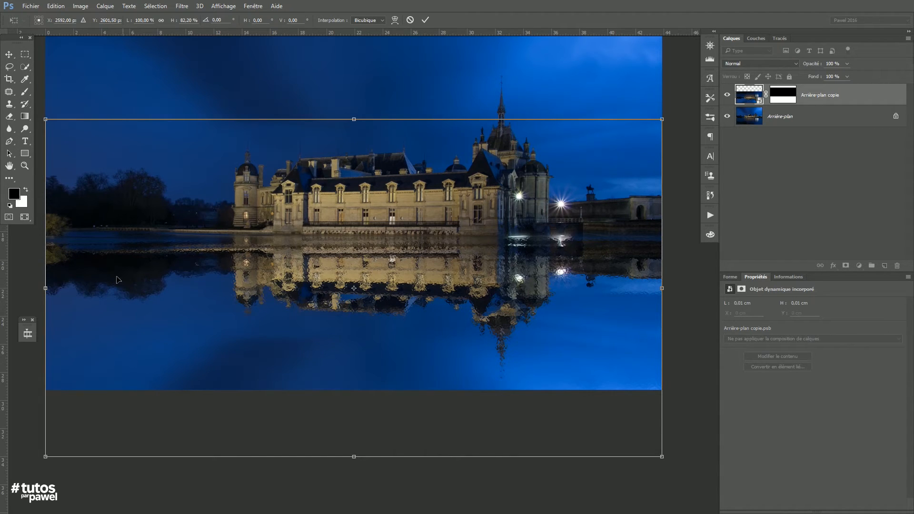
drag(44, 288, 43, 287)
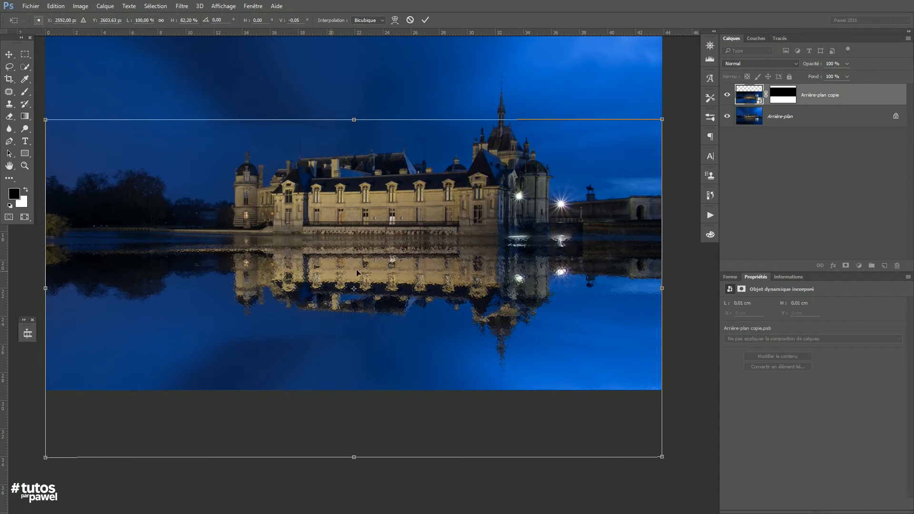
key(Return)
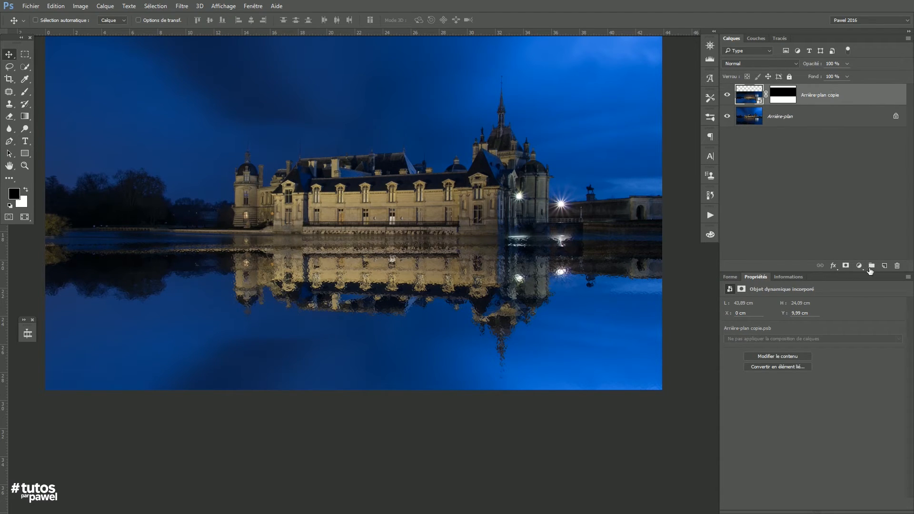
- Put Arrière-plan copie into a new group and mask the group with a vertical white-to-black gradient fading out the lower reflection
click(872, 265)
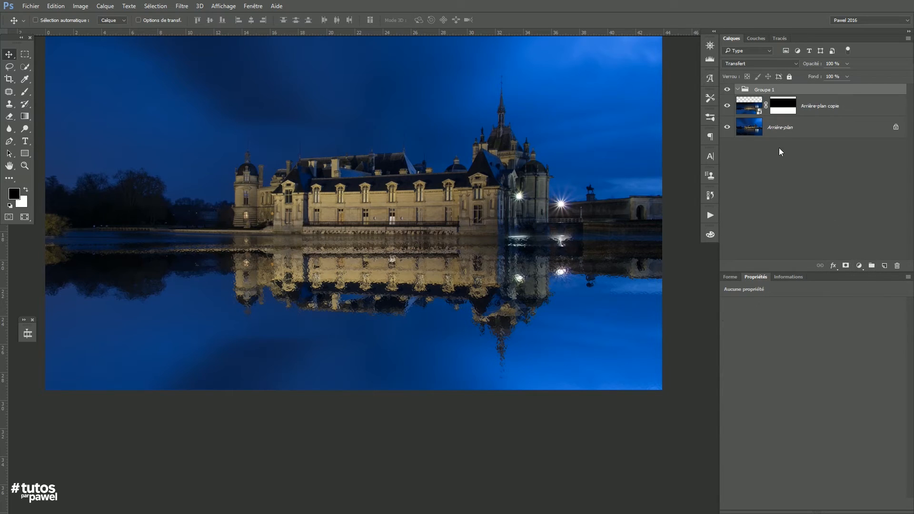
drag(752, 105, 753, 90)
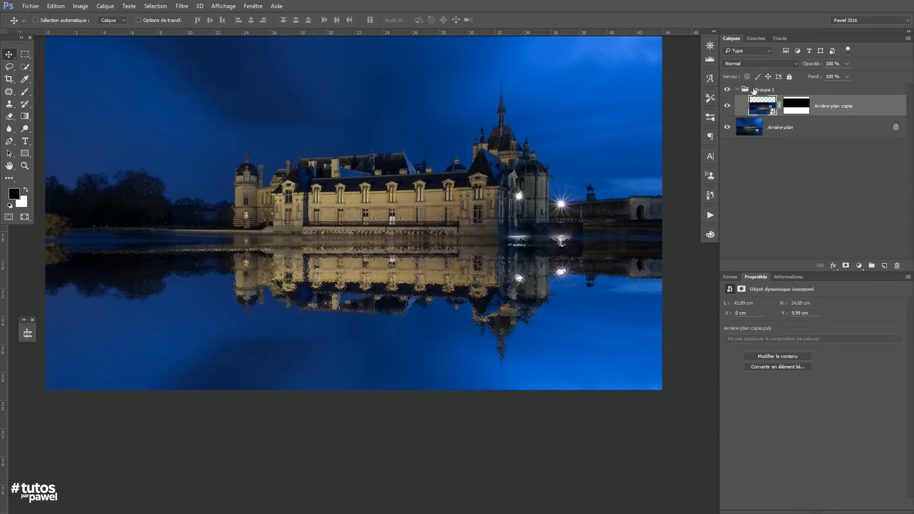
click(764, 91)
click(846, 266)
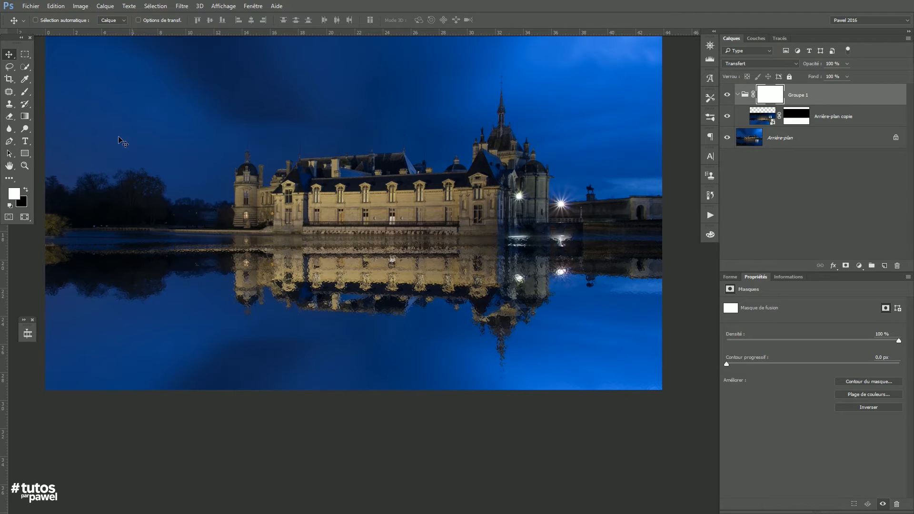
click(25, 116)
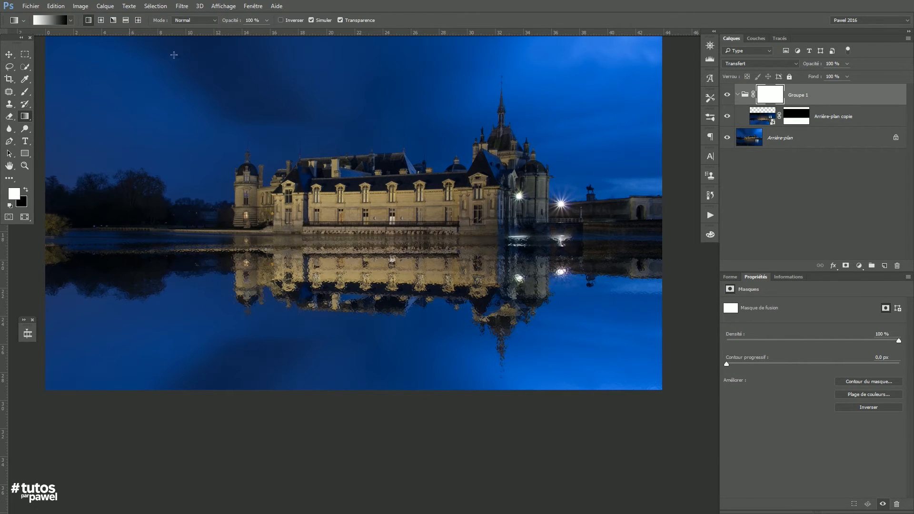
drag(385, 306, 384, 381)
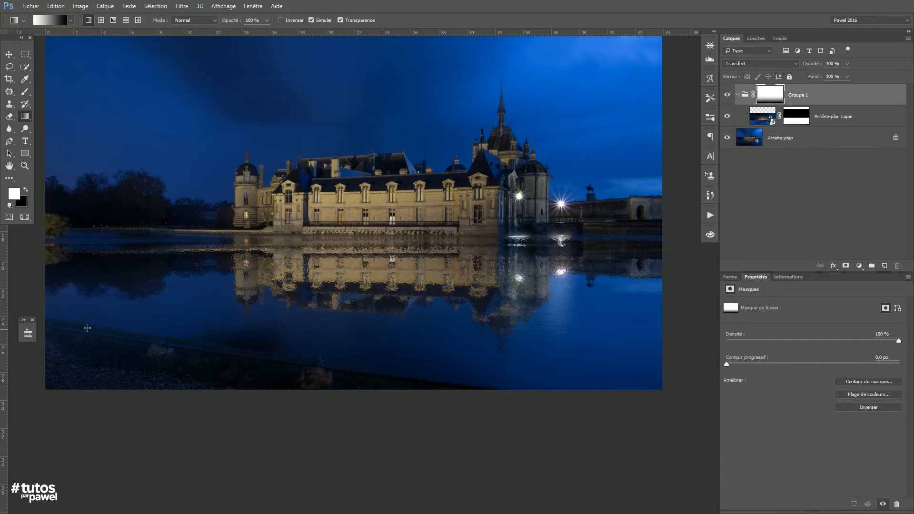
- Paint black on the Groupe 1 mask with a 906 px brush at 100 % flow to reveal the foreground bank
click(24, 92)
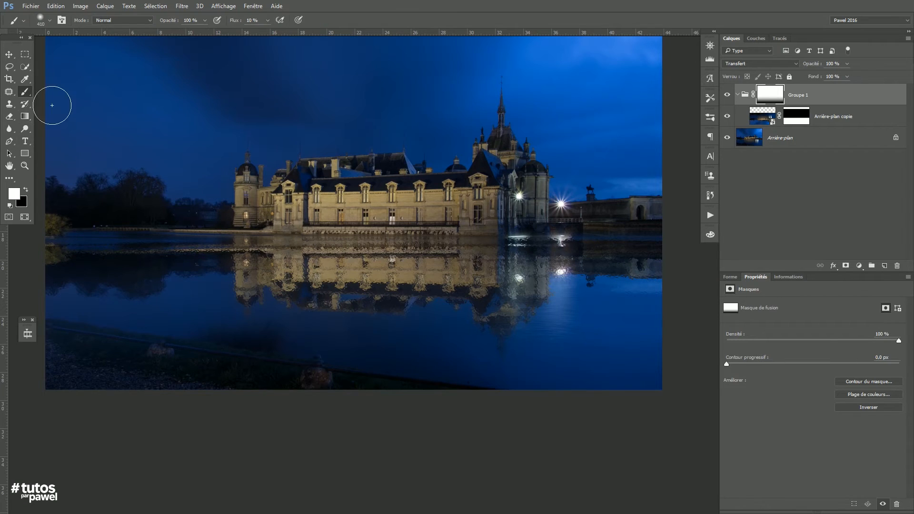
mouse_move(355, 272)
mouse_down()
mouse_move(389, 271)
mouse_move(381, 272)
mouse_up()
key(x)
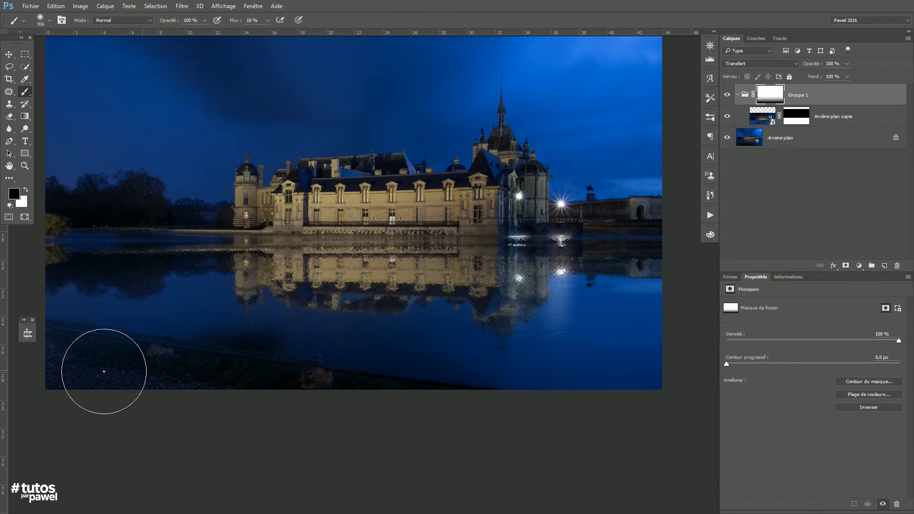
drag(237, 20, 285, 20)
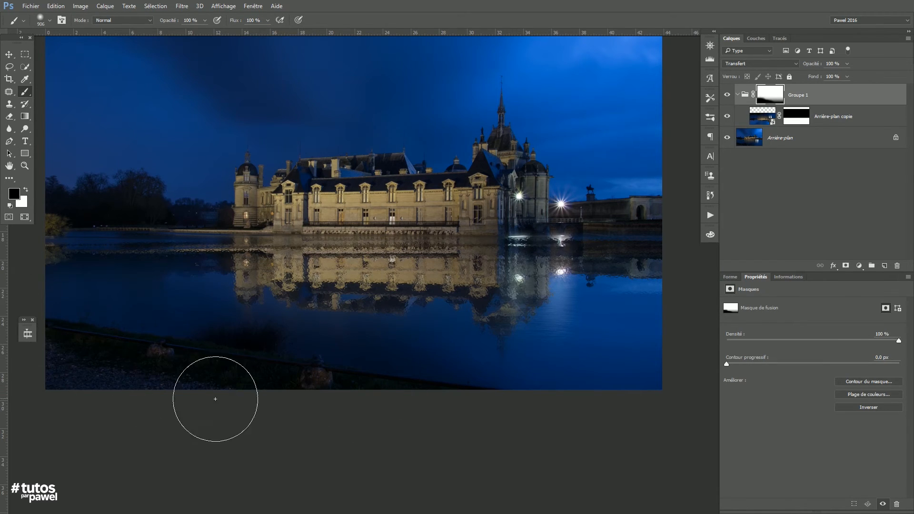
drag(164, 325, 167, 328)
- Fade the lower part of the castle reflection by painting black on the Groupe 1 mask with an 878 px brush at 20 % opacity
mouse_move(149, 255)
mouse_down()
mouse_move(124, 260)
mouse_move(129, 267)
mouse_up()
key(x)
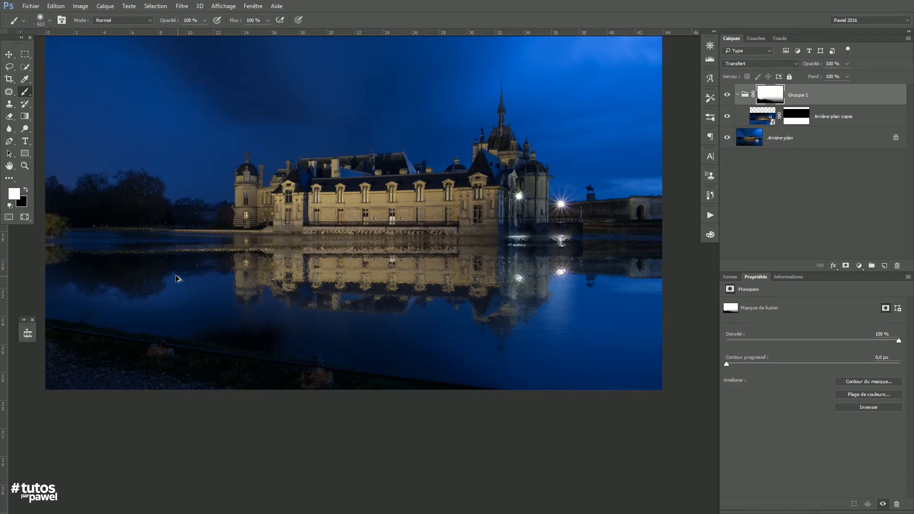
mouse_move(171, 284)
mouse_down()
mouse_move(177, 292)
mouse_move(181, 160)
mouse_up()
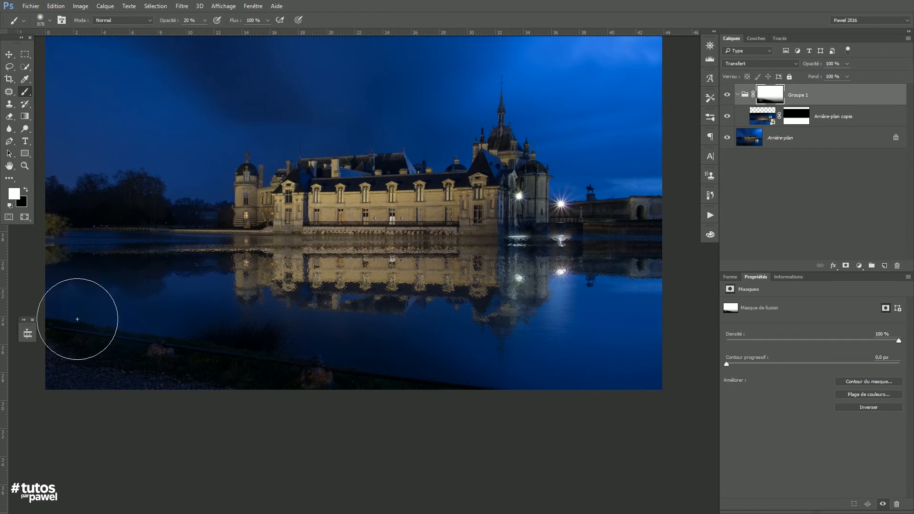
key(x)
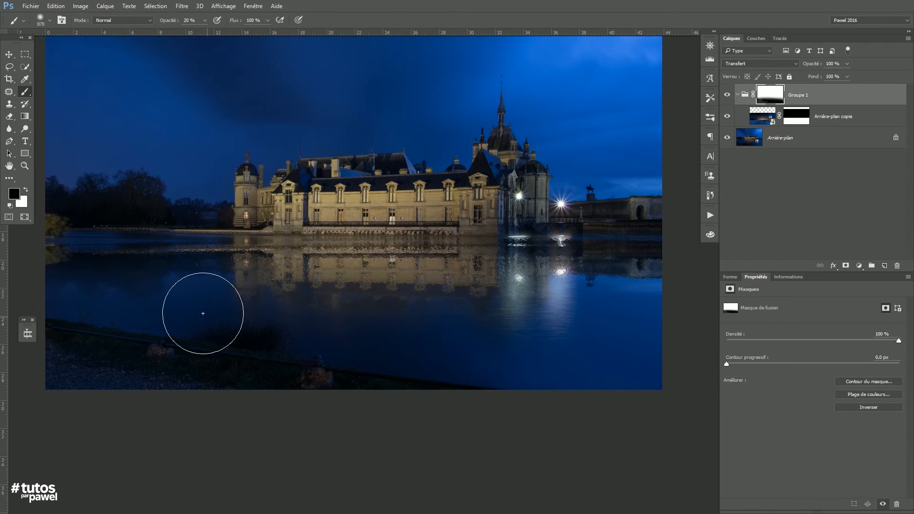
- Skew Arrière-plan copie vertically by 1,14°, raising its left edge so the reflection follows the far shoreline
click(9, 54)
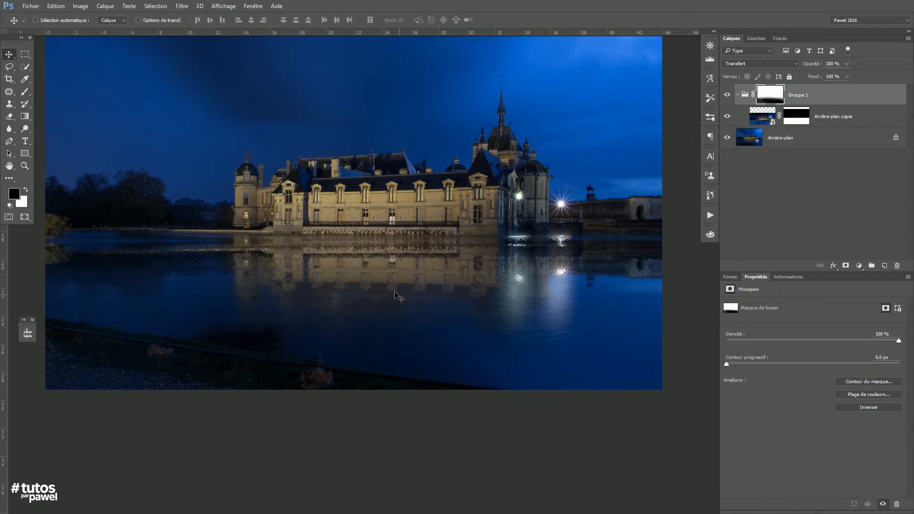
click(757, 119)
key(ctrl+t)
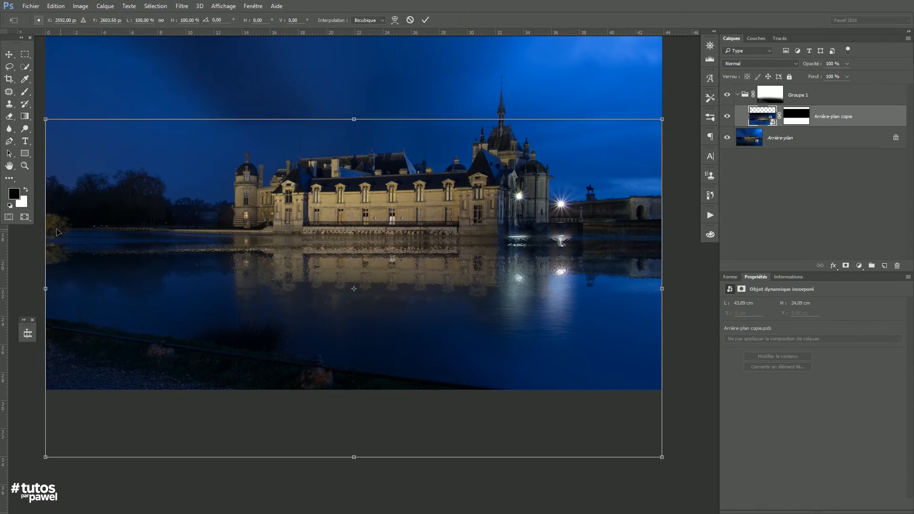
drag(46, 291, 43, 279)
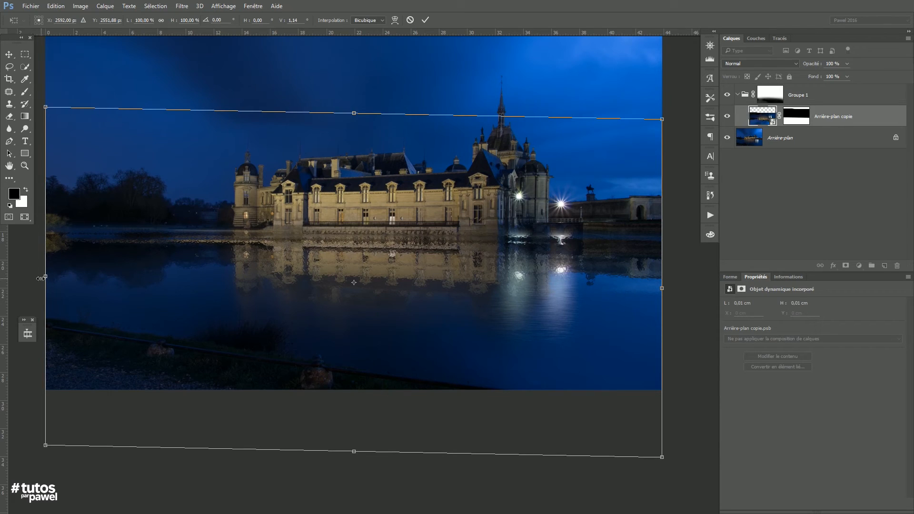
key(Return)
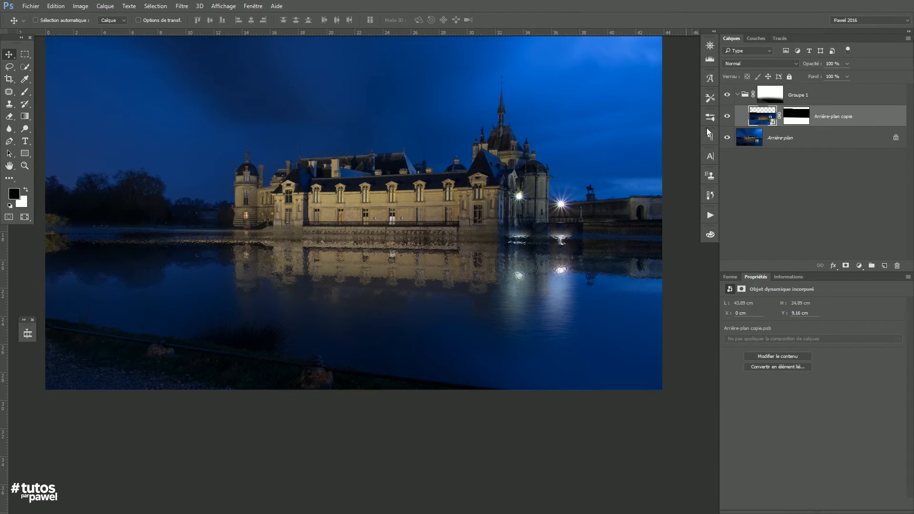
- Paint black on the mask of Arrière-plan copie to hide the duplicated foliage along the left shoreline
click(794, 116)
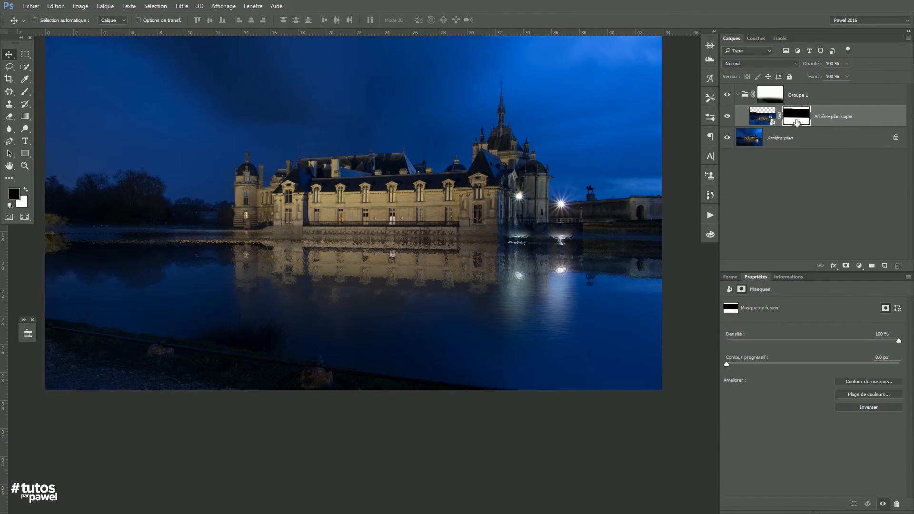
click(25, 93)
mouse_move(55, 221)
mouse_down()
mouse_move(70, 214)
mouse_move(49, 224)
mouse_move(98, 205)
mouse_move(157, 212)
mouse_move(130, 218)
mouse_move(116, 198)
mouse_up()
- Compare the photo with and without the reflection by toggling the visibility of Groupe 1
click(727, 96)
click(728, 95)
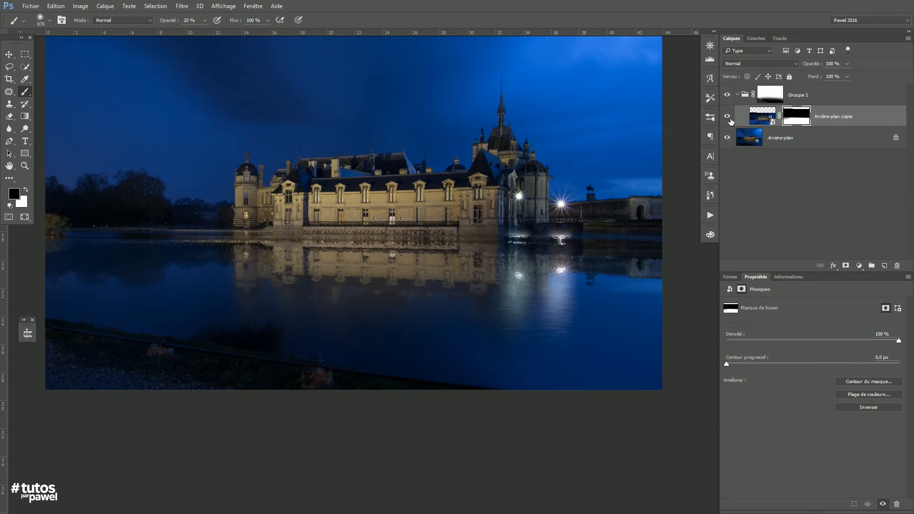
click(737, 95)
click(727, 96)
click(738, 95)
click(727, 96)
click(727, 96)
click(727, 96)
- Set the blend mode of Arrière-plan copie to Lumière tamisée
click(762, 120)
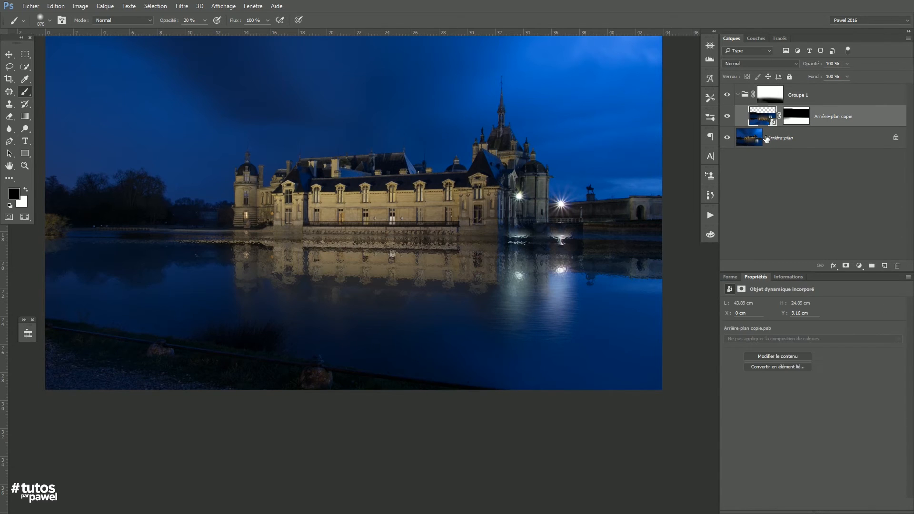
click(744, 63)
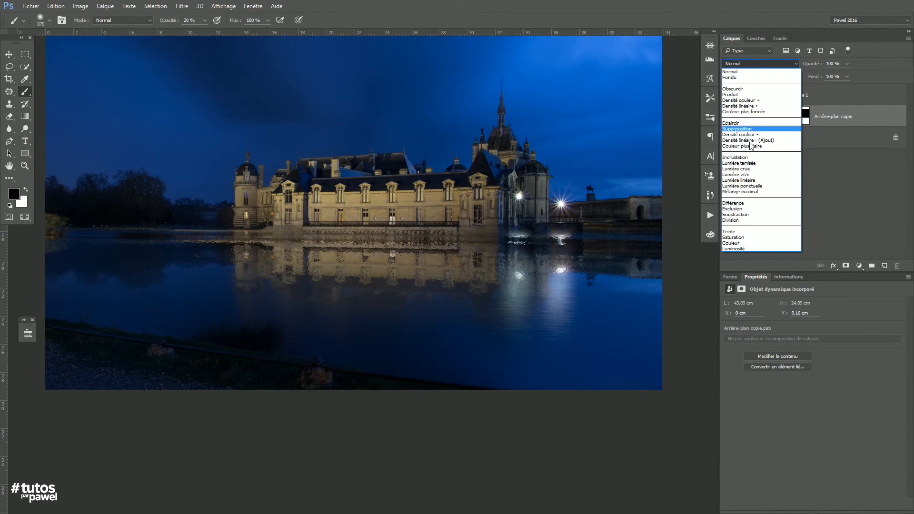
click(737, 163)
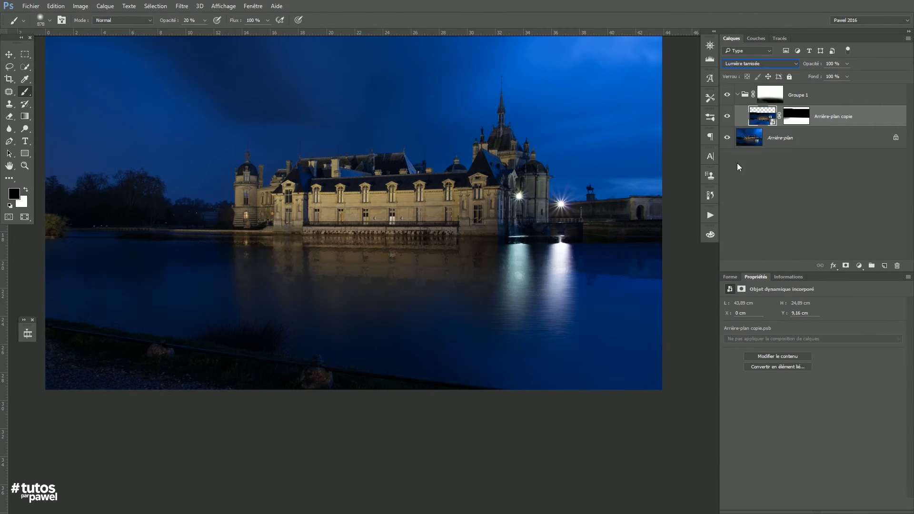
- Check the reflection without the Groupe 1 mask, re-enable and unlink that mask, and move it down to extend the visible reflection
shift+click(772, 98)
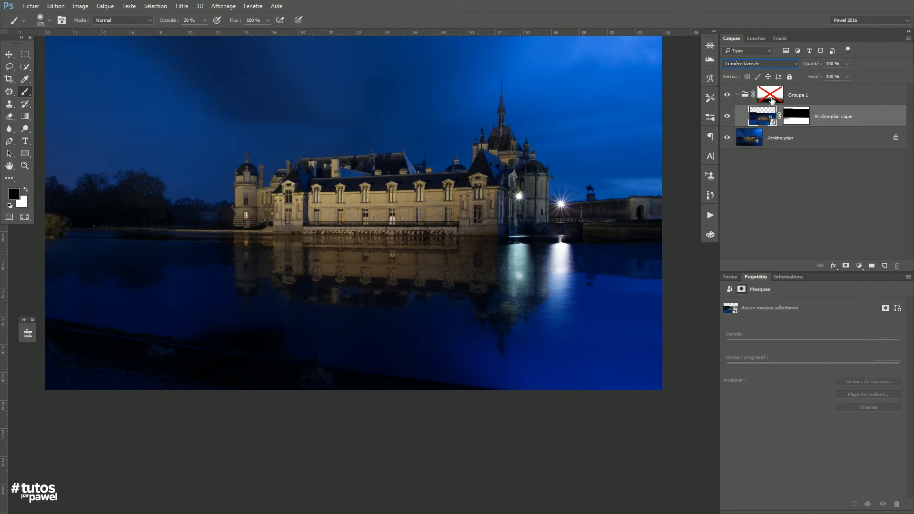
shift+click(770, 94)
click(769, 93)
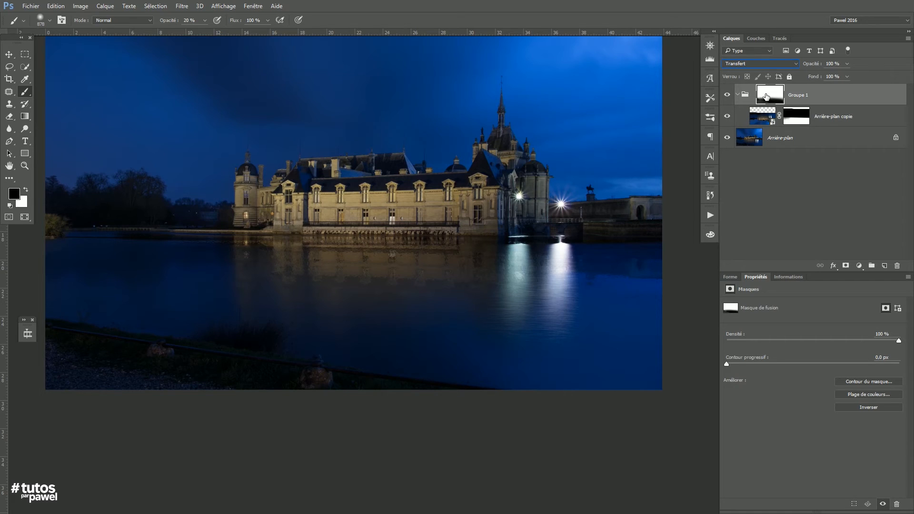
click(9, 55)
drag(459, 280, 459, 319)
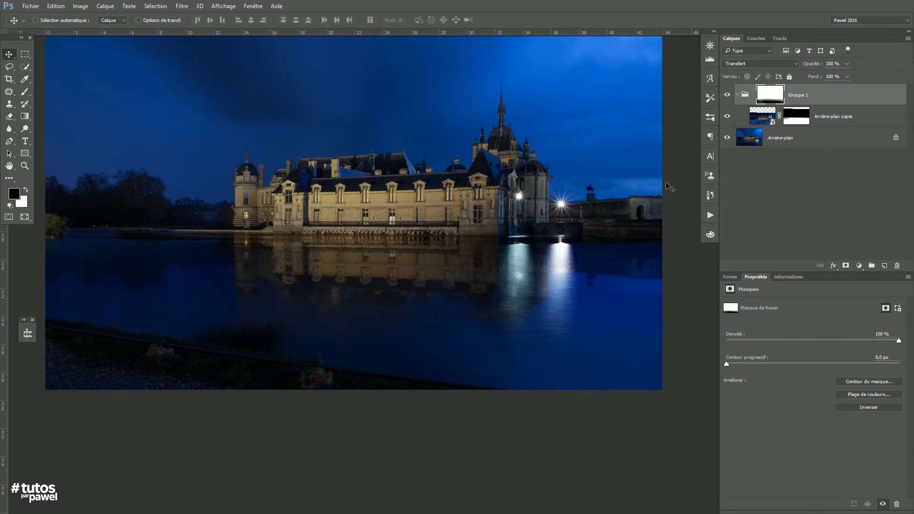
- Set the opacity of Arrière-plan copie to 70 % and compare the photo with and without Groupe 1
click(761, 122)
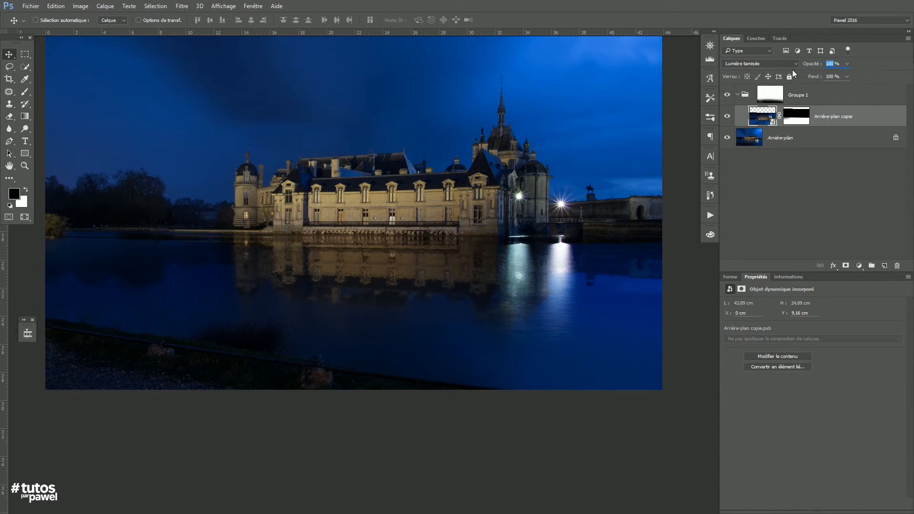
text(70)
key(Return)
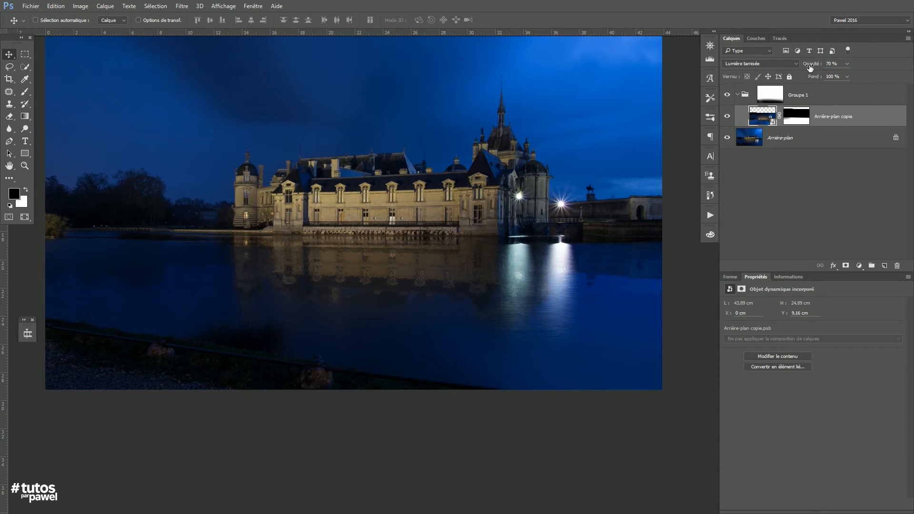
drag(806, 67, 804, 67)
click(727, 95)
click(727, 96)
- Paint black at 20 % brush opacity on the Groupe 1 mask to soften the reflection along the far shoreline and lower water
click(771, 96)
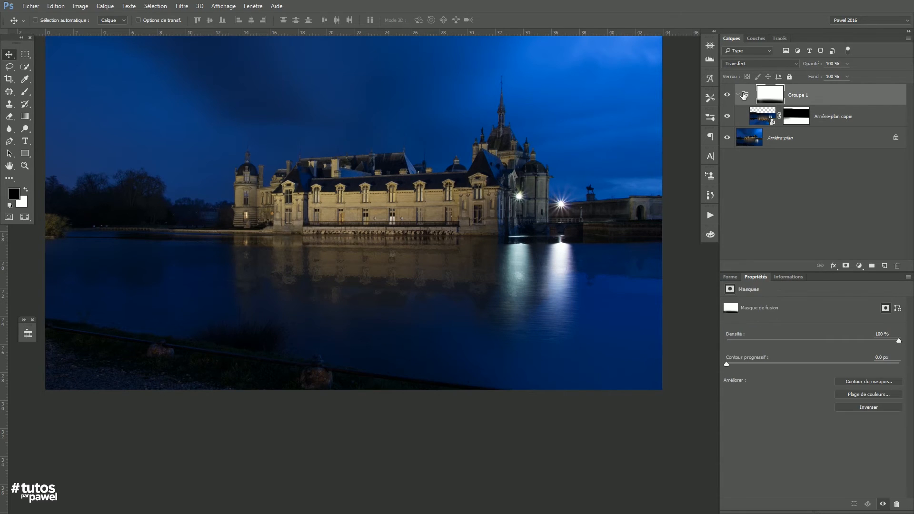
click(25, 91)
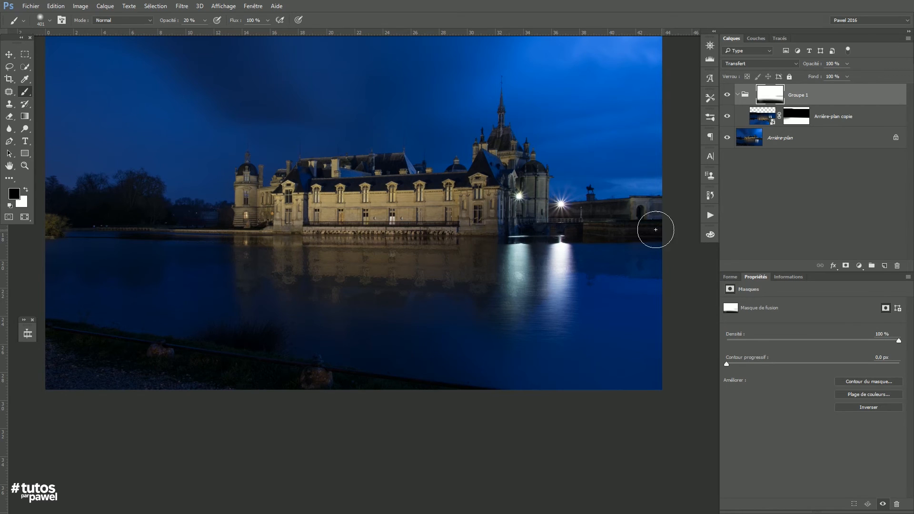
mouse_move(244, 210)
mouse_down()
mouse_move(184, 206)
mouse_move(76, 225)
mouse_up()
drag(256, 328, 293, 327)
- Examine the castle's reflection close up and within the whole image
ctrl+click(384, 268)
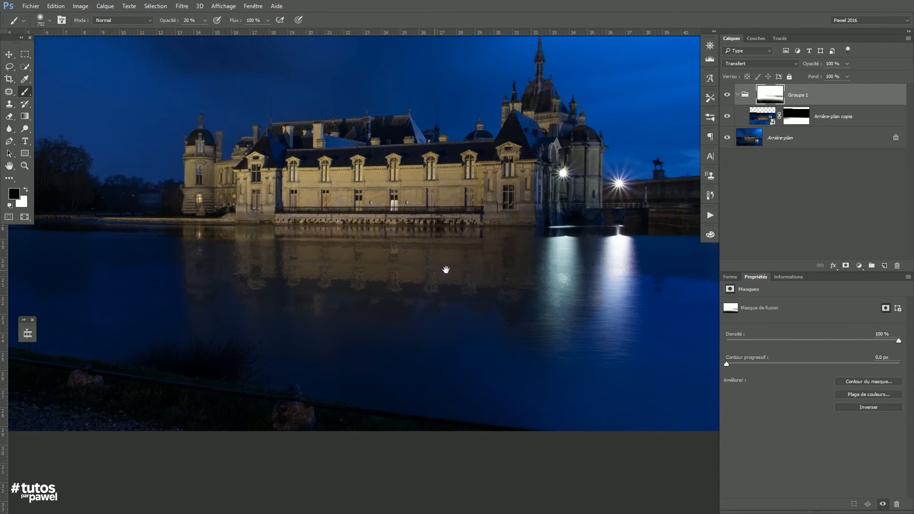
ctrl+alt+click(407, 259)
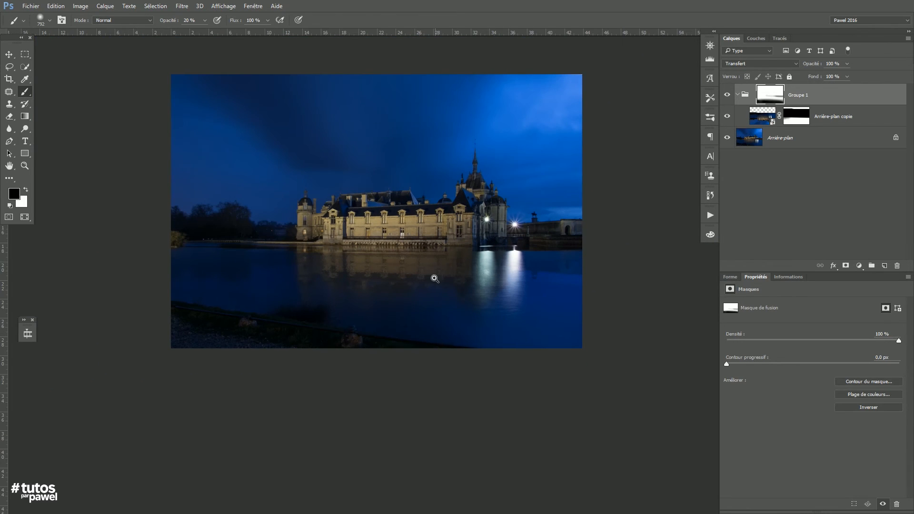
ctrl+click(422, 278)
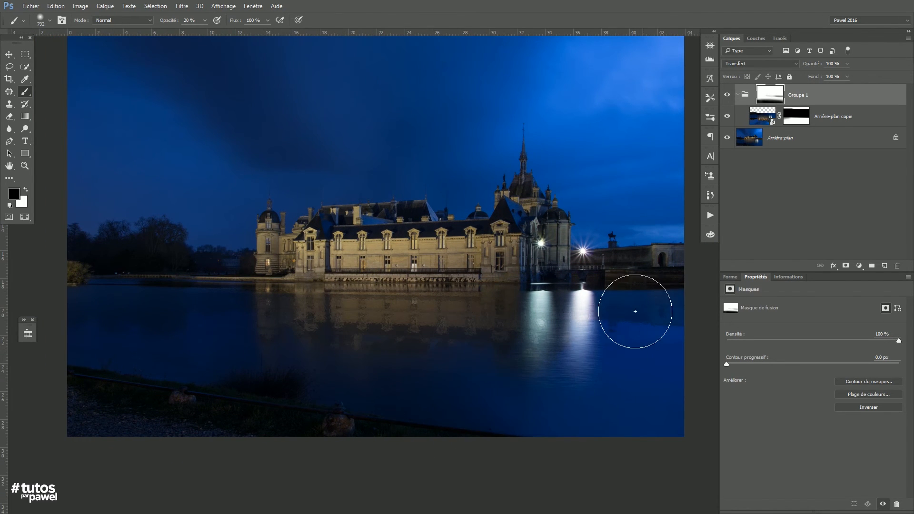
ctrl+alt+click(463, 319)
ctrl+click(454, 315)
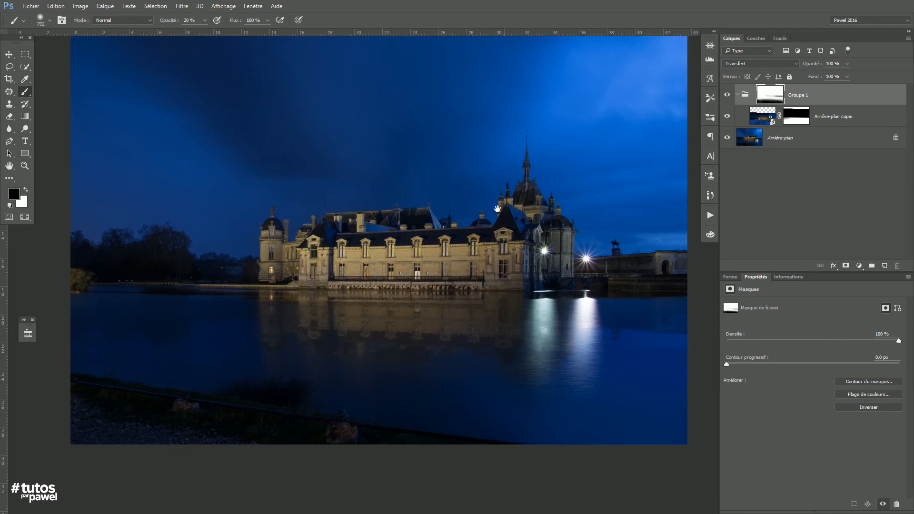
drag(507, 193, 488, 218)
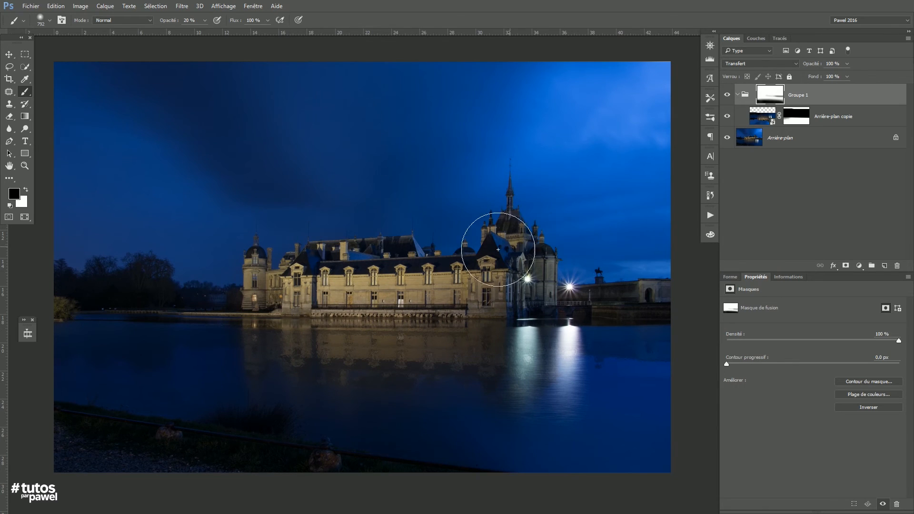
- Add a Courbes adjustment layer and place it above Groupe 1
click(859, 265)
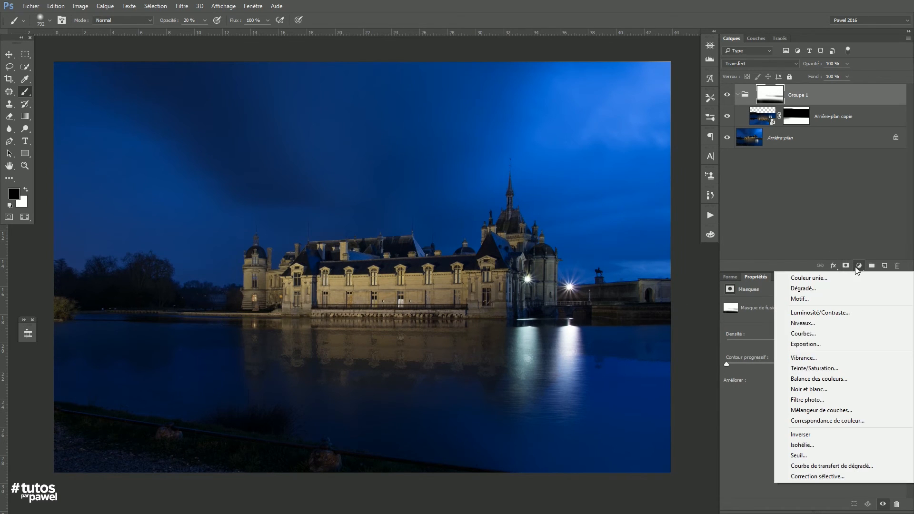
click(804, 334)
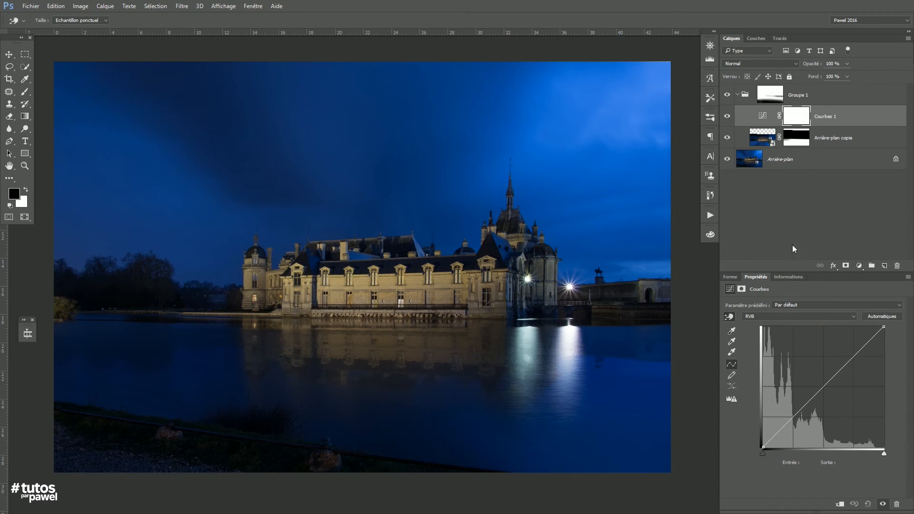
drag(763, 116, 763, 90)
- Shape a gentle S-curve on Courbes 1, raising the highlights and setting the shadow point to input 48, output 45
drag(826, 385, 847, 354)
drag(799, 406, 793, 421)
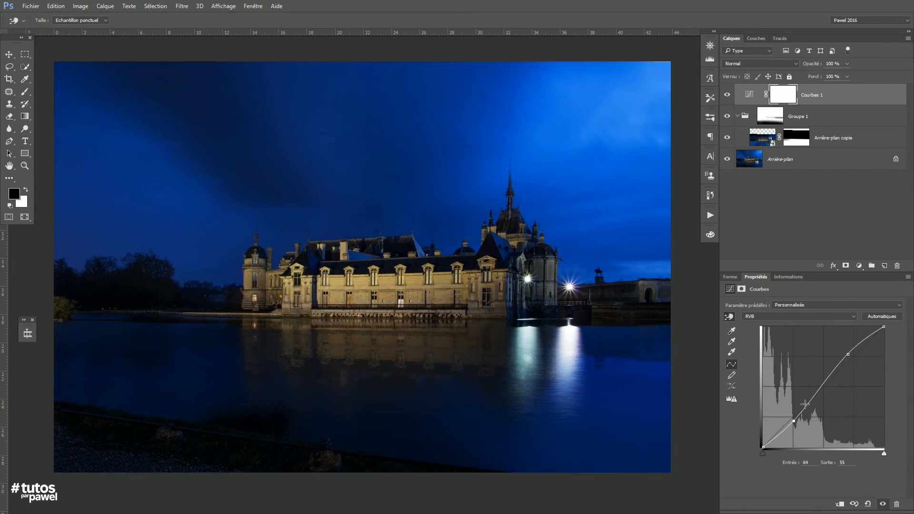
drag(848, 355, 849, 350)
drag(795, 420, 786, 426)
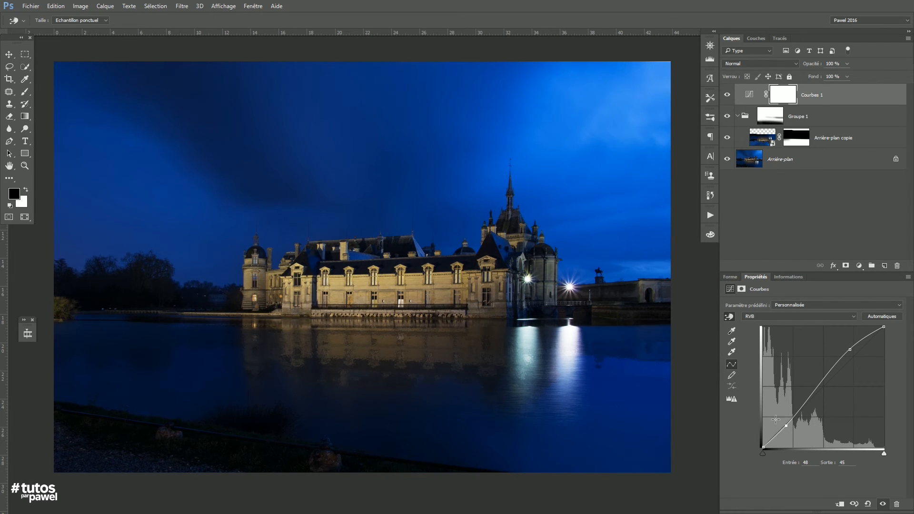
- Create a layer filled with 50% gris above Courbes 1 and set its blend mode to Lumière tamisée
click(8, 54)
click(828, 199)
click(750, 94)
click(884, 266)
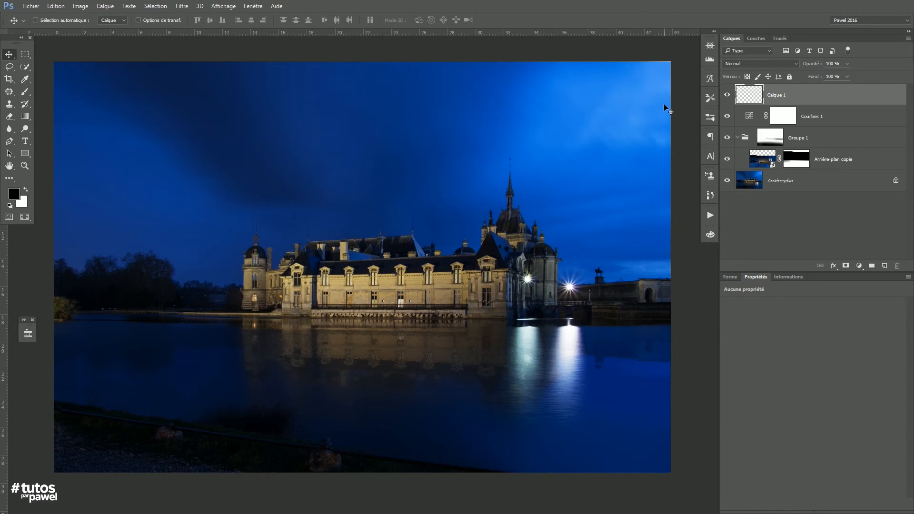
key(shift+F5)
click(439, 232)
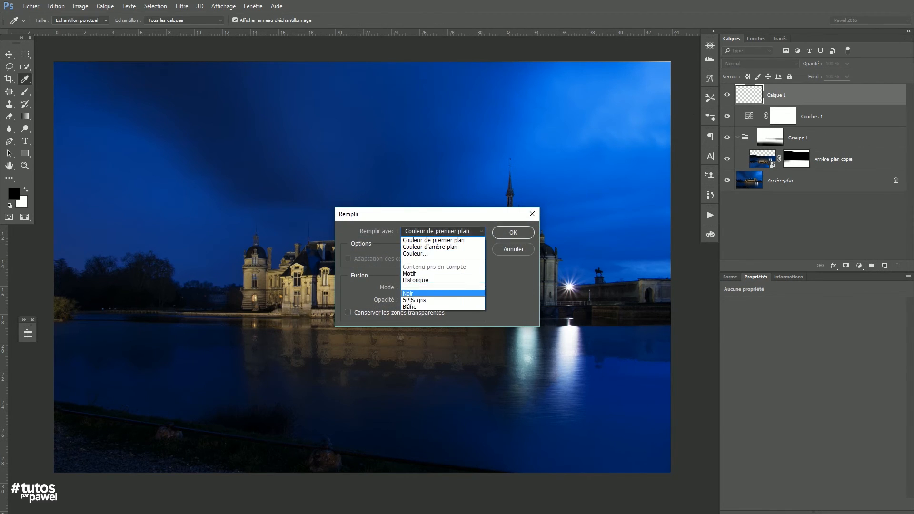
click(424, 303)
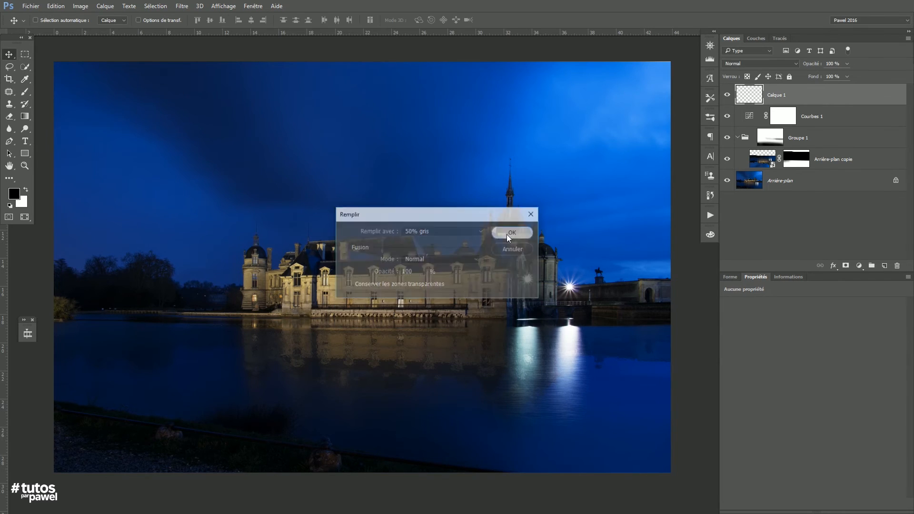
click(507, 234)
click(758, 64)
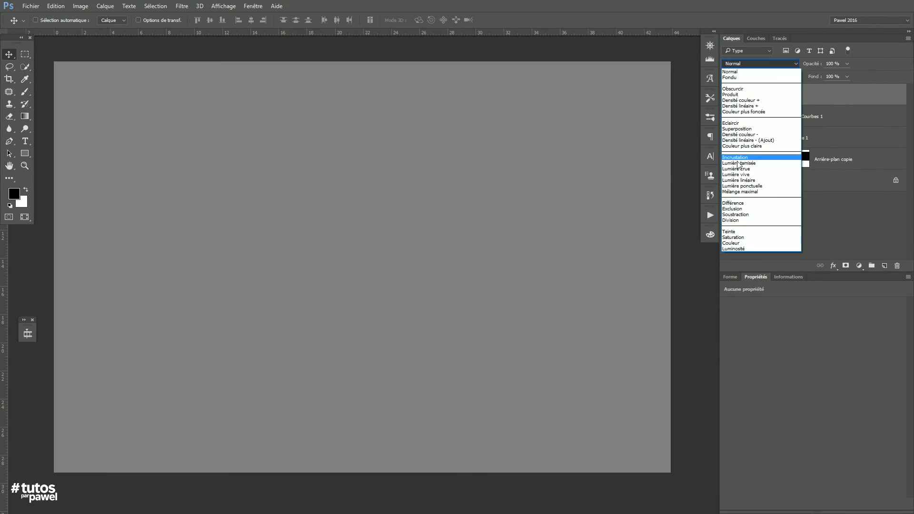
click(743, 164)
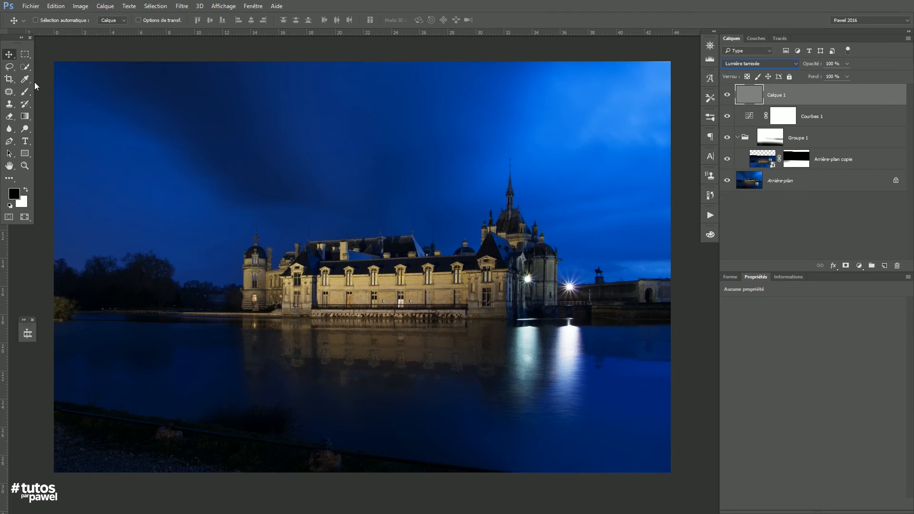
- Paint white at 5 % brush opacity on Calque 1 to lighten the castle facade and its reflection
click(26, 93)
key(x)
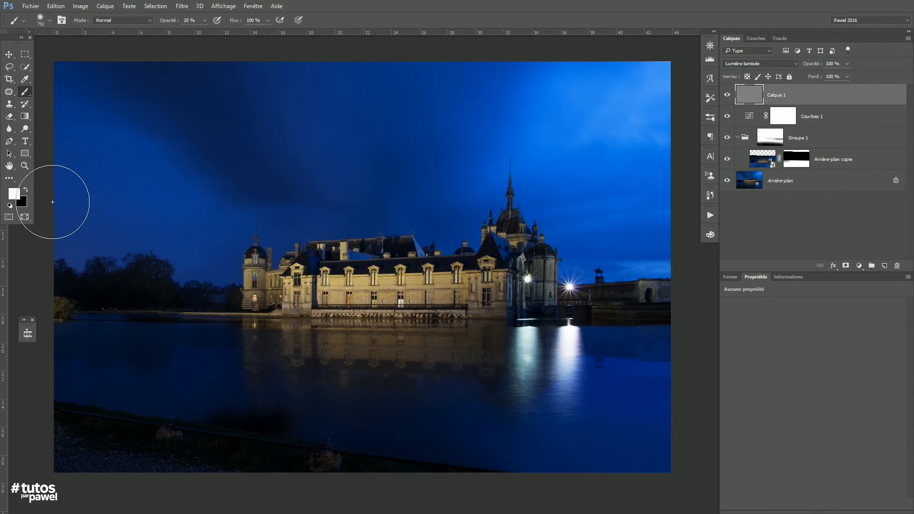
click(194, 18)
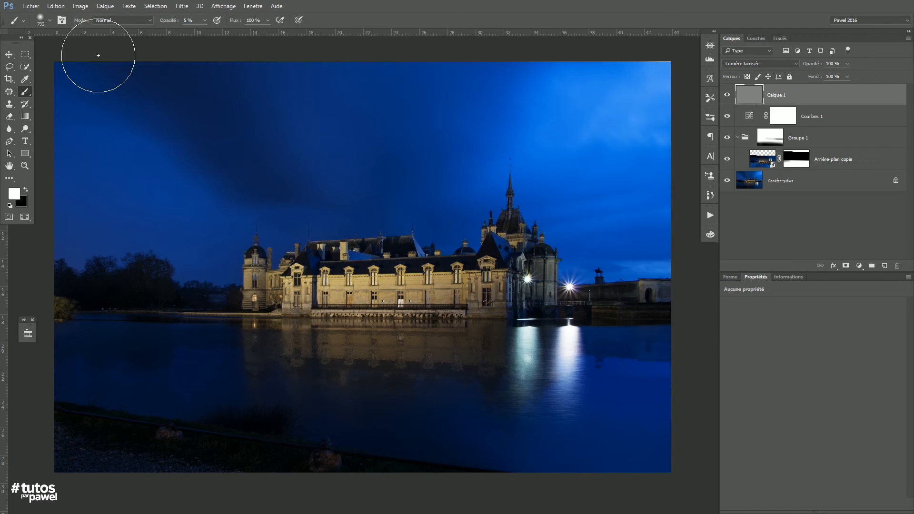
mouse_move(393, 301)
mouse_down()
mouse_move(367, 301)
mouse_move(382, 281)
mouse_move(360, 274)
mouse_up()
mouse_move(400, 347)
mouse_down()
mouse_move(388, 372)
mouse_move(310, 328)
mouse_up()
drag(309, 336, 305, 333)
drag(242, 282, 270, 280)
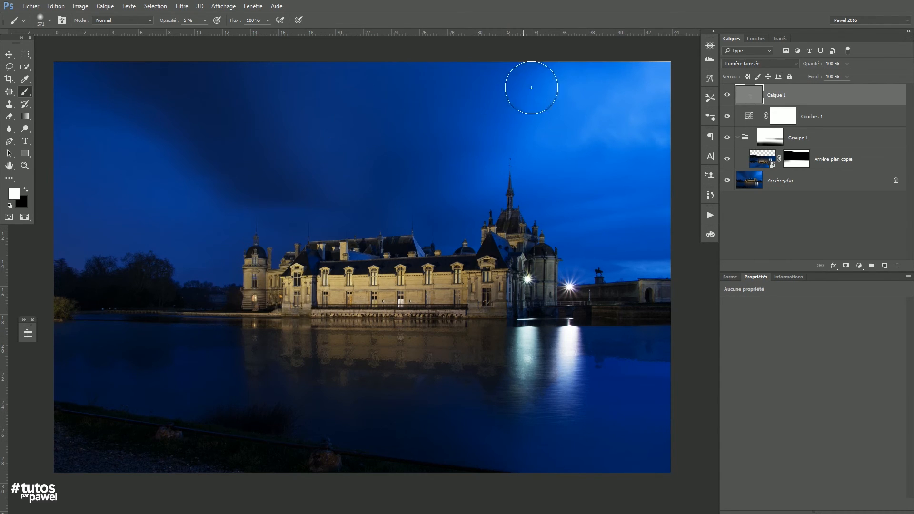
- Lighten the sky to the right of the spire on Calque 1 and compare the image with and without this layer
mouse_move(558, 139)
mouse_down()
mouse_move(672, 91)
mouse_move(561, 228)
mouse_move(655, 269)
mouse_move(649, 261)
mouse_move(678, 265)
mouse_move(591, 282)
mouse_up()
click(727, 95)
click(727, 95)
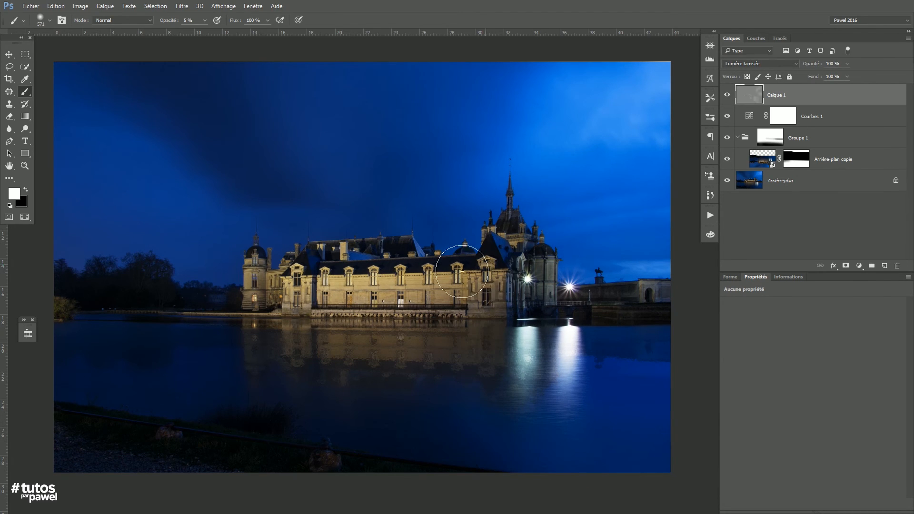
- Brighten the castle's towers, roofs and left wing on Calque 1 using a smaller white brush at 21 % opacity
alt+right_click(516, 281)
mouse_move(532, 262)
mouse_down()
mouse_move(541, 292)
mouse_move(545, 271)
mouse_move(540, 311)
mouse_move(539, 266)
mouse_up()
alt+right_click(519, 238)
drag(174, 21, 177, 21)
mouse_move(532, 241)
mouse_down()
mouse_move(495, 229)
mouse_move(529, 240)
mouse_up()
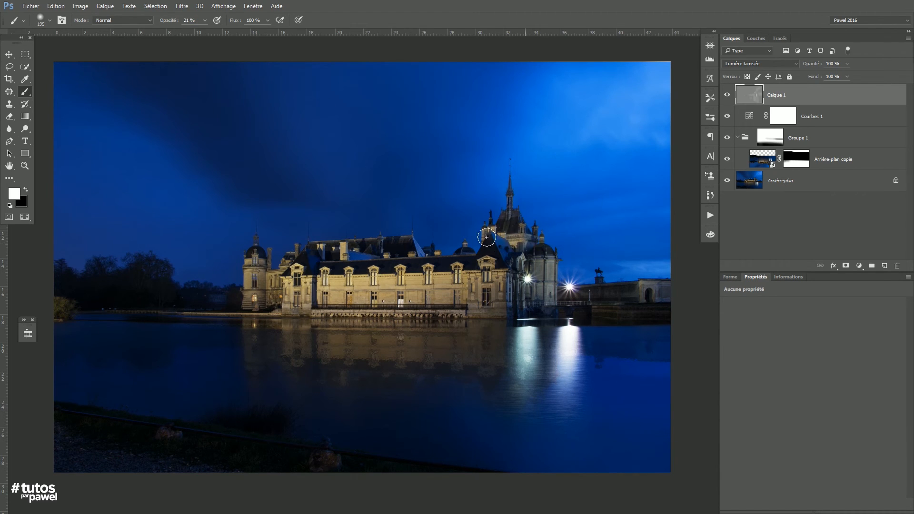
drag(388, 255, 342, 253)
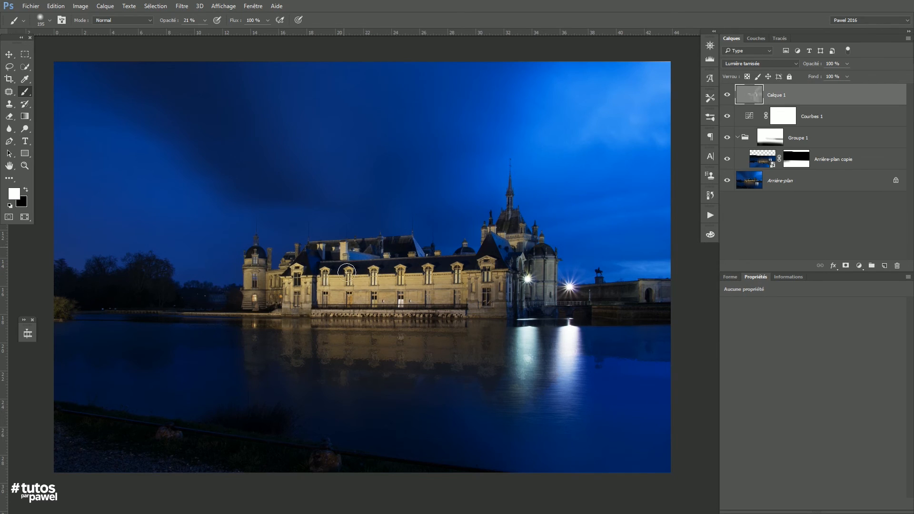
mouse_move(285, 273)
mouse_down()
mouse_move(289, 310)
mouse_move(302, 273)
mouse_move(263, 283)
mouse_move(272, 292)
mouse_move(275, 278)
mouse_move(257, 272)
mouse_move(254, 306)
mouse_move(253, 264)
mouse_up()
- Paint white on Calque 1 over the left part of the castle's reflection and along the base of its walls
alt+right_click(273, 327)
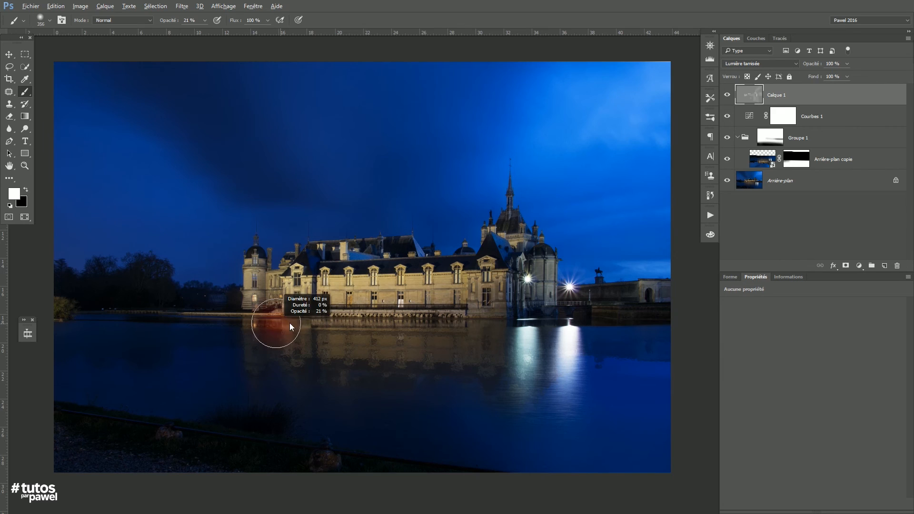
mouse_move(249, 332)
mouse_down()
mouse_move(255, 395)
mouse_move(267, 366)
mouse_move(320, 333)
mouse_move(366, 335)
mouse_up()
alt+right_click(259, 328)
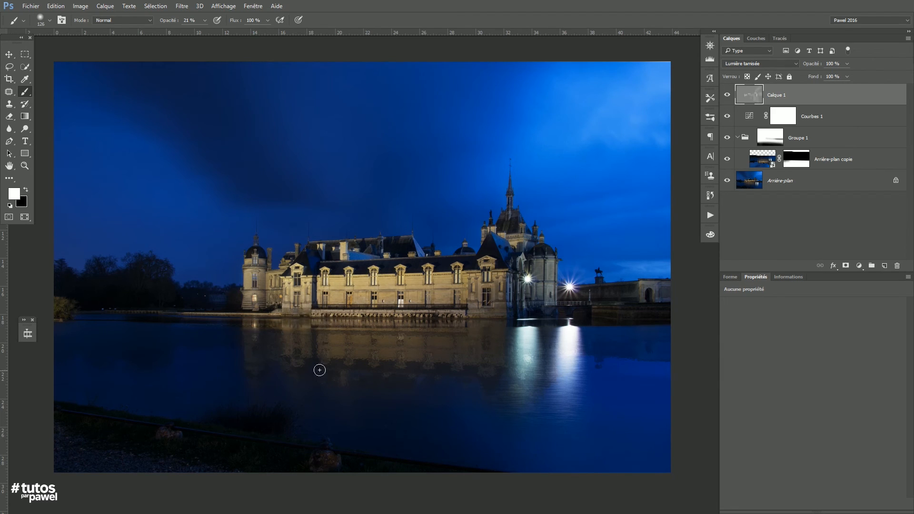
mouse_move(299, 316)
mouse_down()
mouse_move(419, 315)
mouse_move(405, 314)
mouse_up()
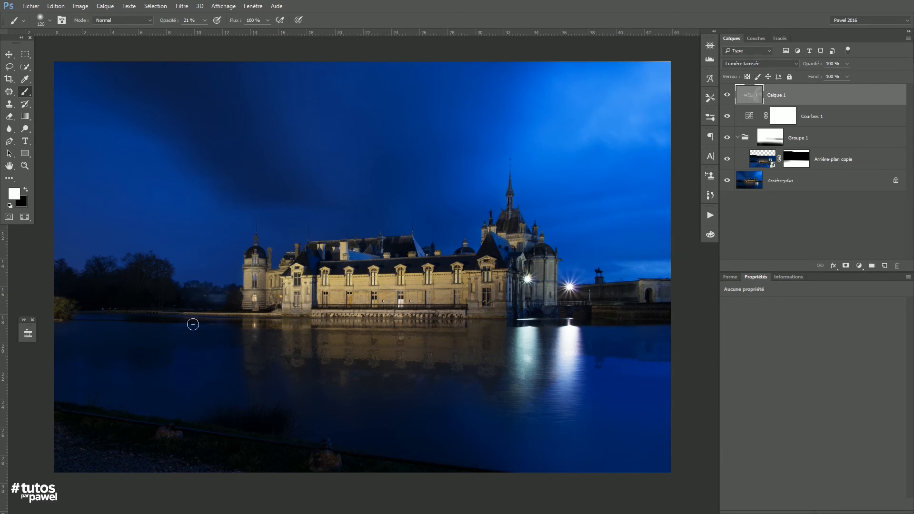
- Lighten the sky to the left of and above the castle with large white strokes on Calque 1
alt+right_click(187, 267)
mouse_move(200, 220)
mouse_down()
mouse_move(173, 218)
mouse_move(18, 140)
mouse_up()
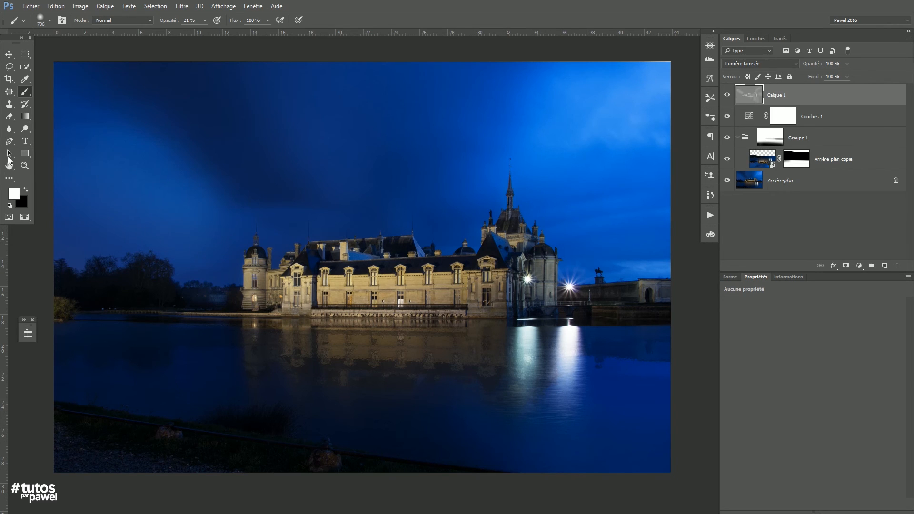
drag(351, 208, 275, 95)
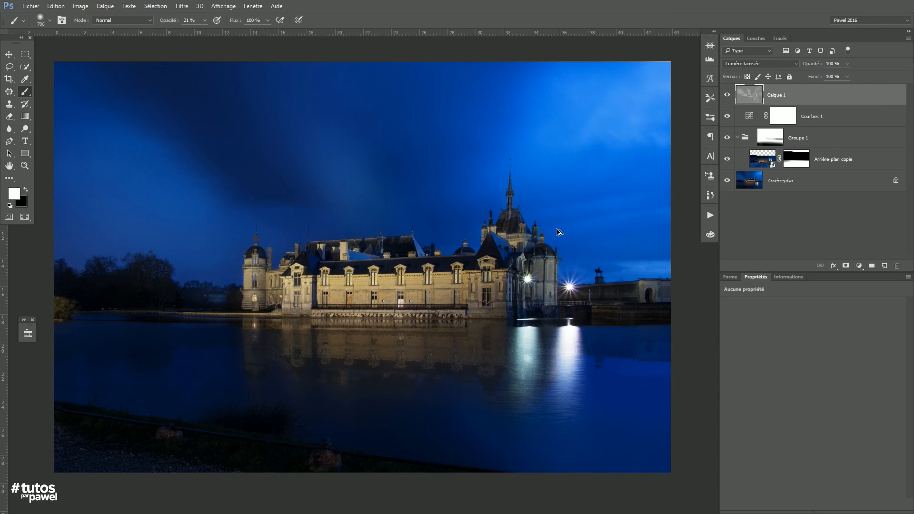
alt+right_click(295, 222)
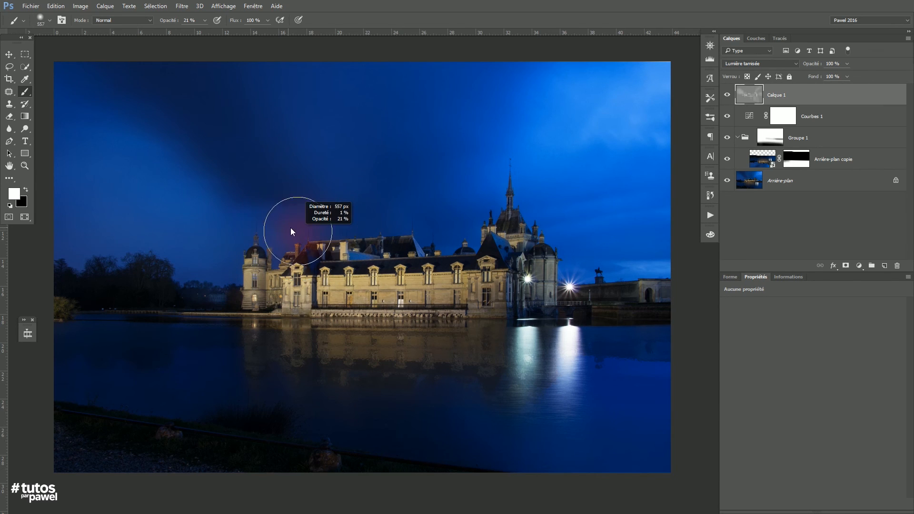
- Create a second 50% gris layer above Calque 1 and set its blend mode to Lumière tamisée
click(885, 266)
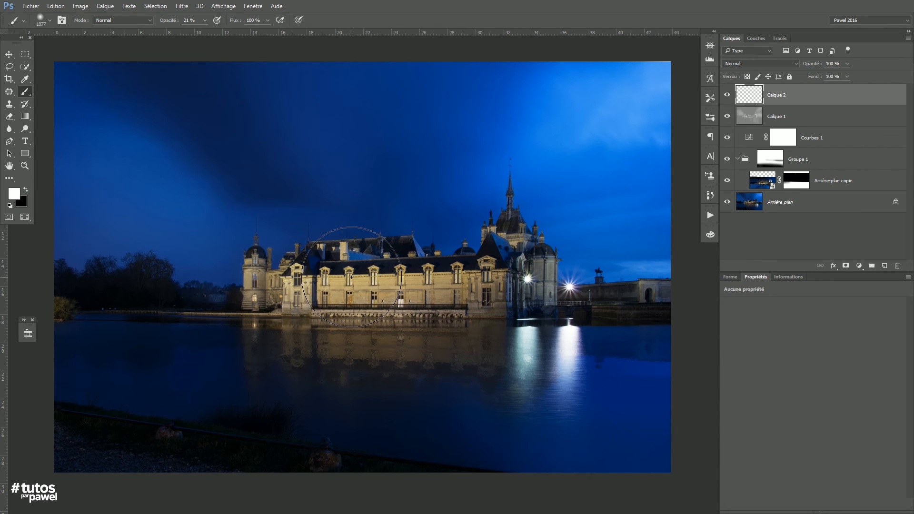
key(shift+F5)
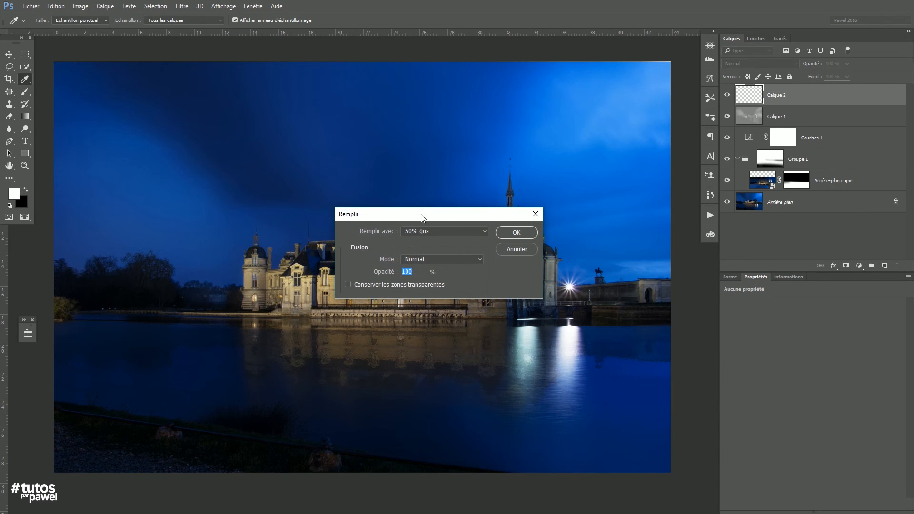
click(512, 235)
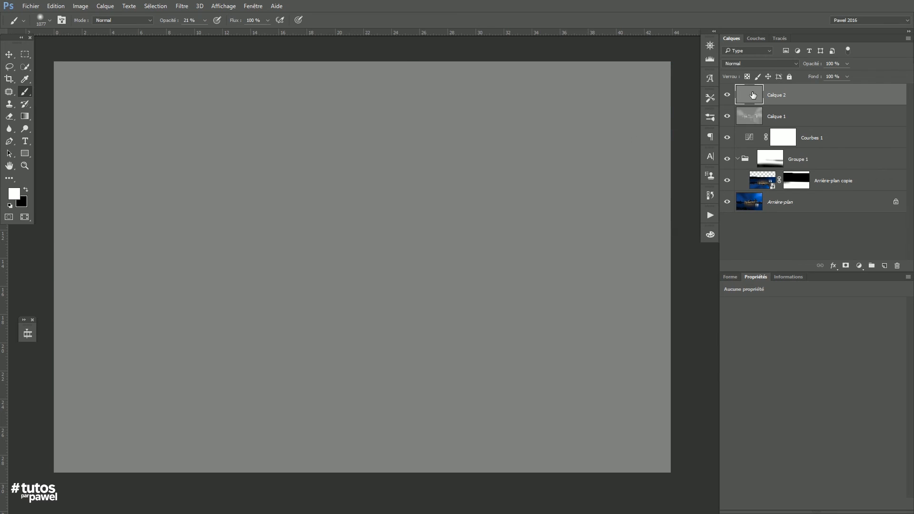
click(741, 63)
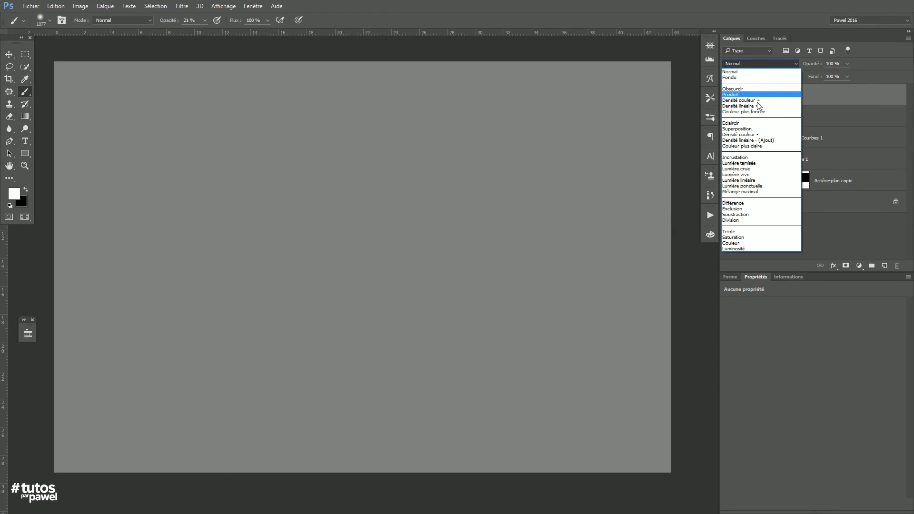
click(744, 163)
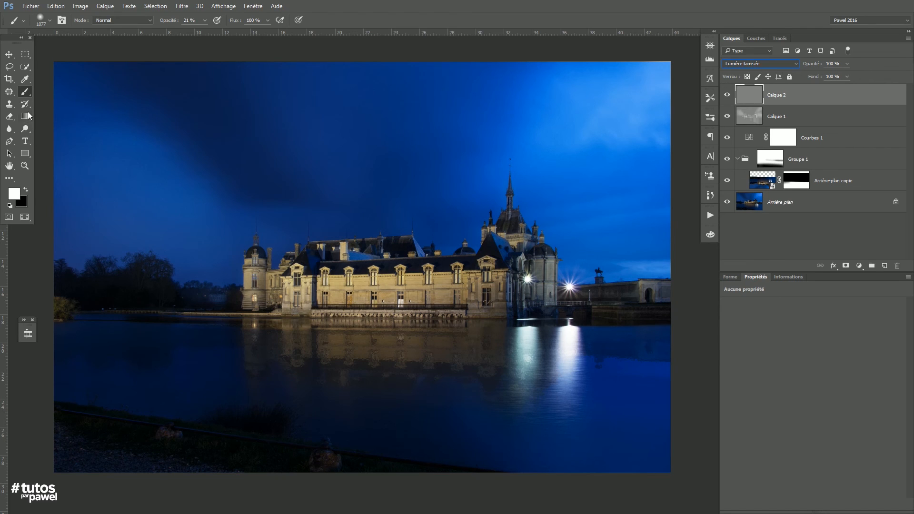
- Darken parts of the sky and water on Calque 2 using a large black brush at 5 % opacity
click(10, 206)
drag(348, 230, 312, 230)
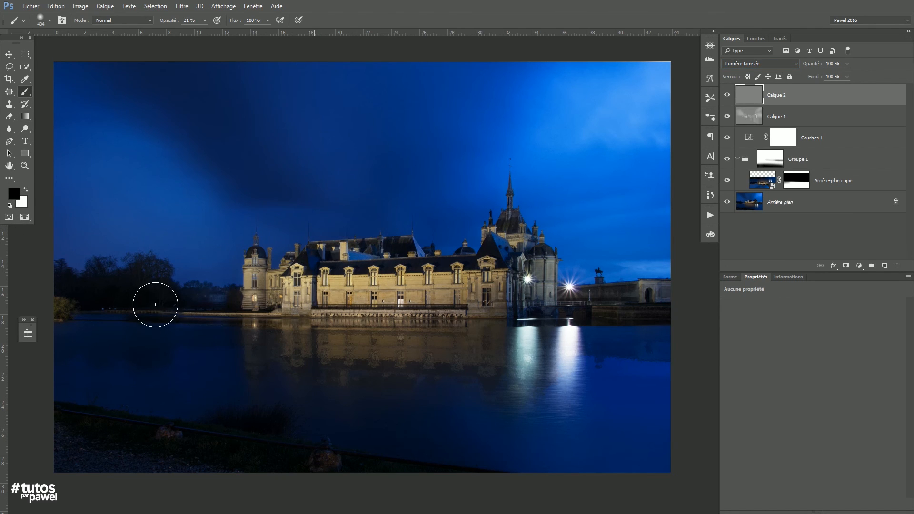
click(191, 20)
text(5)
key(Return)
drag(328, 212, 395, 210)
mouse_move(326, 152)
mouse_down()
mouse_move(263, 157)
mouse_move(88, 72)
mouse_move(465, 185)
mouse_move(283, 84)
mouse_up()
mouse_move(575, 309)
mouse_down()
mouse_move(525, 307)
mouse_move(524, 317)
mouse_up()
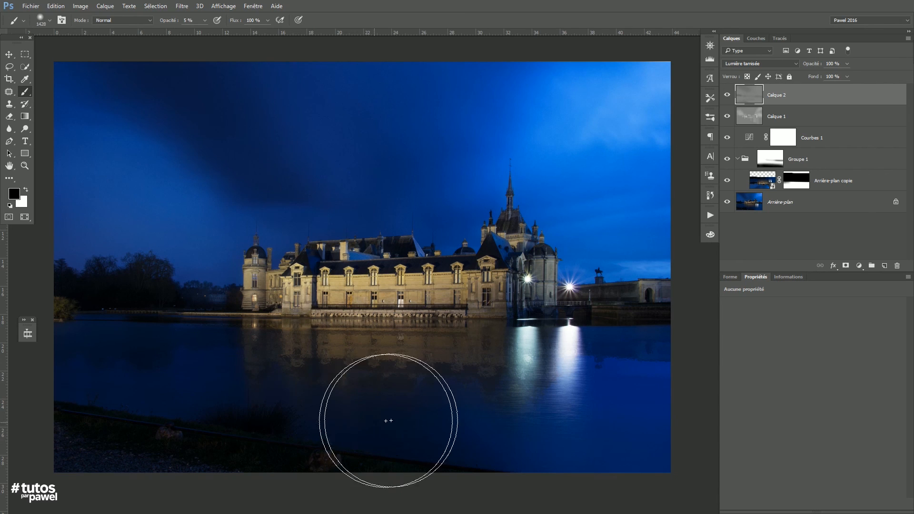
- Darken the band along the castle's façade and left shoreline on Calque 2 with a smaller black brush
alt+right_click(413, 279)
drag(406, 286, 62, 297)
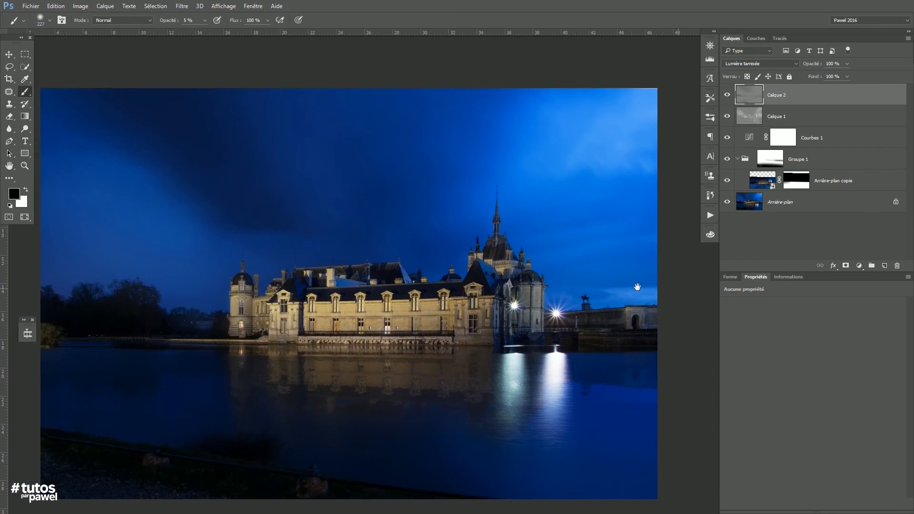
drag(637, 286, 675, 287)
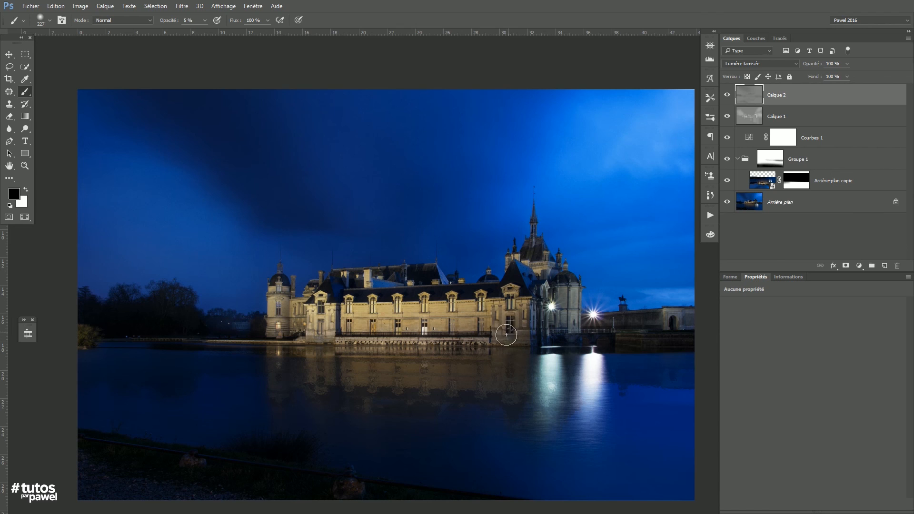
alt+drag(461, 327, 429, 330)
- Group Calque 1 with Calque 2, and compare the photo with and without this group
shift+click(795, 119)
click(872, 265)
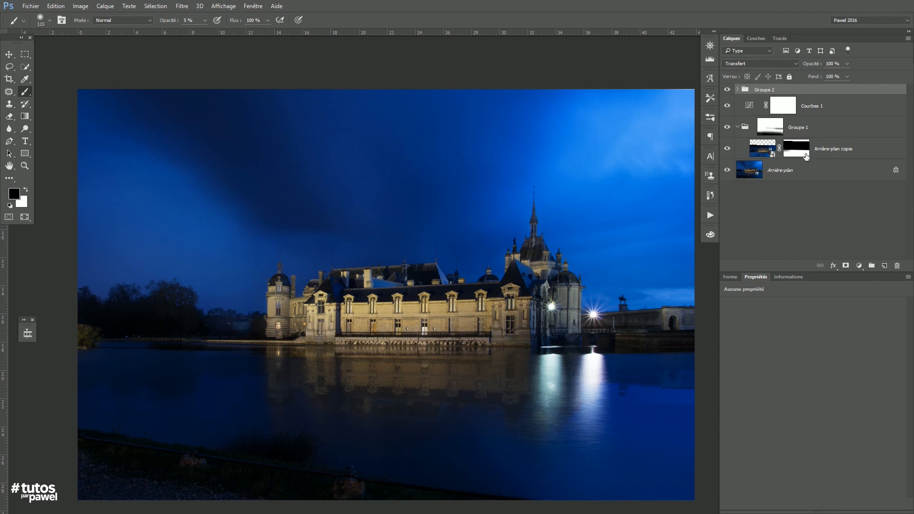
click(727, 89)
click(727, 89)
click(727, 90)
click(727, 90)
- Hide Groupe 1 and add a Luminosité/Contraste adjustment layer on top with Luminosité 18 and Contraste 30
click(727, 128)
click(859, 265)
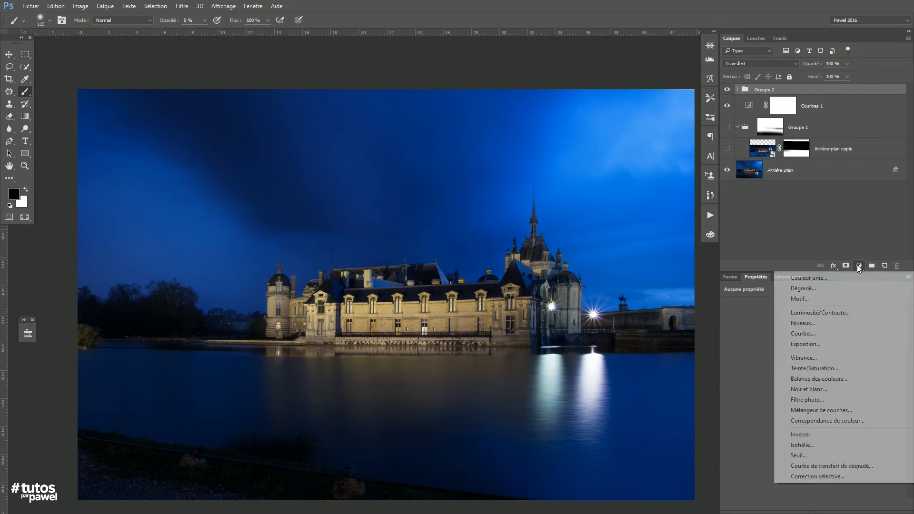
click(804, 313)
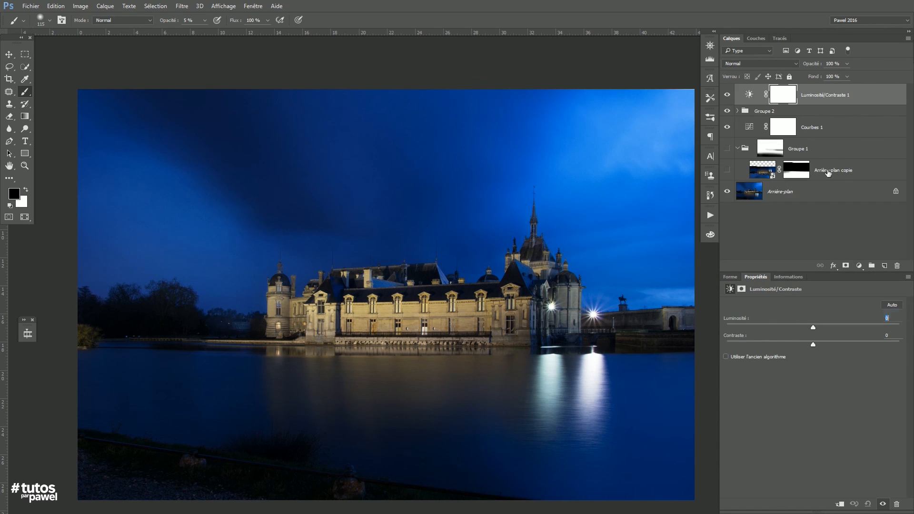
drag(839, 348, 822, 330)
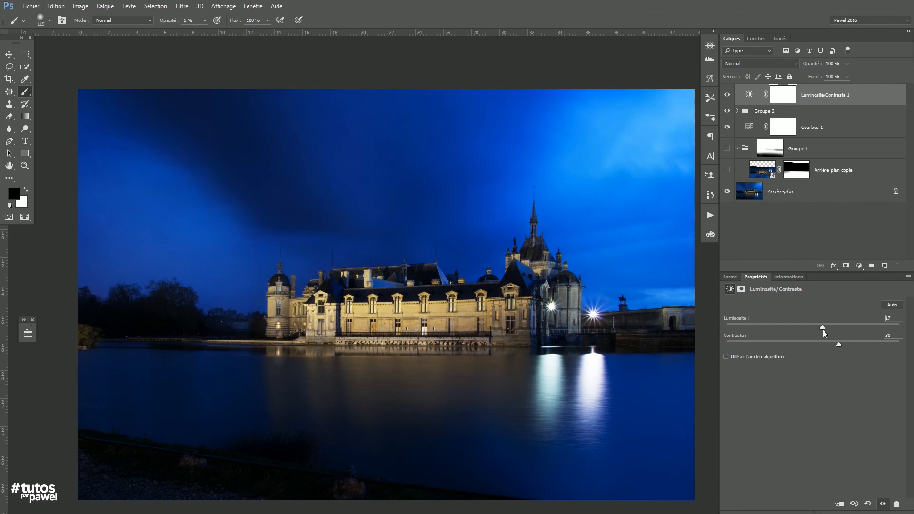
- Show Groupe 1 again and examine the castle's reflection in the water up close
scroll(488, 336, down, 1)
drag(486, 326, 444, 303)
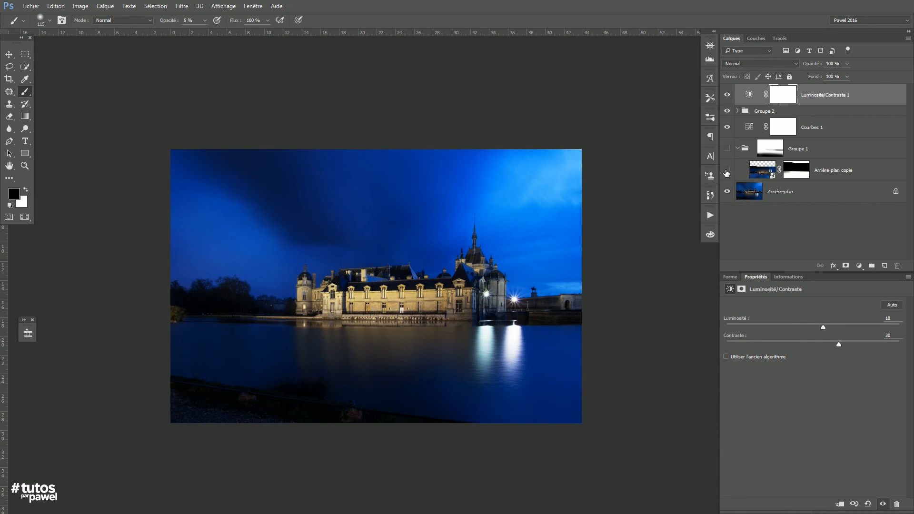
click(727, 149)
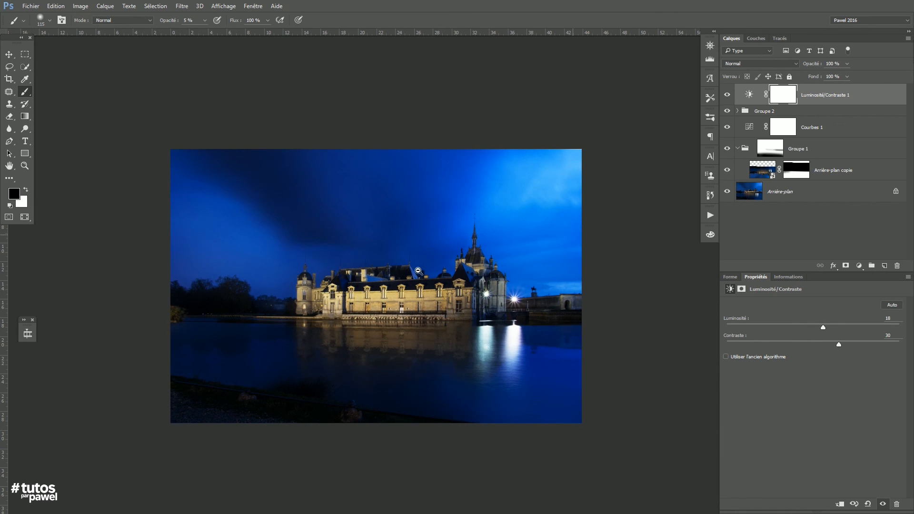
scroll(419, 264, down, 1)
scroll(417, 286, up, 3)
drag(438, 353, 492, 358)
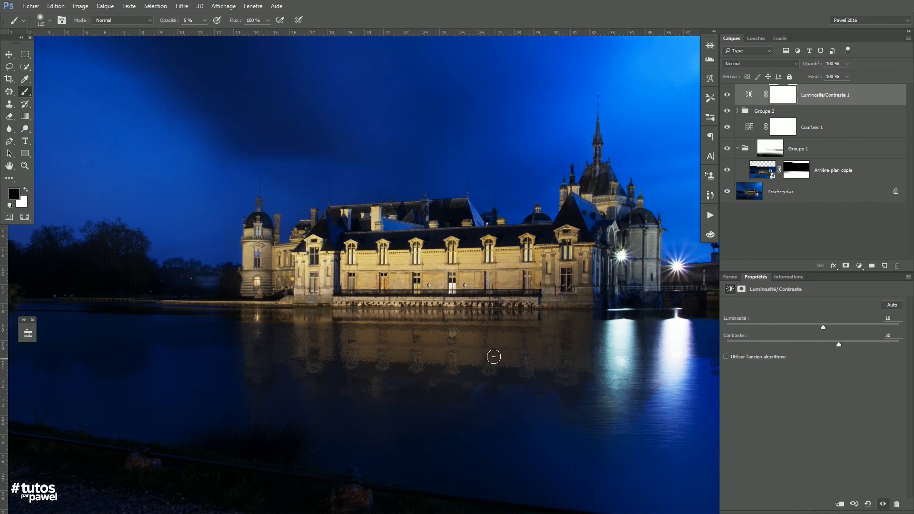
- Set the opacity of the Arrière-plan copie layer inside Groupe 1 to 59 %
click(746, 149)
click(737, 149)
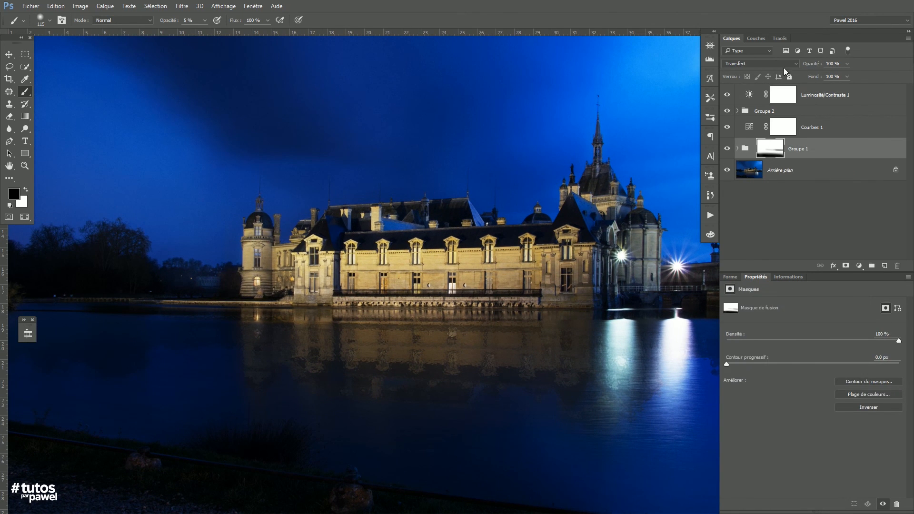
click(738, 149)
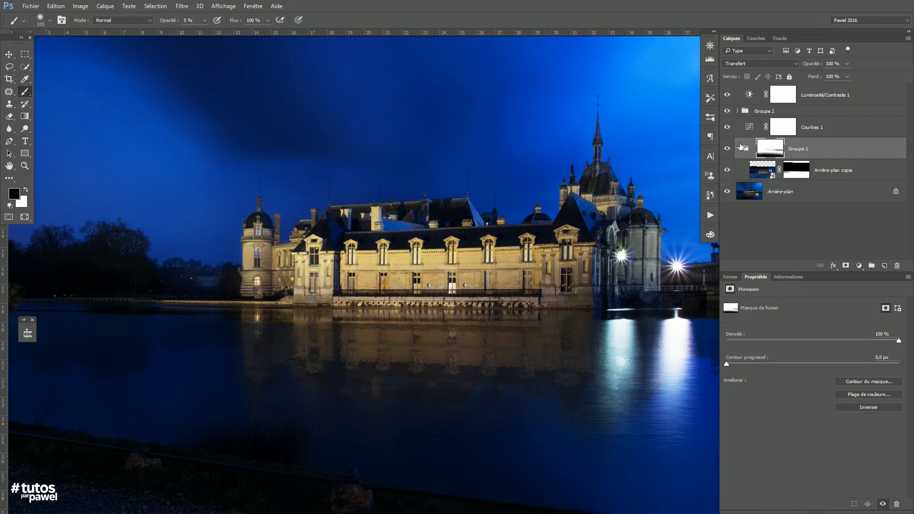
click(738, 111)
click(738, 111)
click(744, 149)
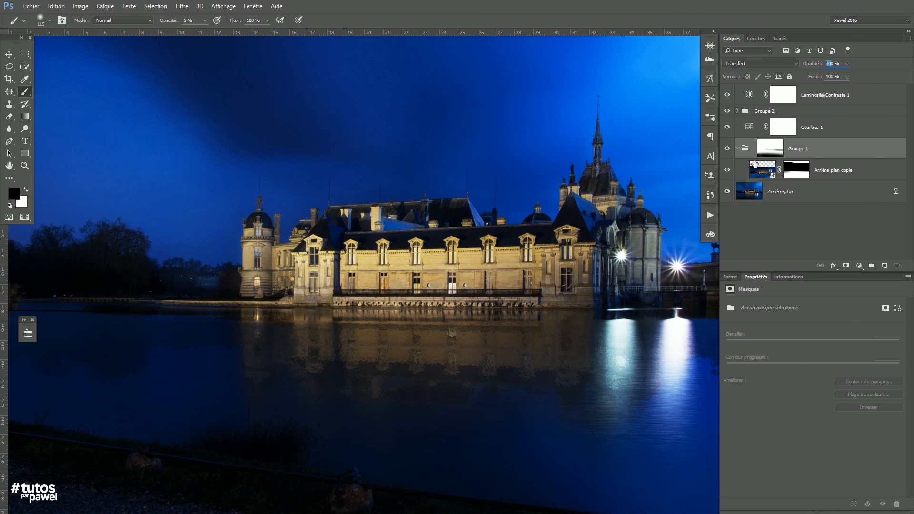
click(757, 170)
drag(813, 65, 800, 62)
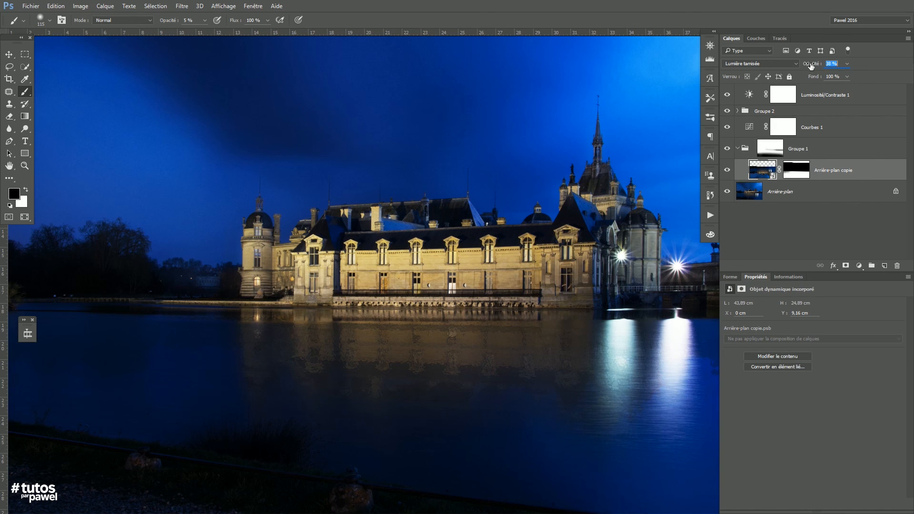
drag(809, 67, 814, 65)
- Paint black at 5 % opacity on the Arrière-plan copie mask along the waterline and over the lower reflection, enlarging the brush for the water
click(796, 170)
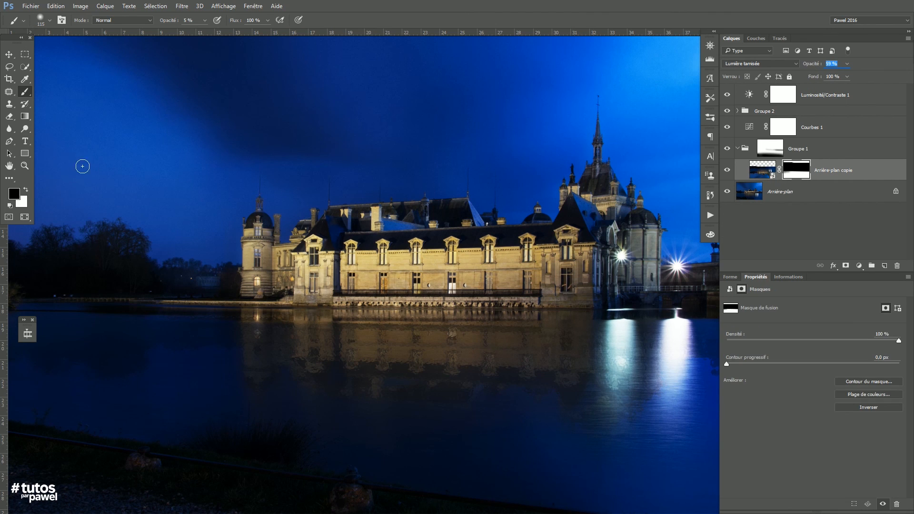
drag(266, 306, 347, 307)
mouse_move(589, 429)
mouse_down()
mouse_move(371, 424)
mouse_move(248, 446)
mouse_move(571, 449)
mouse_move(384, 428)
mouse_move(248, 462)
mouse_move(601, 441)
mouse_move(335, 424)
mouse_move(203, 462)
mouse_move(494, 435)
mouse_move(150, 453)
mouse_move(477, 416)
mouse_move(193, 418)
mouse_move(423, 399)
mouse_move(374, 384)
mouse_up()
drag(429, 333, 429, 333)
mouse_move(575, 421)
mouse_down()
mouse_move(425, 473)
mouse_move(659, 479)
mouse_move(204, 489)
mouse_up()
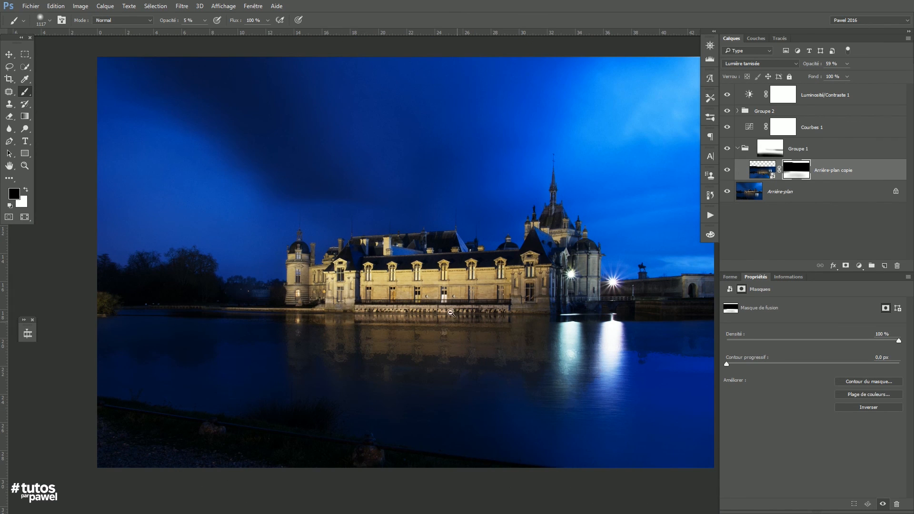
alt+click(447, 290)
drag(532, 323, 473, 319)
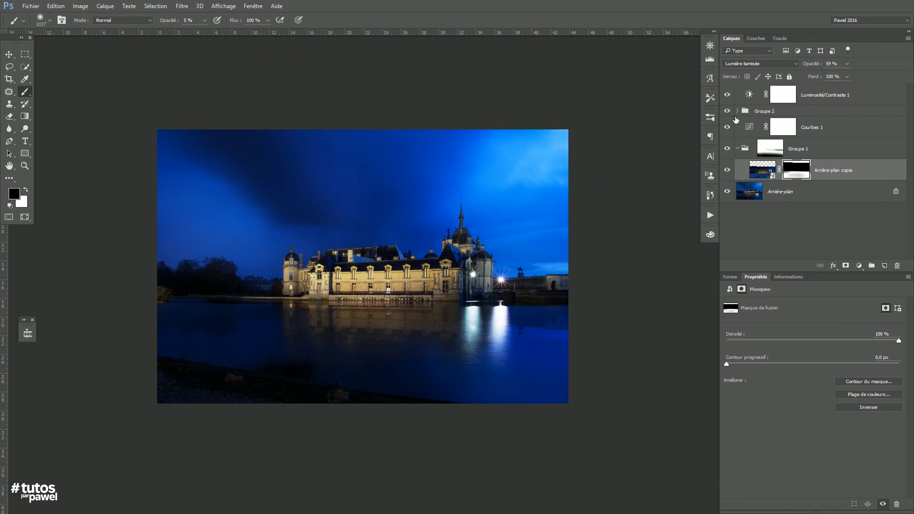
- Group all layers from Luminosité/Contraste 1 down to Arrière-plan copie, leaving only Arrière-plan outside the group
click(818, 96)
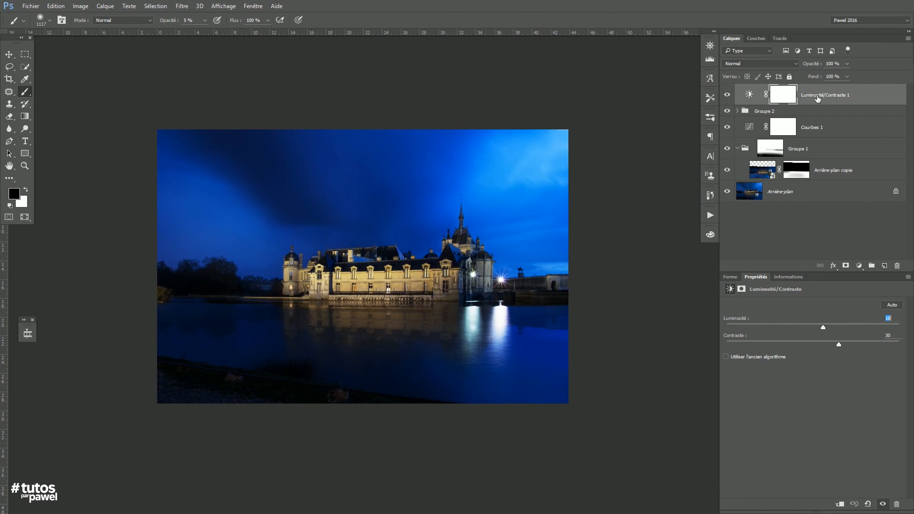
shift+click(834, 175)
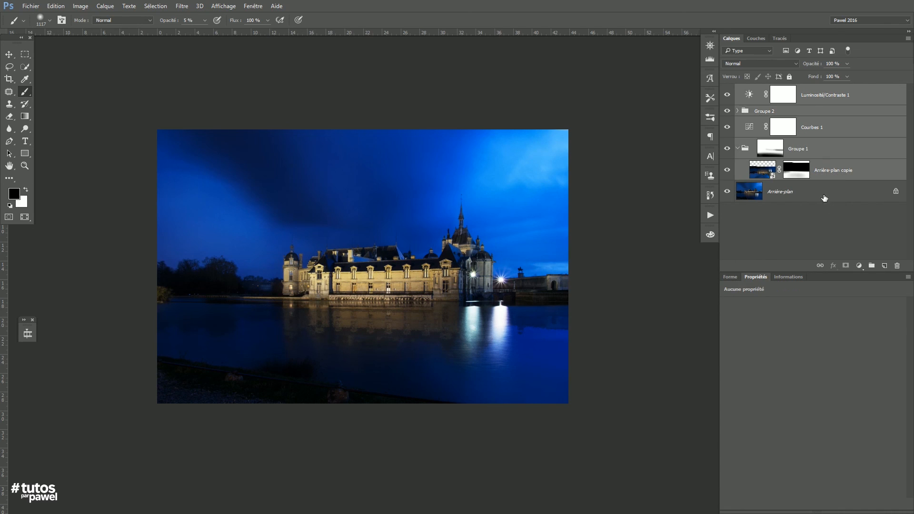
click(812, 95)
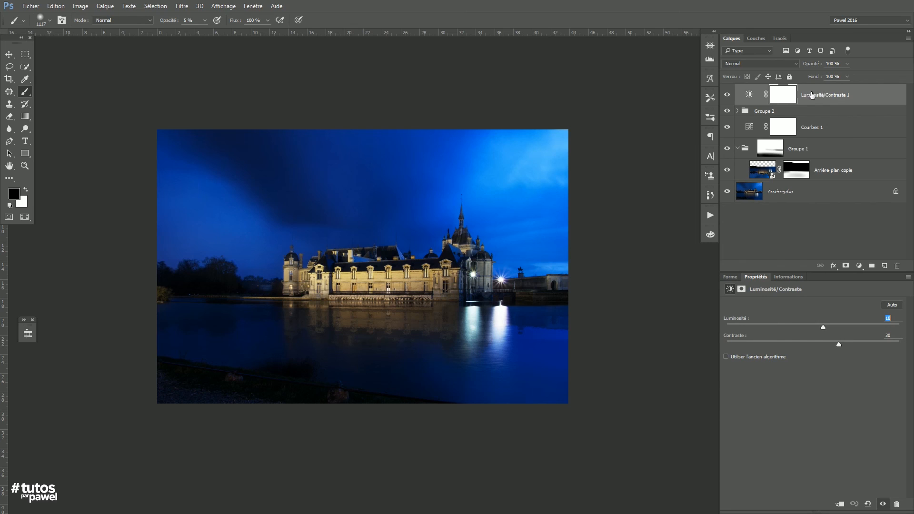
shift+click(833, 175)
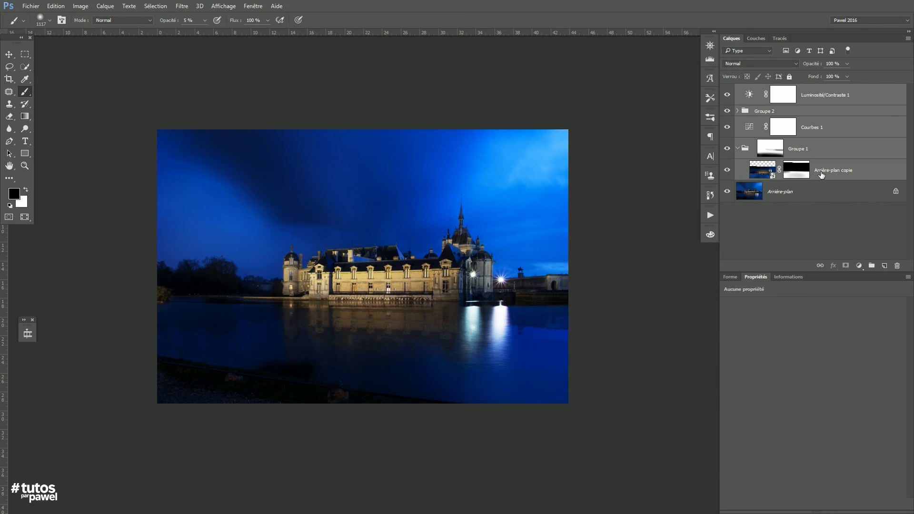
click(872, 268)
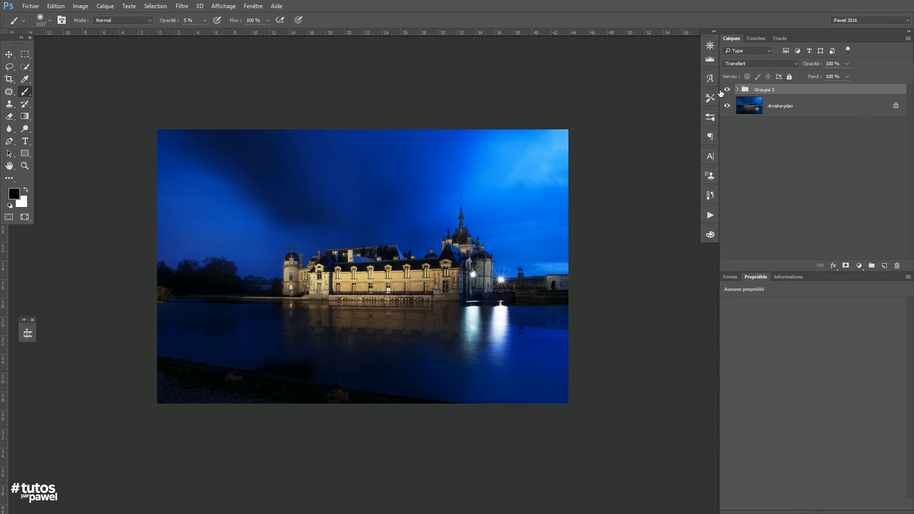
- Compare the original photo with the retouched version by hiding and showing the group that holds all the edits
scroll(401, 291, up, 1)
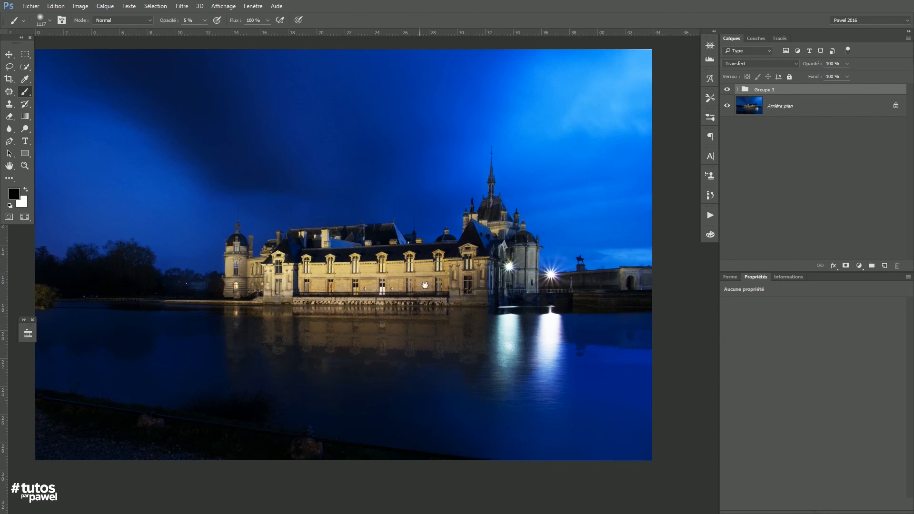
click(727, 90)
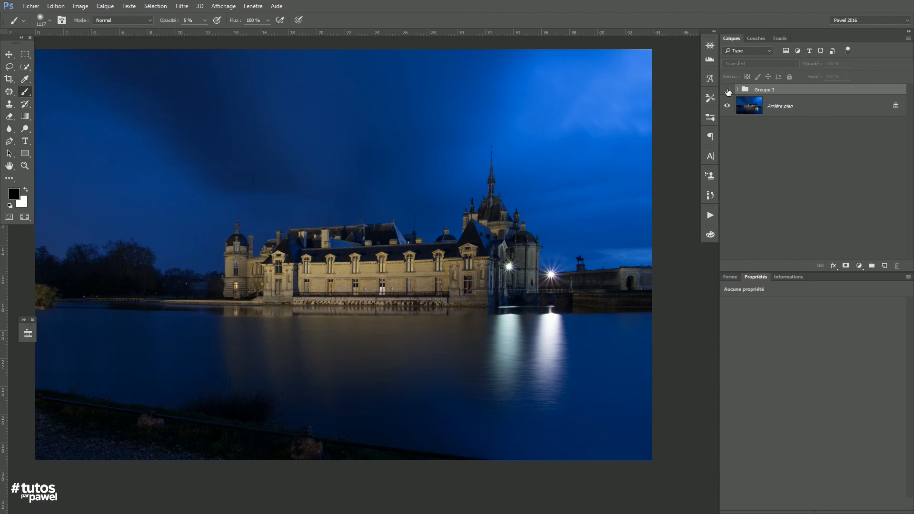
click(727, 91)
drag(504, 235, 534, 246)
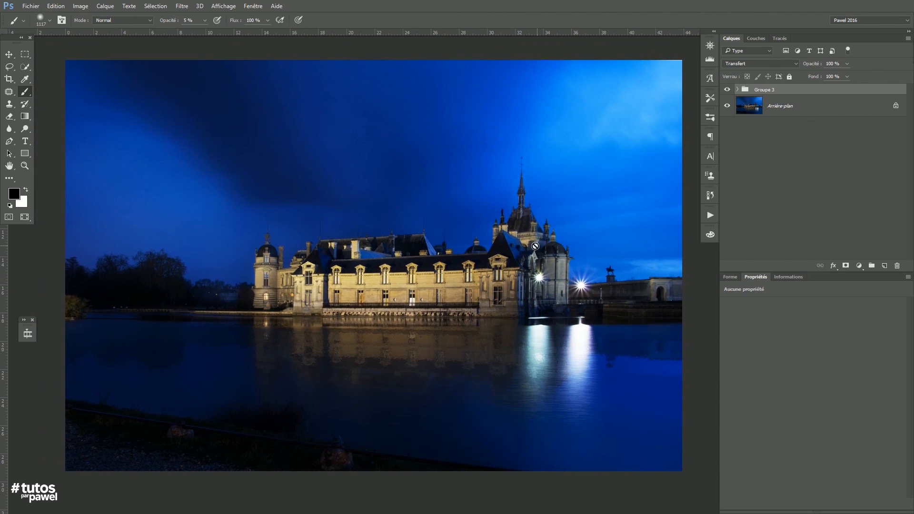